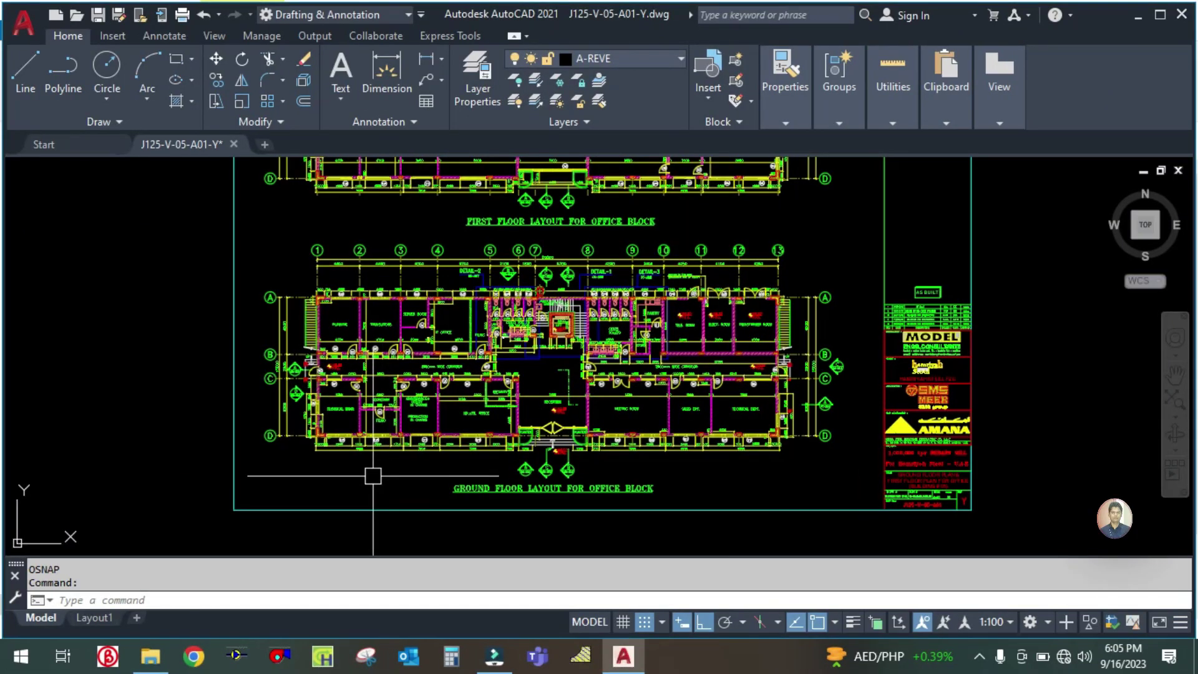
Step: Examine the Planning, Translators and IT Office rooms in the ground floor layout for the office block
{"action": "scroll", "coordinate": [387, 324], "scroll_direction": "up", "scroll_amount": 4}
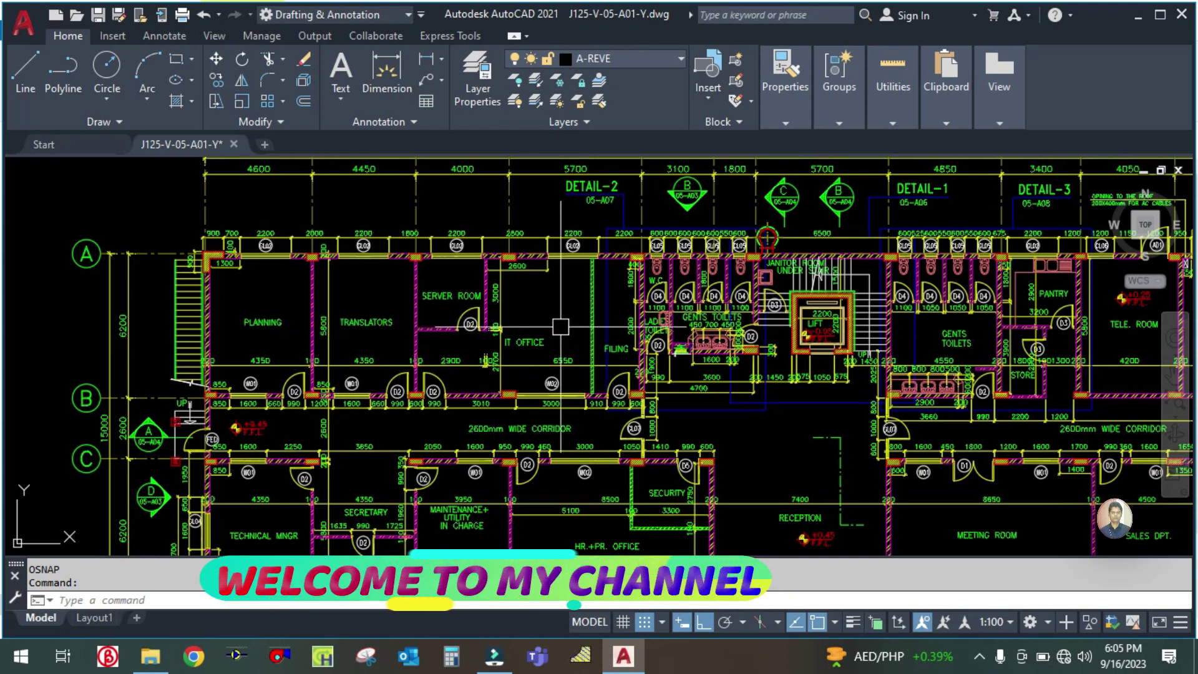
{"action": "scroll", "coordinate": [542, 328], "scroll_direction": "up", "scroll_amount": 2}
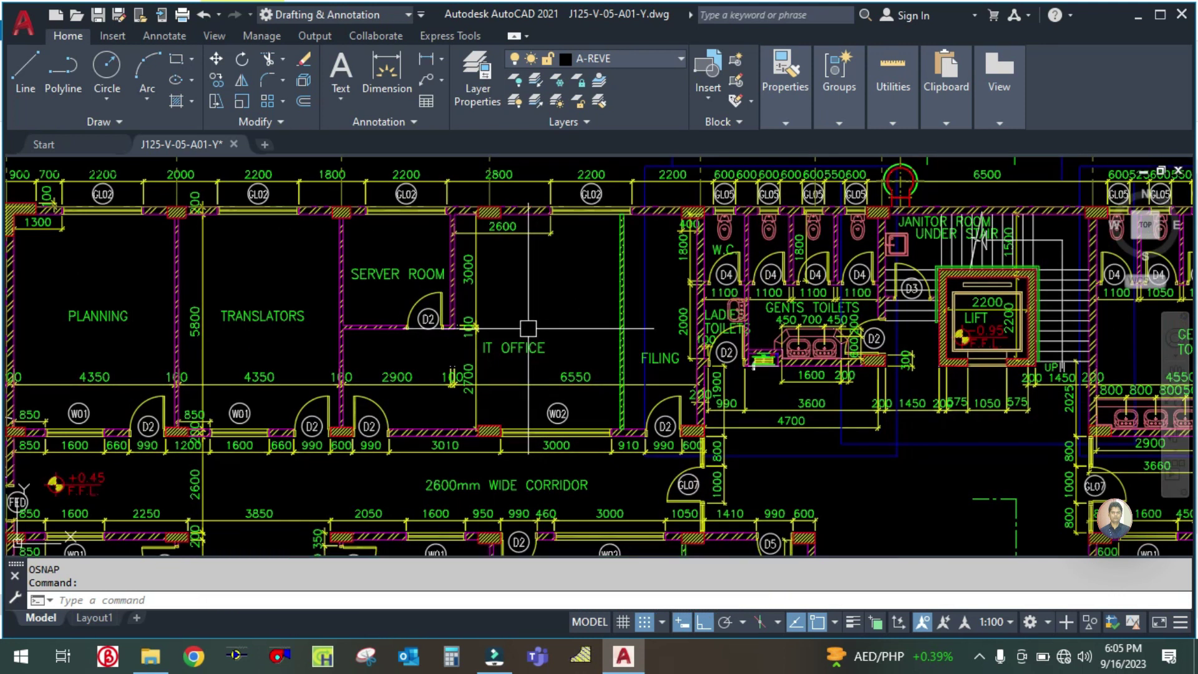
{"action": "scroll", "coordinate": [528, 327], "scroll_direction": "down", "scroll_amount": 3}
{"action": "scroll", "coordinate": [299, 349], "scroll_direction": "up", "scroll_amount": 3}
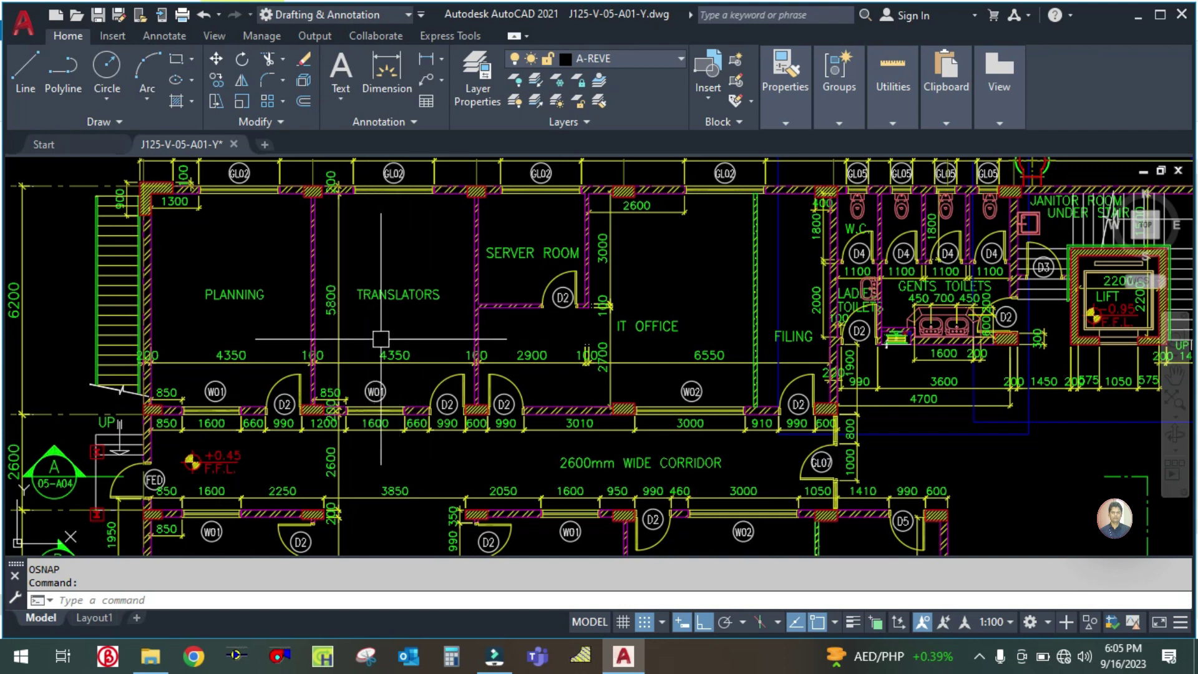
{"action": "left_click_drag", "start_coordinate": [686, 298], "coordinate": [641, 335]}
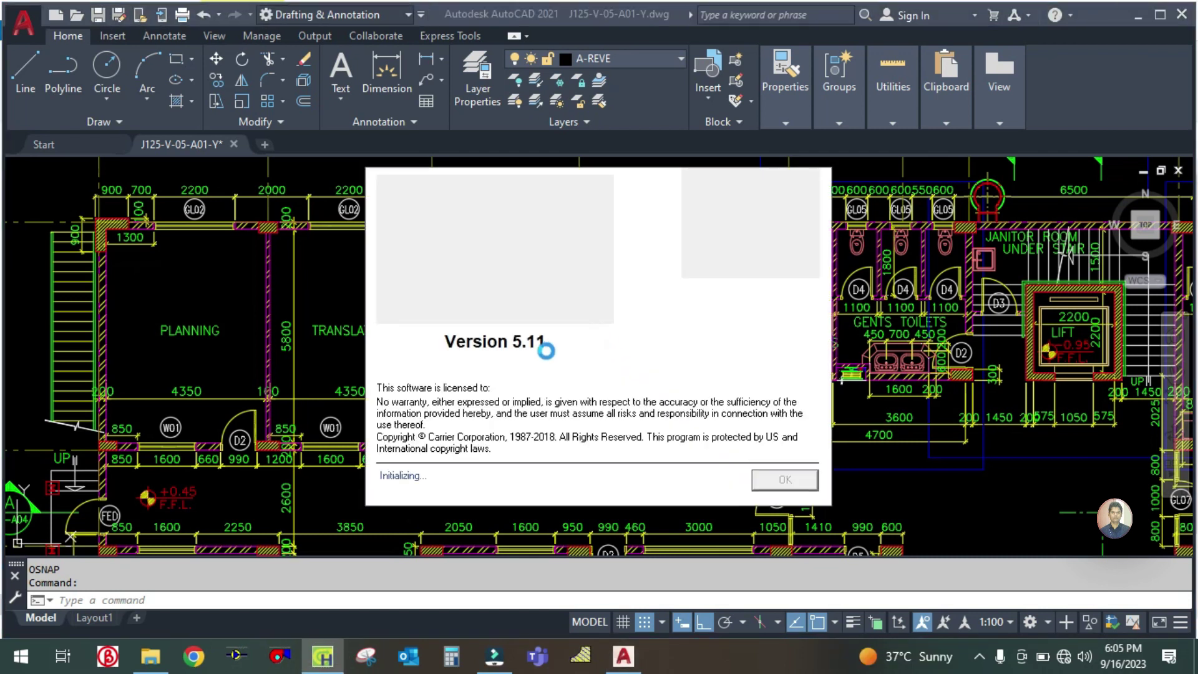
Step: Switch to HAP and open the project Hamriya Steel Office Building - 05
{"action": "left_click", "coordinate": [733, 431]}
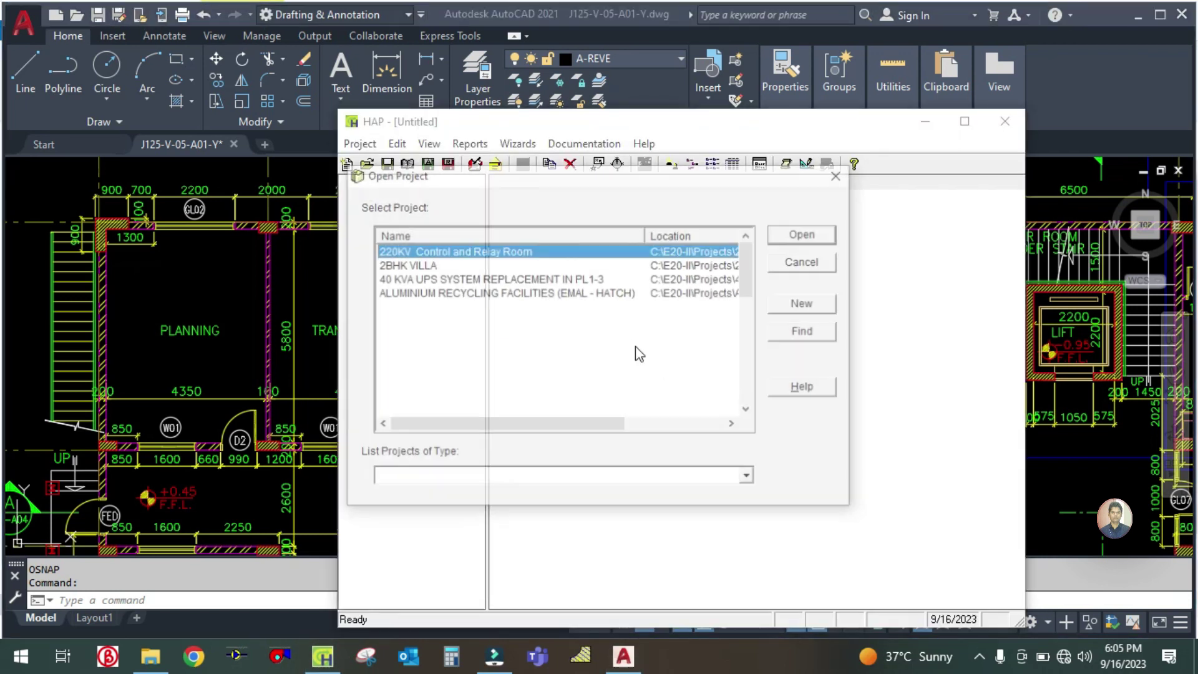
{"action": "scroll", "coordinate": [448, 325], "scroll_direction": "down", "scroll_amount": 1}
{"action": "left_click", "coordinate": [437, 322]}
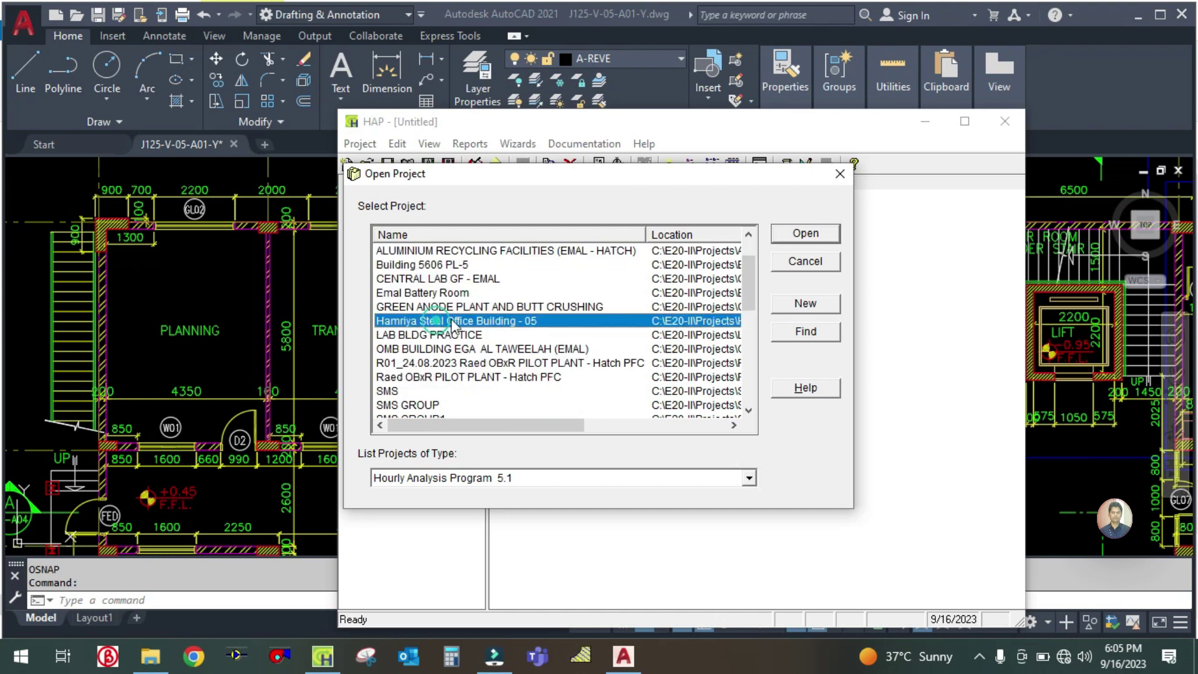
{"action": "left_click", "coordinate": [805, 235]}
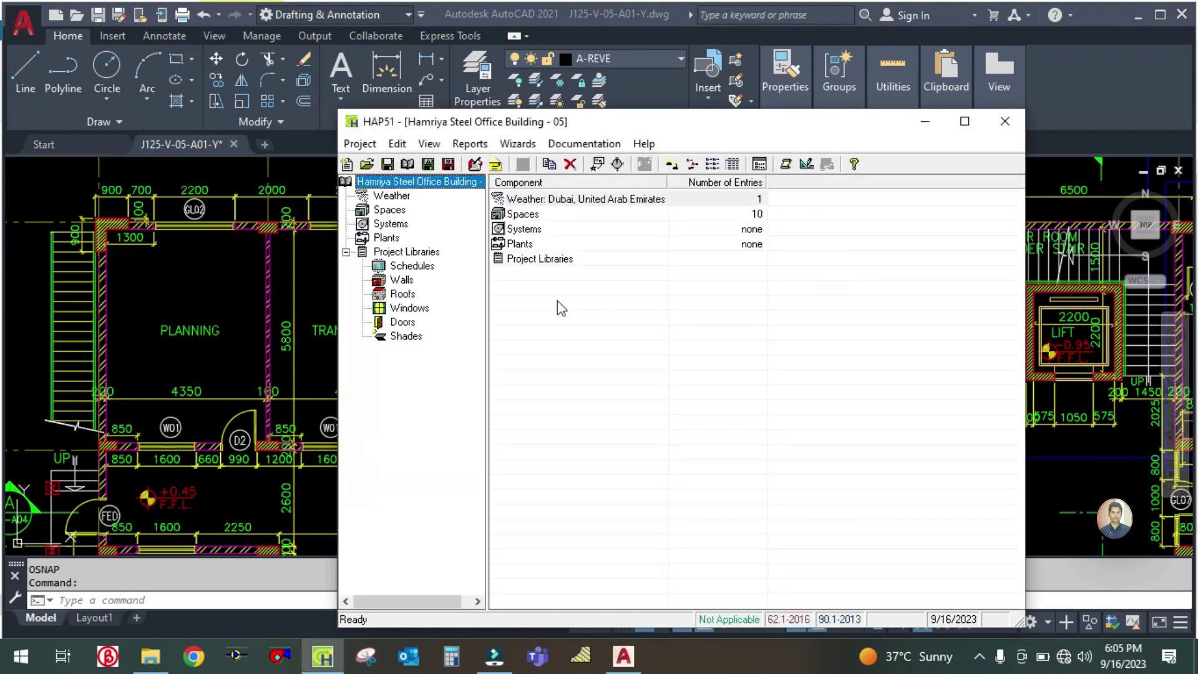
Step: Duplicate the GF-PLANING OFFICE space and name the copy GF-TRANSLATOR OFFICE
{"action": "left_click", "coordinate": [390, 210]}
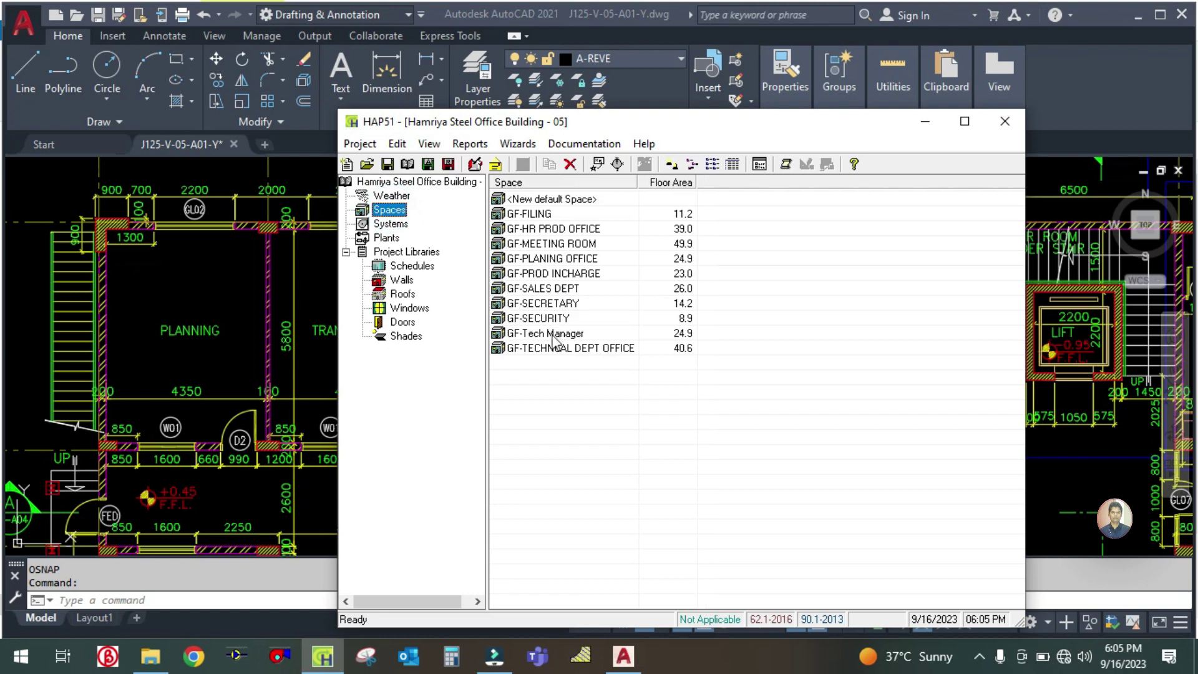
{"action": "left_click", "coordinate": [543, 263]}
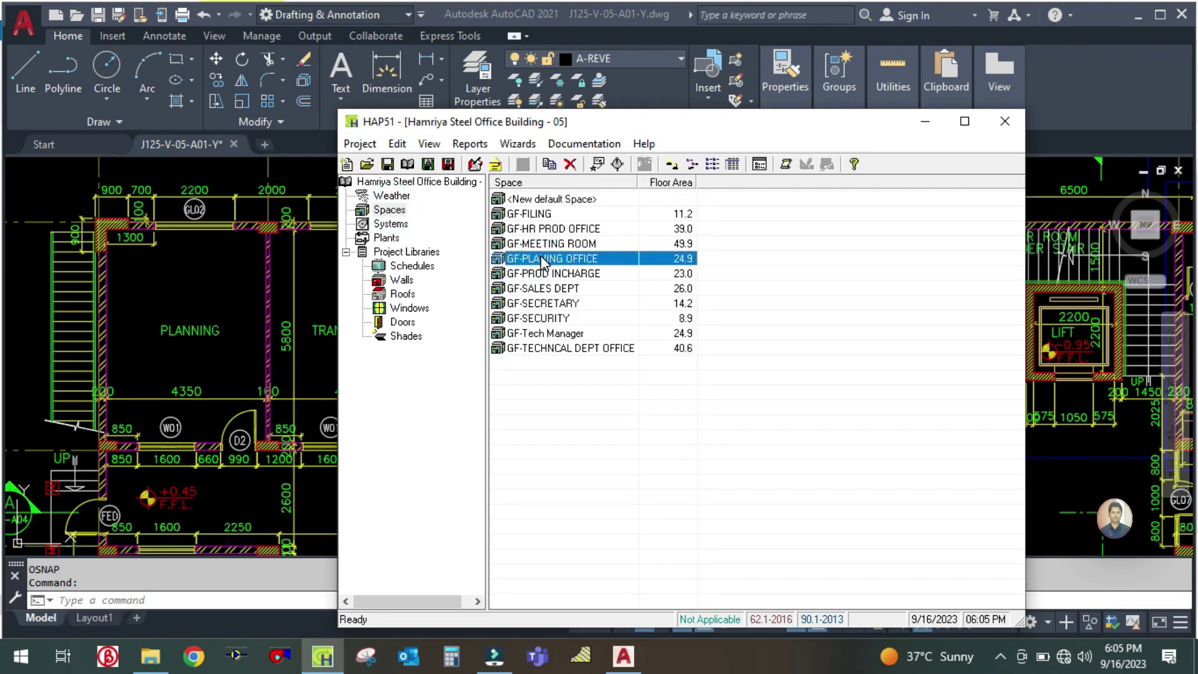
{"action": "right_click", "coordinate": [555, 261]}
{"action": "left_click", "coordinate": [599, 262]}
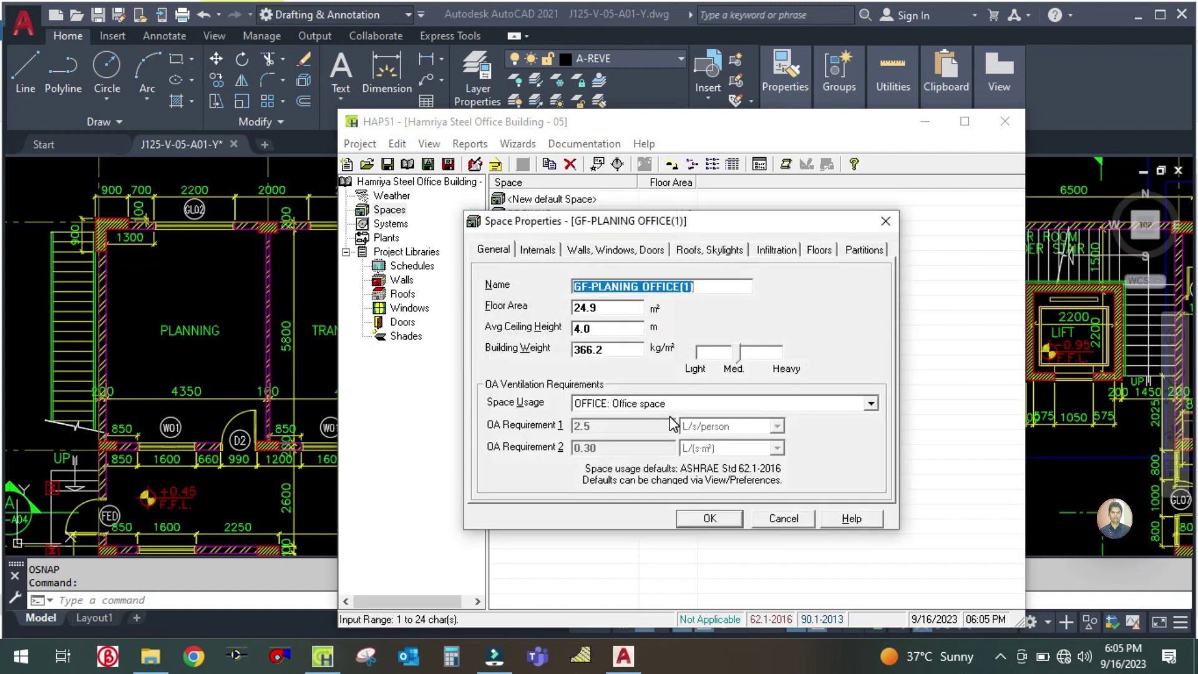
{"action": "left_click", "coordinate": [708, 286]}
{"action": "key", "text": "BackSpace"}
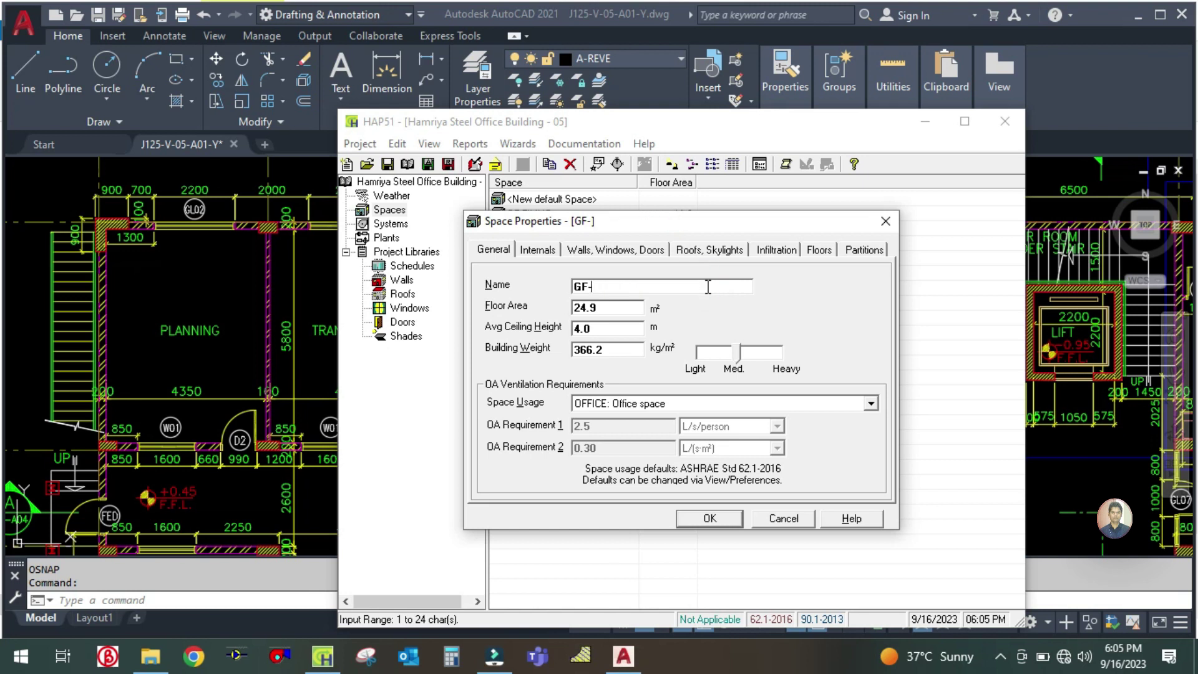
{"action": "key", "text": "Caps_Lock"}
{"action": "type", "text": "TRANSTA"}
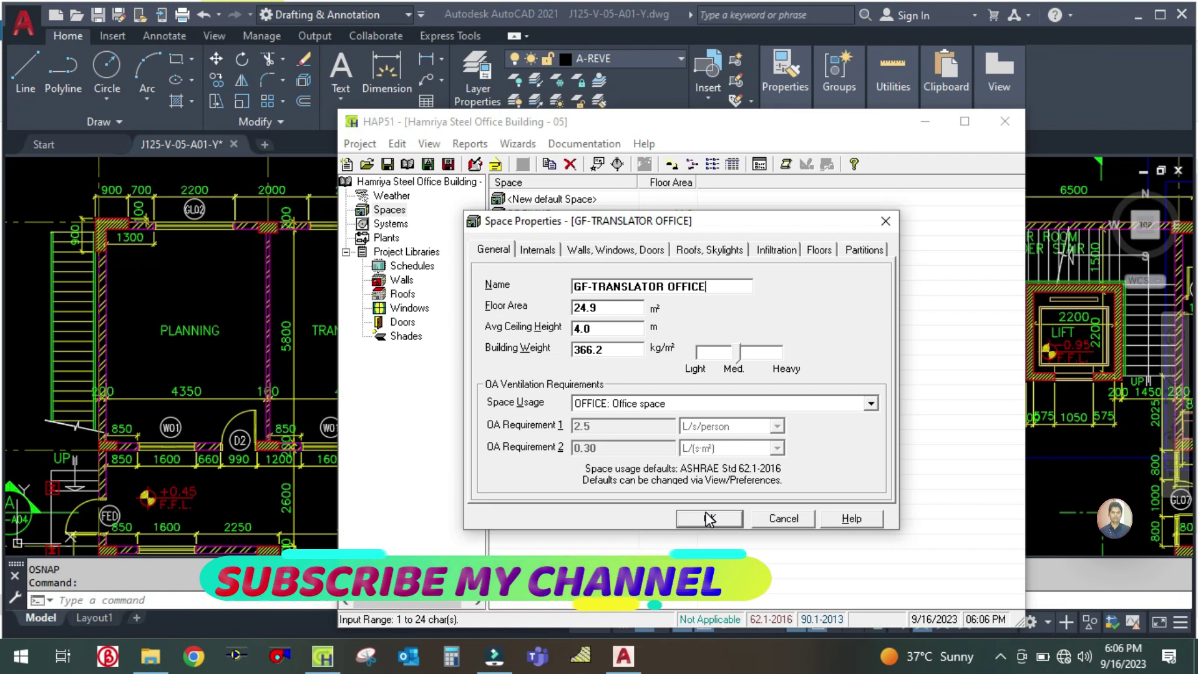
Step: Check the Translators room's dimensions on the AutoCAD plan and verify the space's floor area by calculating 4.3 × 5.8 in Calculator
{"action": "left_click", "coordinate": [242, 357]}
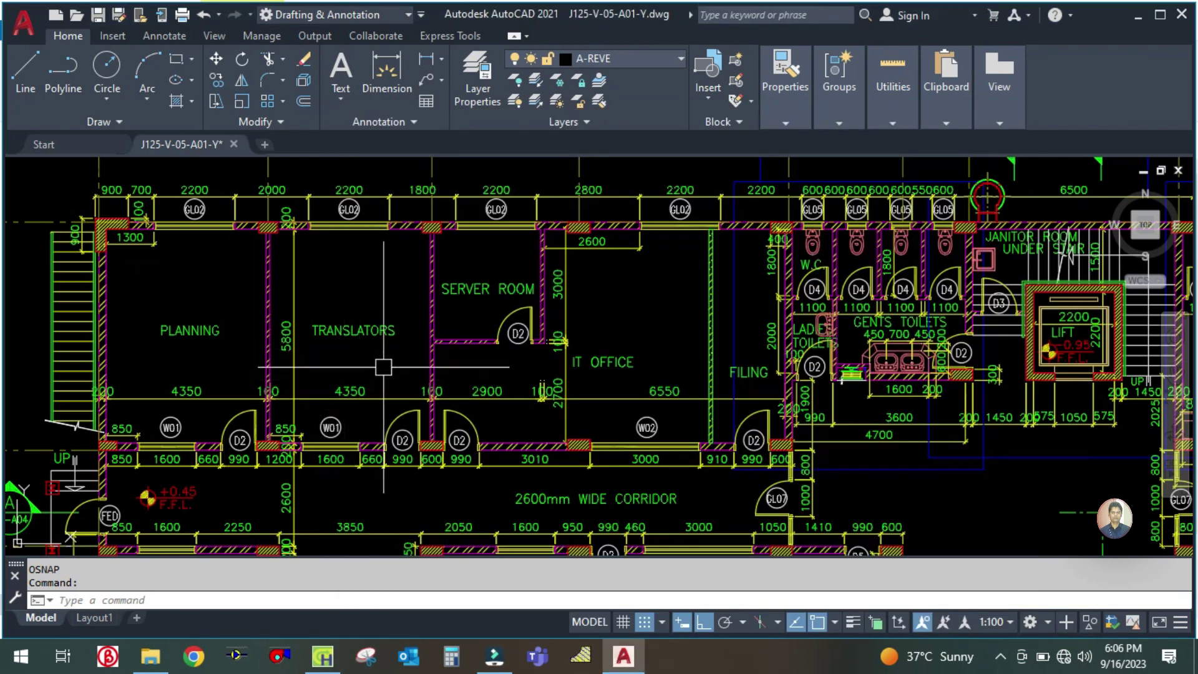
{"action": "left_click_drag", "start_coordinate": [377, 368], "coordinate": [388, 380]}
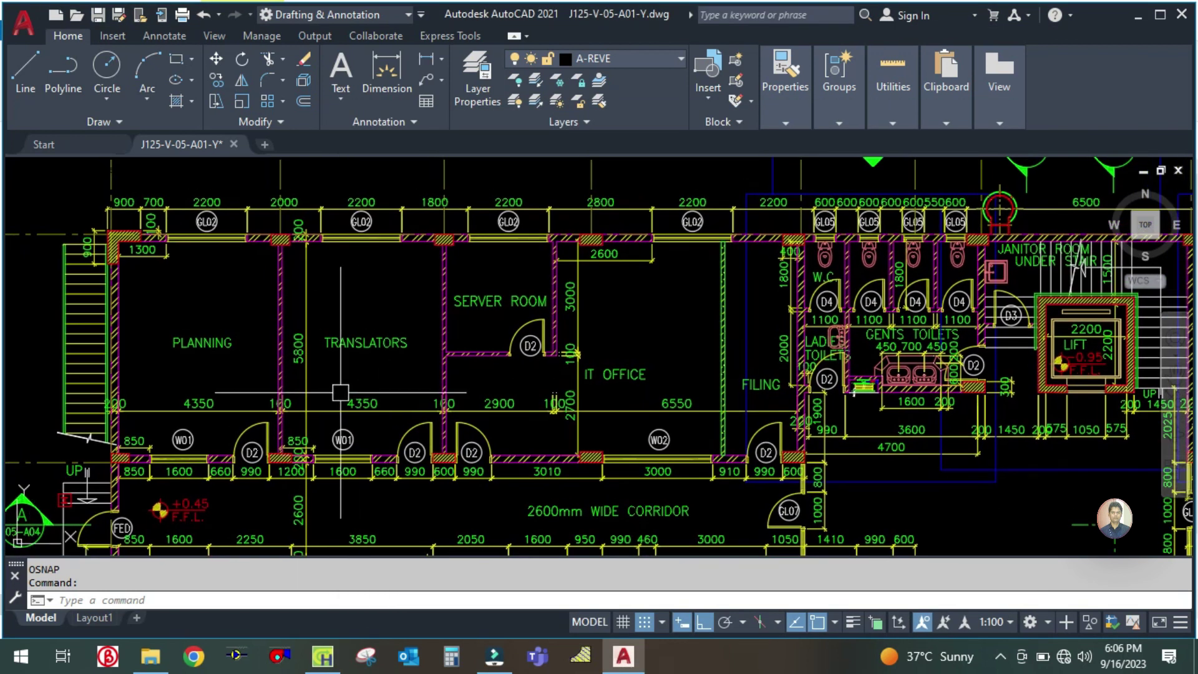
{"action": "left_click", "coordinate": [329, 666]}
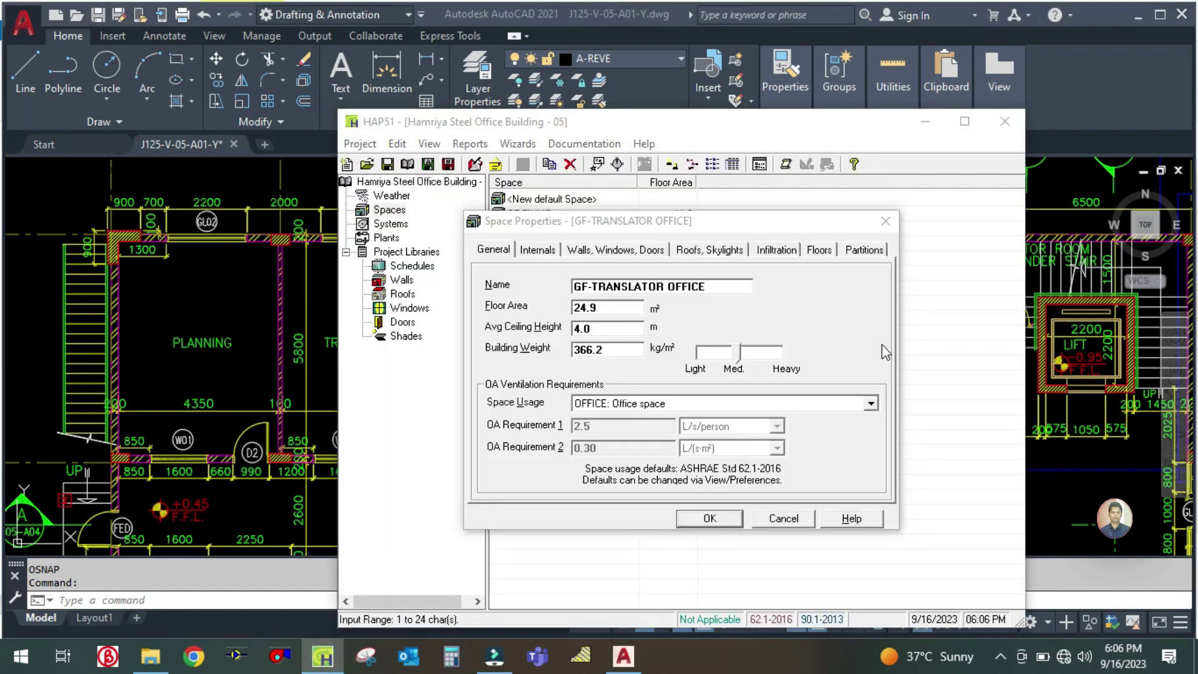
{"action": "key", "text": "XF86Calculator"}
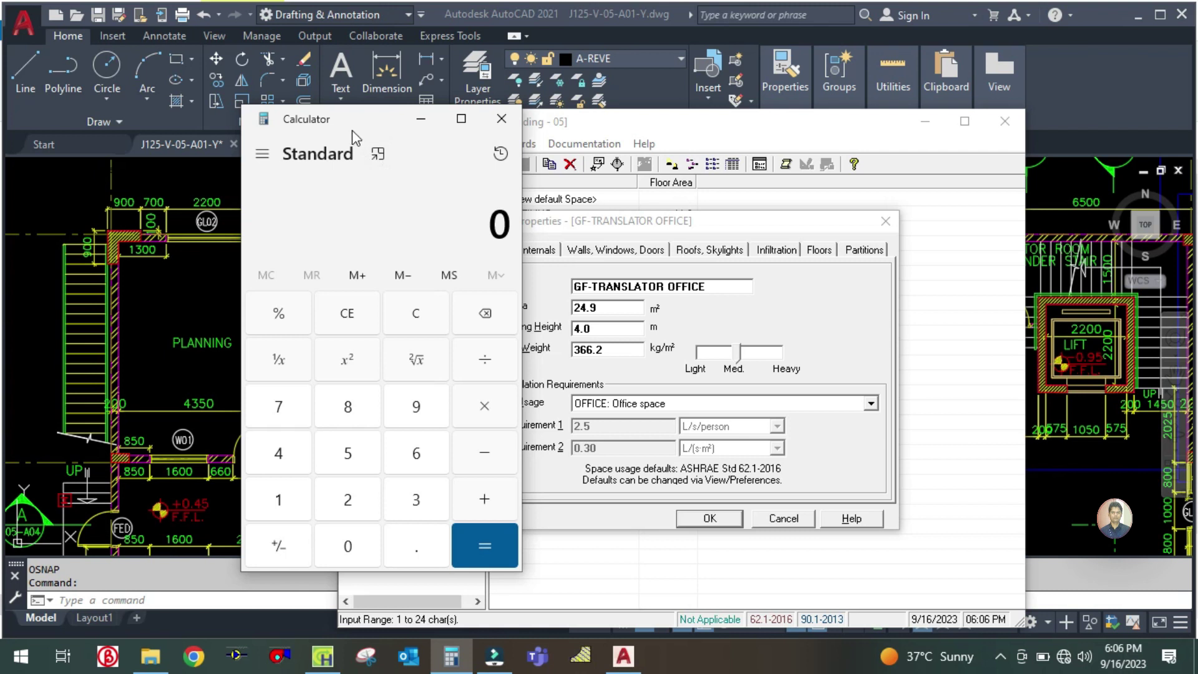
{"action": "left_click_drag", "start_coordinate": [352, 130], "coordinate": [207, 128]}
{"action": "type", "text": "4"}
{"action": "type", "text": ".3*5.8"}
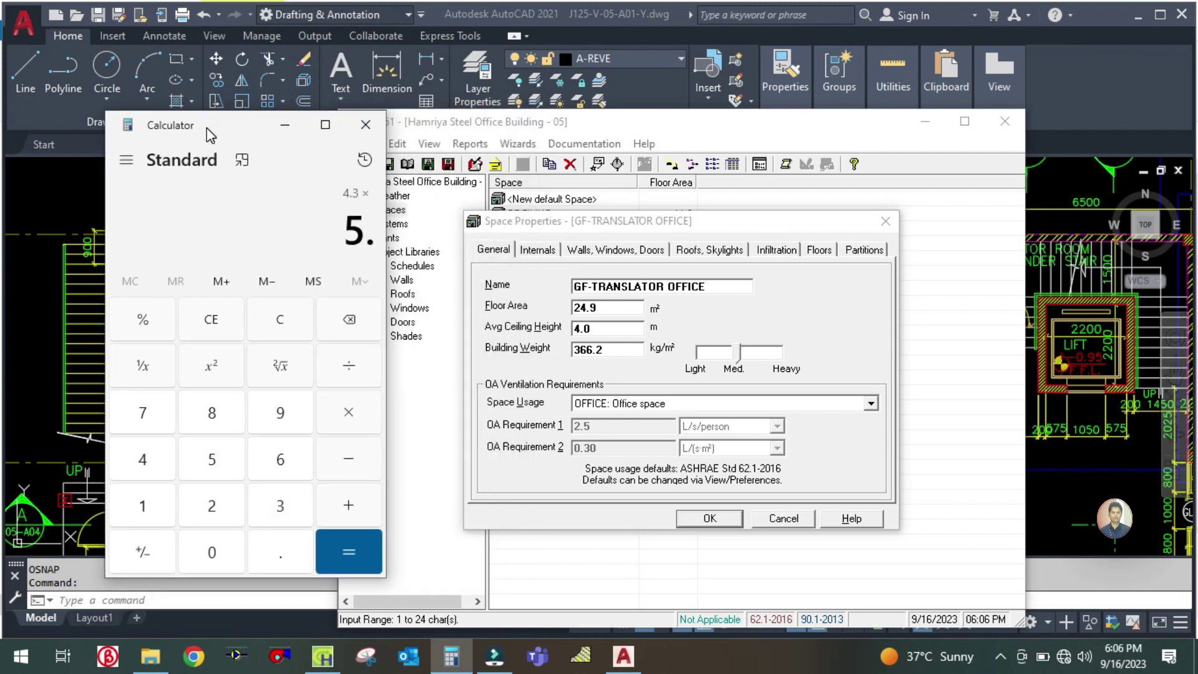
{"action": "key", "text": "Return"}
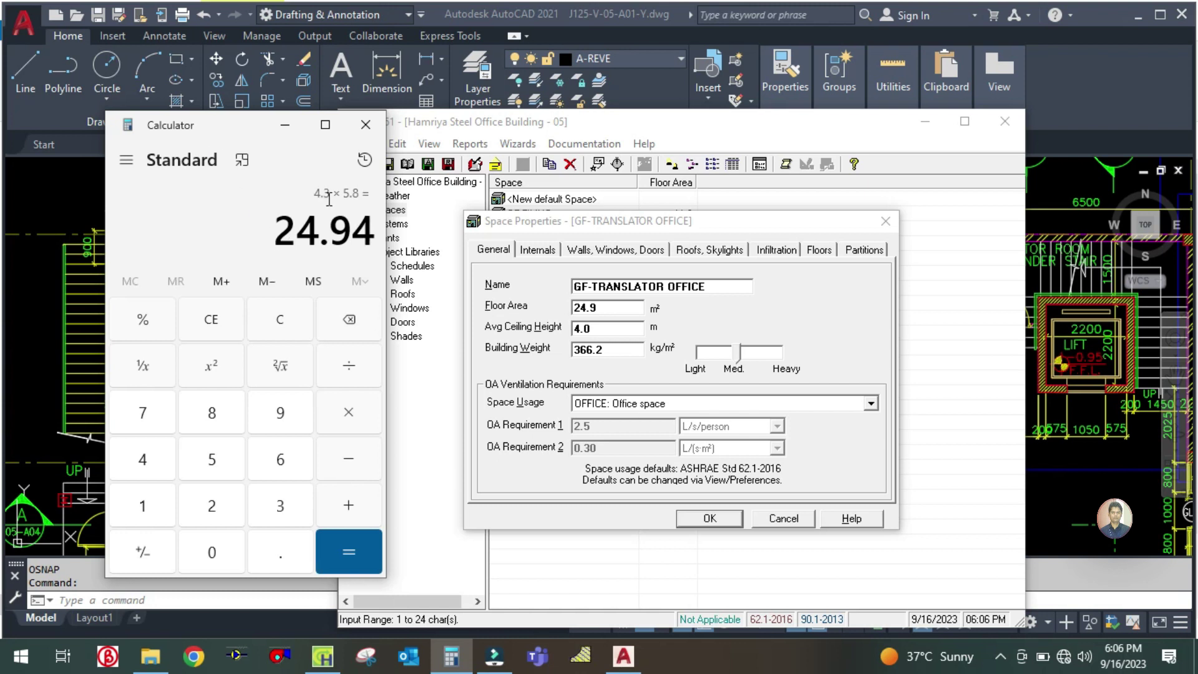
{"action": "left_click", "coordinate": [285, 128]}
{"action": "left_click", "coordinate": [604, 309]}
{"action": "left_click", "coordinate": [612, 329]}
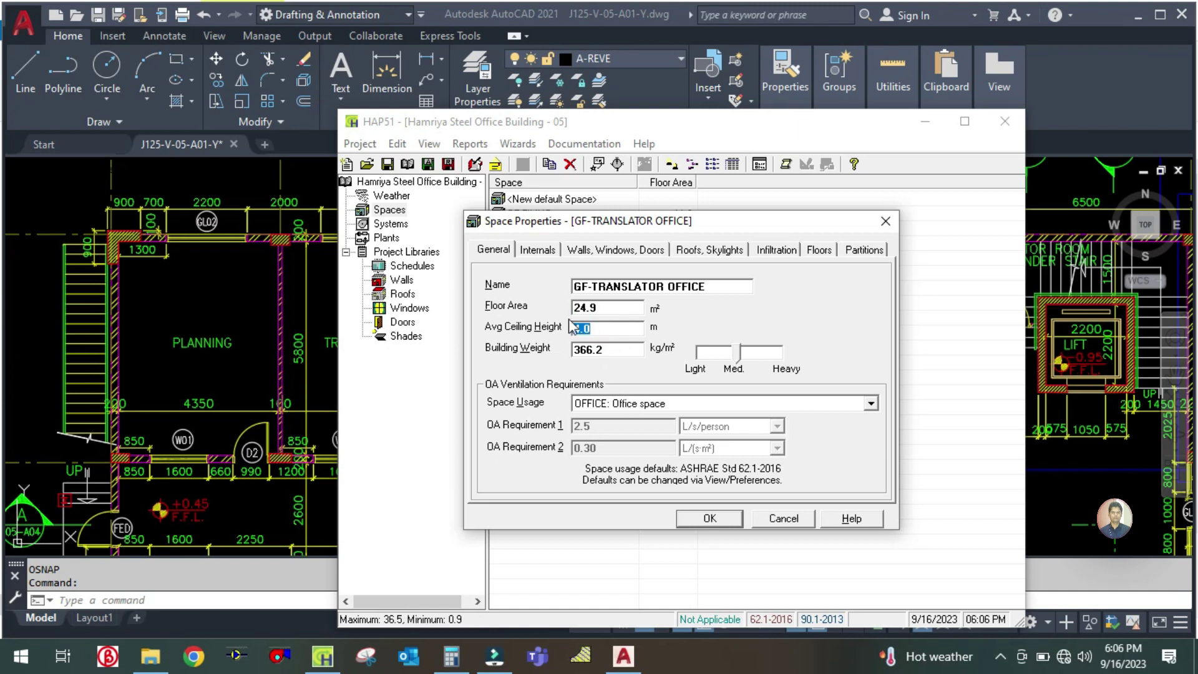
Step: Bring up the space's occupancy value, and open J125-V-05-A09-I.dwg from the Furniture Layouts folder under Architectural drawings to check it
{"action": "left_click", "coordinate": [538, 250]}
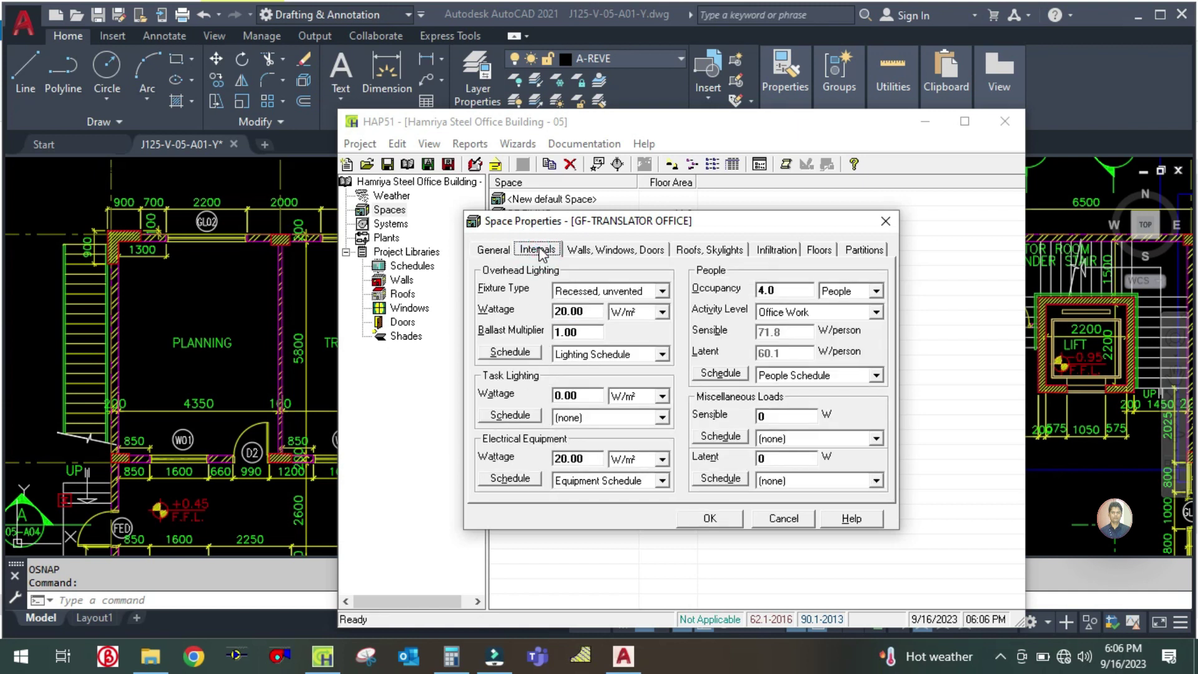
{"action": "left_click", "coordinate": [785, 291]}
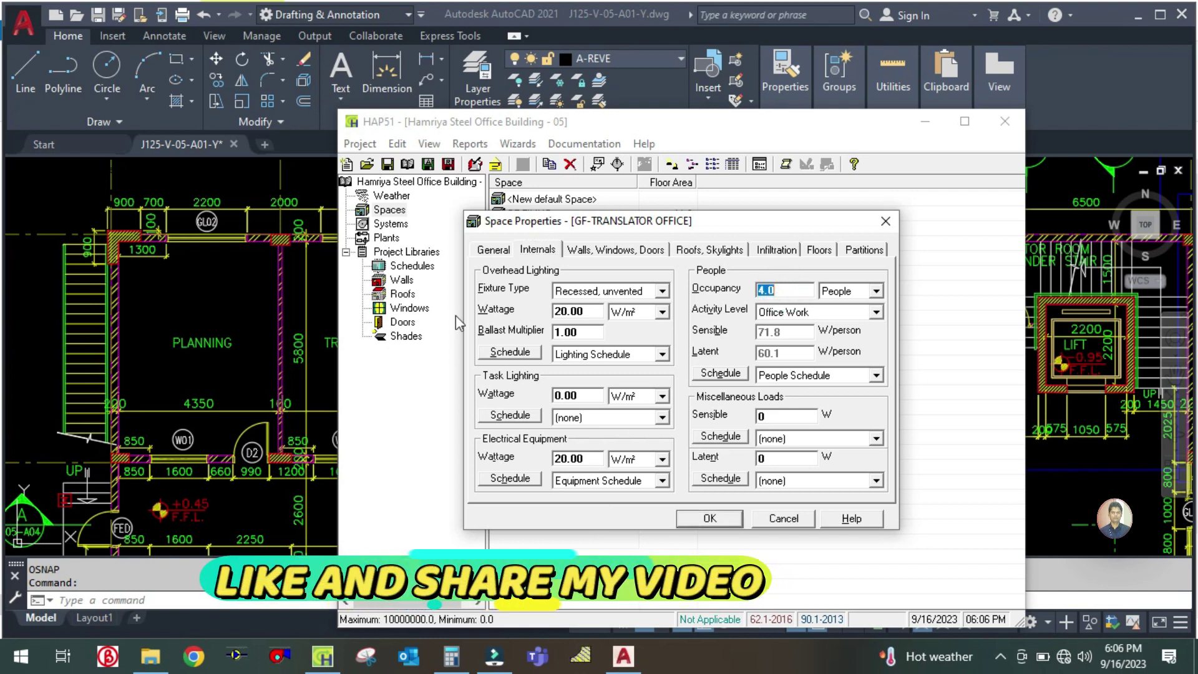
{"action": "left_click", "coordinate": [167, 658]}
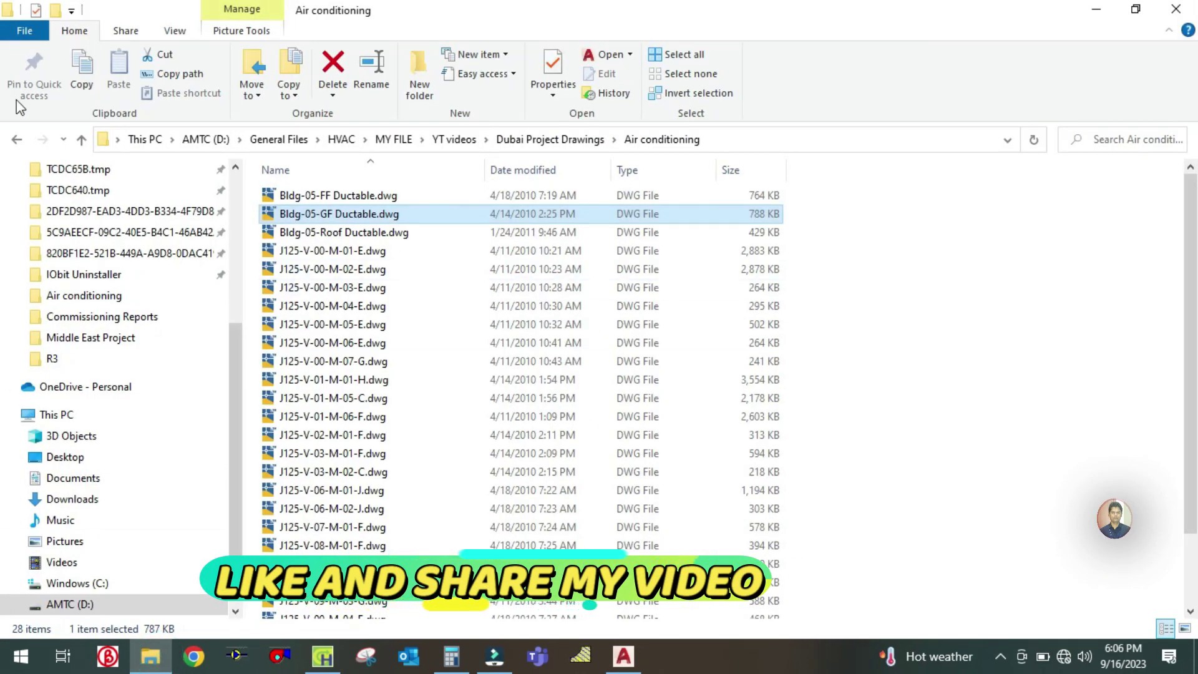
{"action": "left_click", "coordinate": [81, 140]}
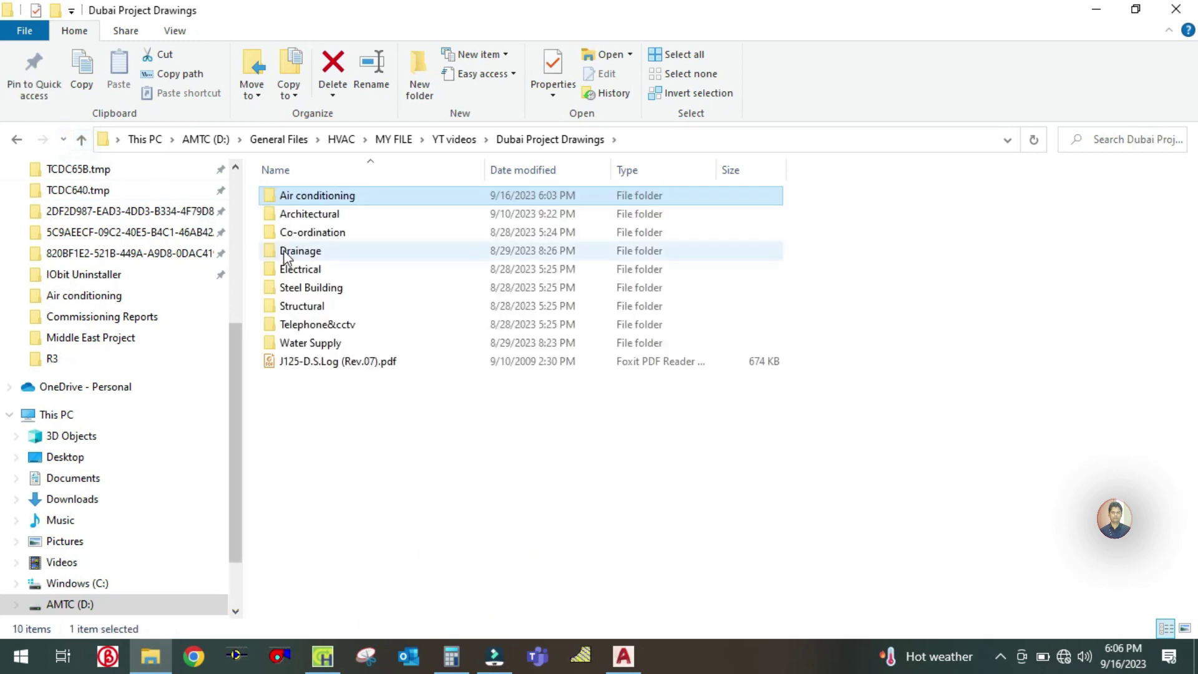
{"action": "left_click", "coordinate": [80, 140]}
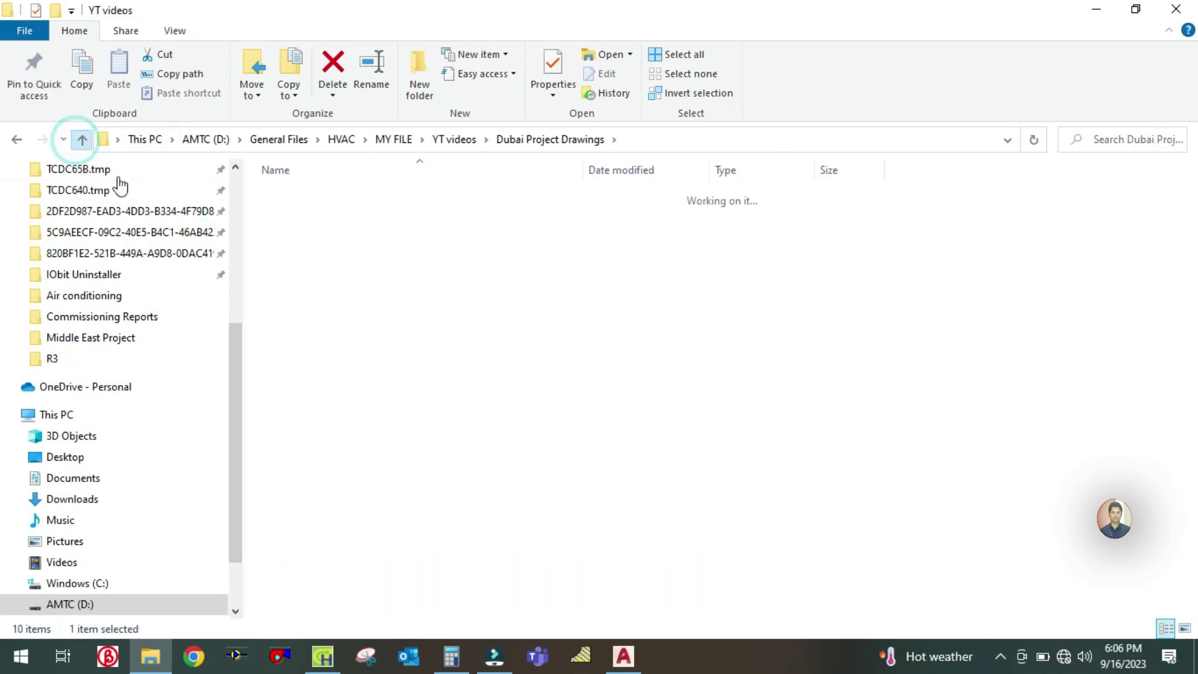
{"action": "left_click", "coordinate": [331, 196]}
{"action": "double_click", "coordinate": [331, 196]}
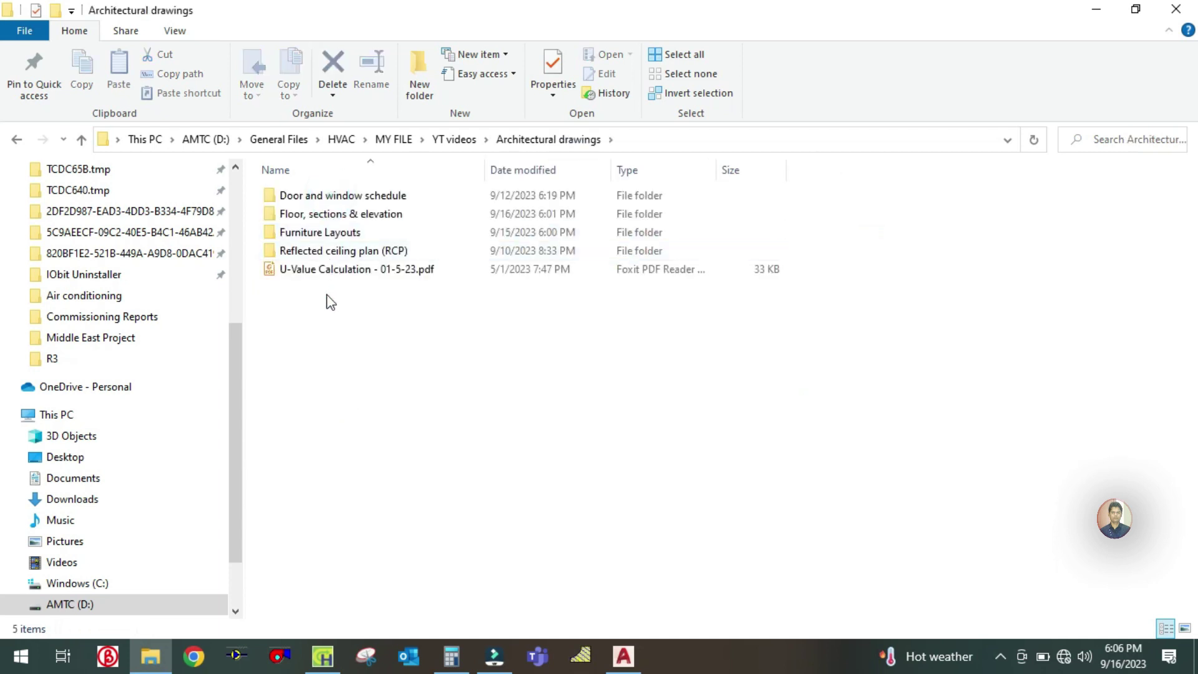
{"action": "double_click", "coordinate": [302, 236]}
{"action": "double_click", "coordinate": [302, 196]}
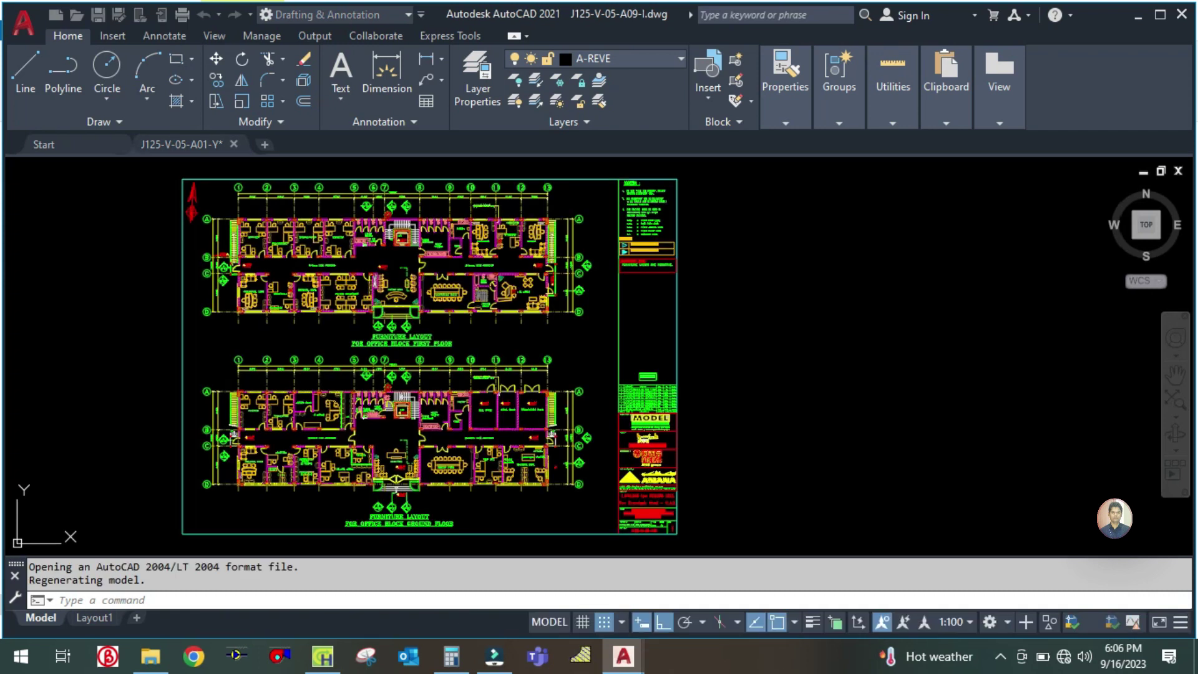
Step: Examine the desks and chairs in the Translators room on the ground floor furniture layout
{"action": "scroll", "coordinate": [274, 480], "scroll_direction": "up", "scroll_amount": 4}
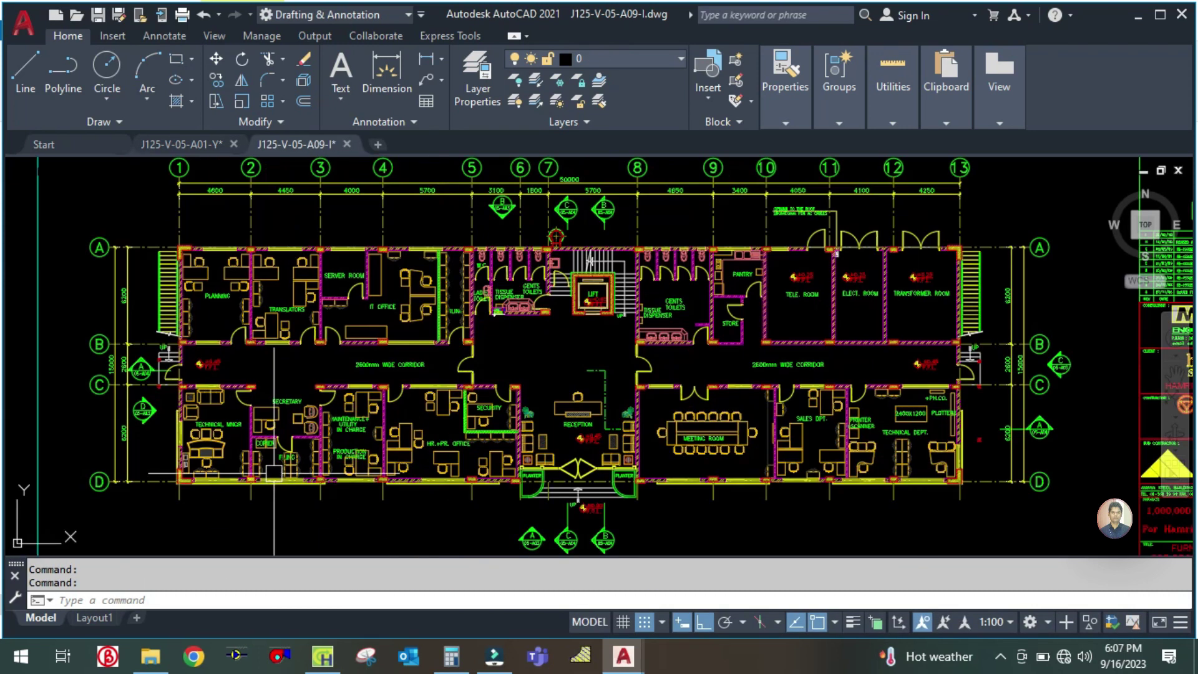
{"action": "scroll", "coordinate": [278, 318], "scroll_direction": "up", "scroll_amount": 4}
{"action": "left_click_drag", "start_coordinate": [271, 293], "coordinate": [337, 405]}
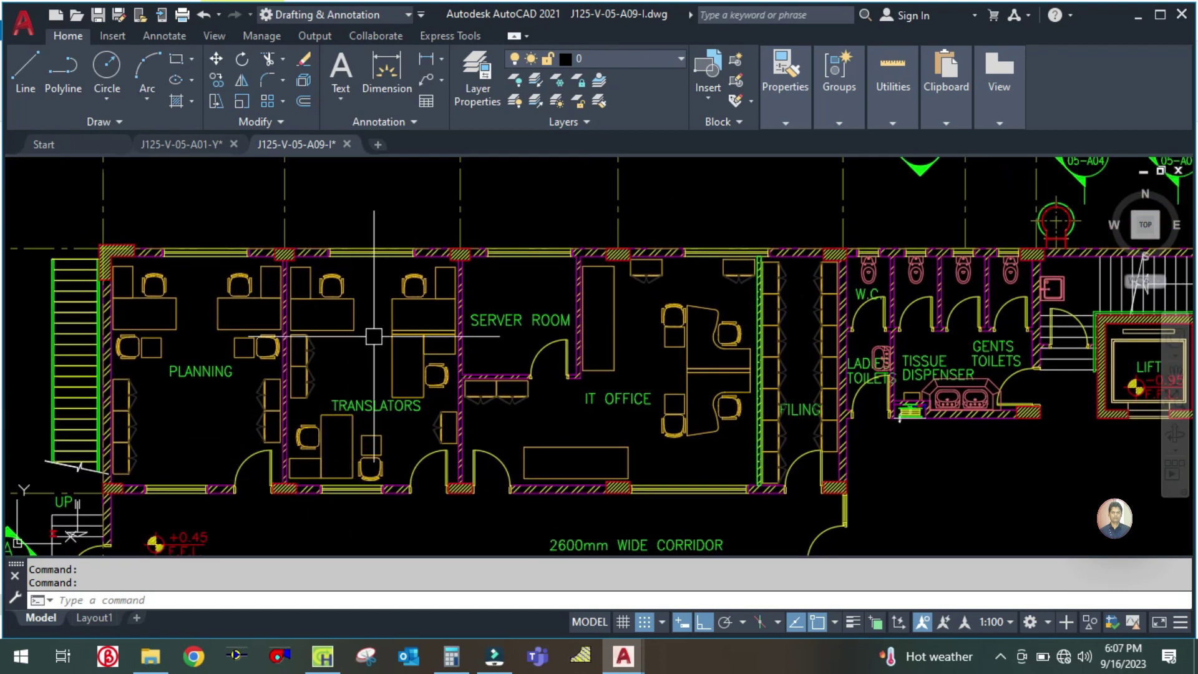
{"action": "scroll", "coordinate": [380, 331], "scroll_direction": "up", "scroll_amount": 2}
{"action": "scroll", "coordinate": [374, 400], "scroll_direction": "up", "scroll_amount": 2}
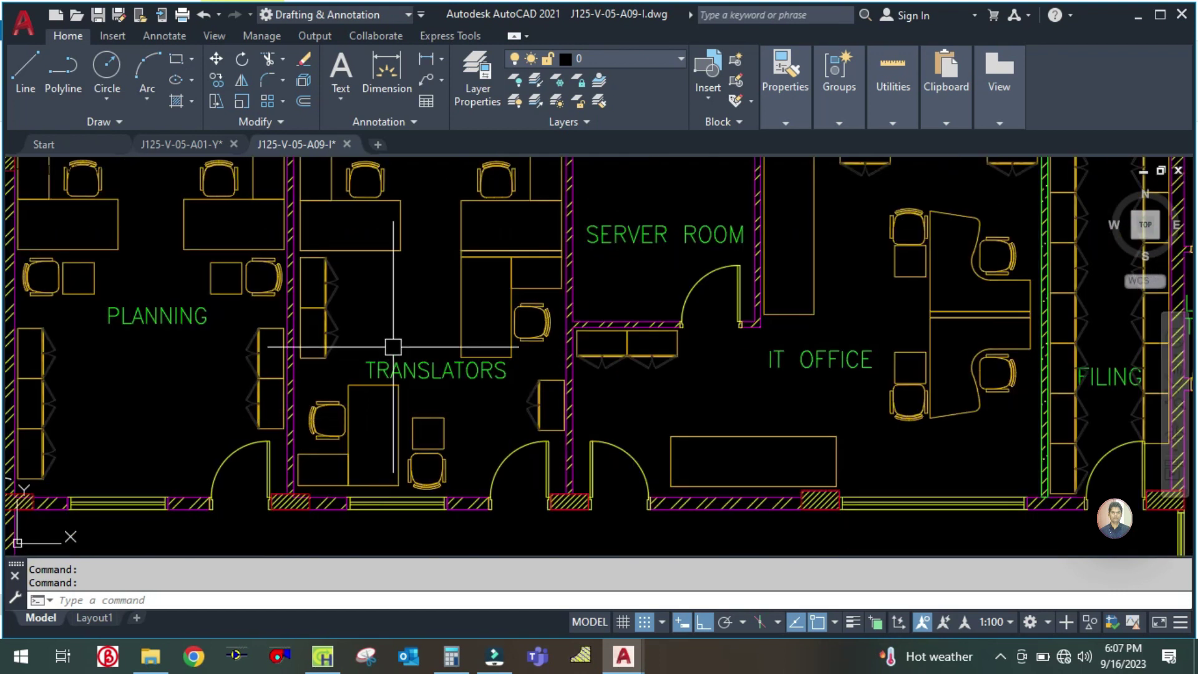
{"action": "scroll", "coordinate": [394, 342], "scroll_direction": "down", "scroll_amount": 3}
{"action": "scroll", "coordinate": [378, 340], "scroll_direction": "up", "scroll_amount": 1}
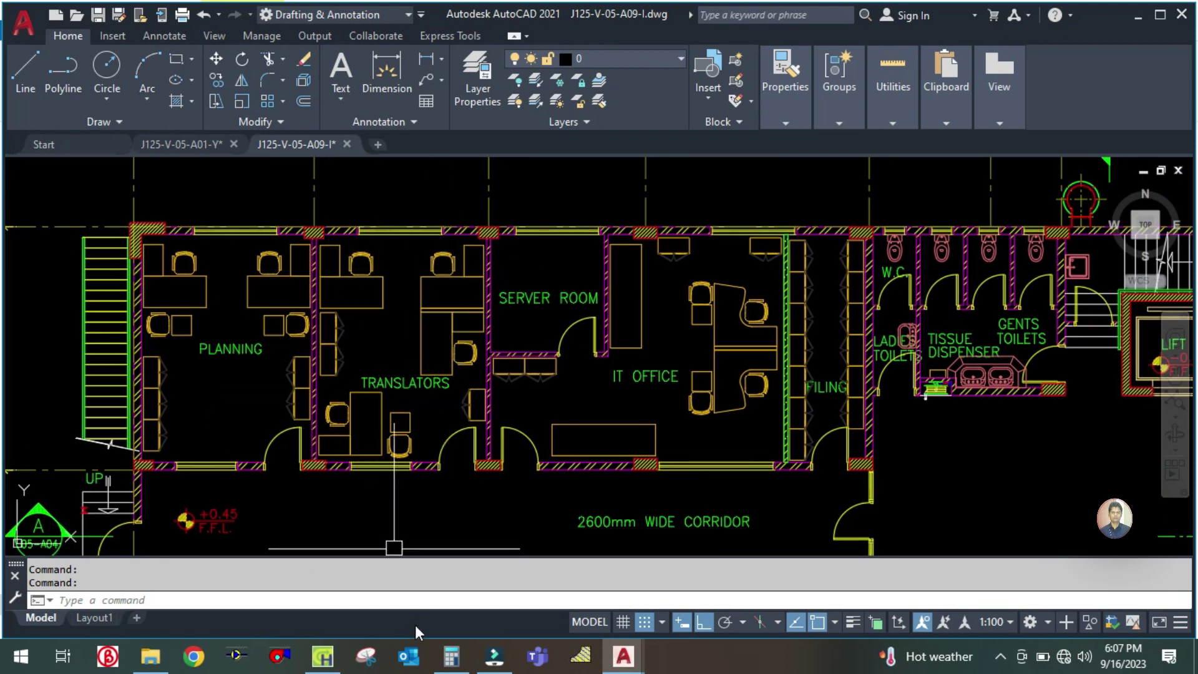
Step: Switch back to HAP and set the Translator Office occupancy to 5 people with the People Schedule
{"action": "left_click", "coordinate": [322, 656]}
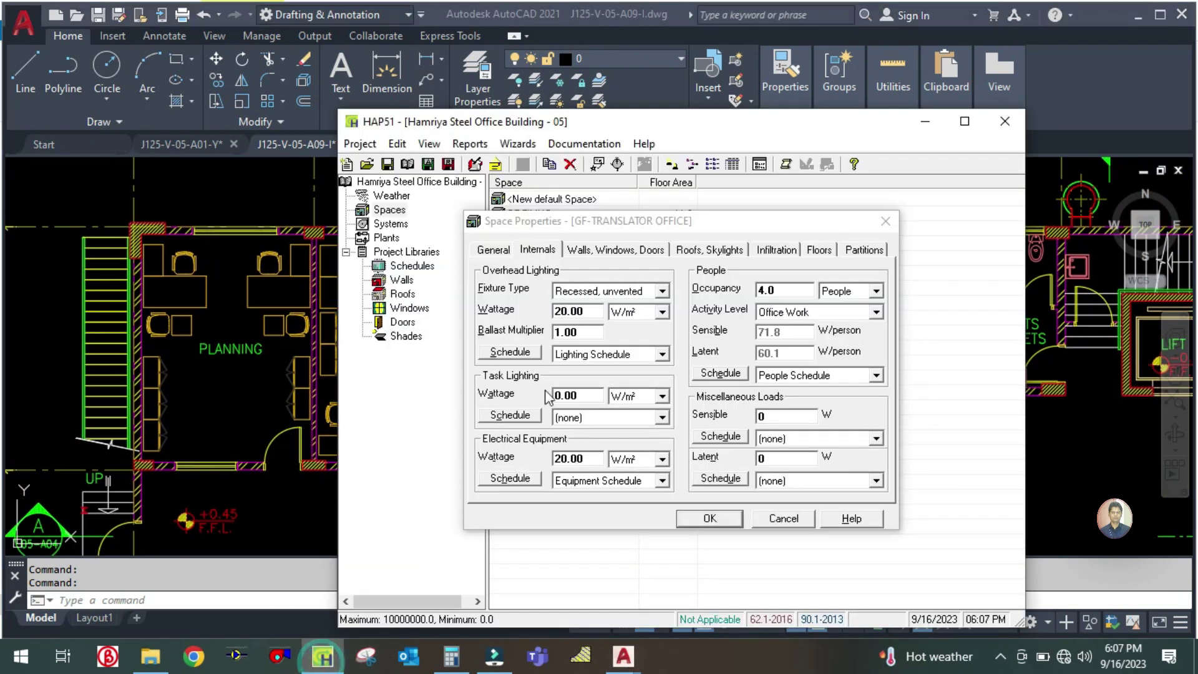
{"action": "double_click", "coordinate": [783, 285]}
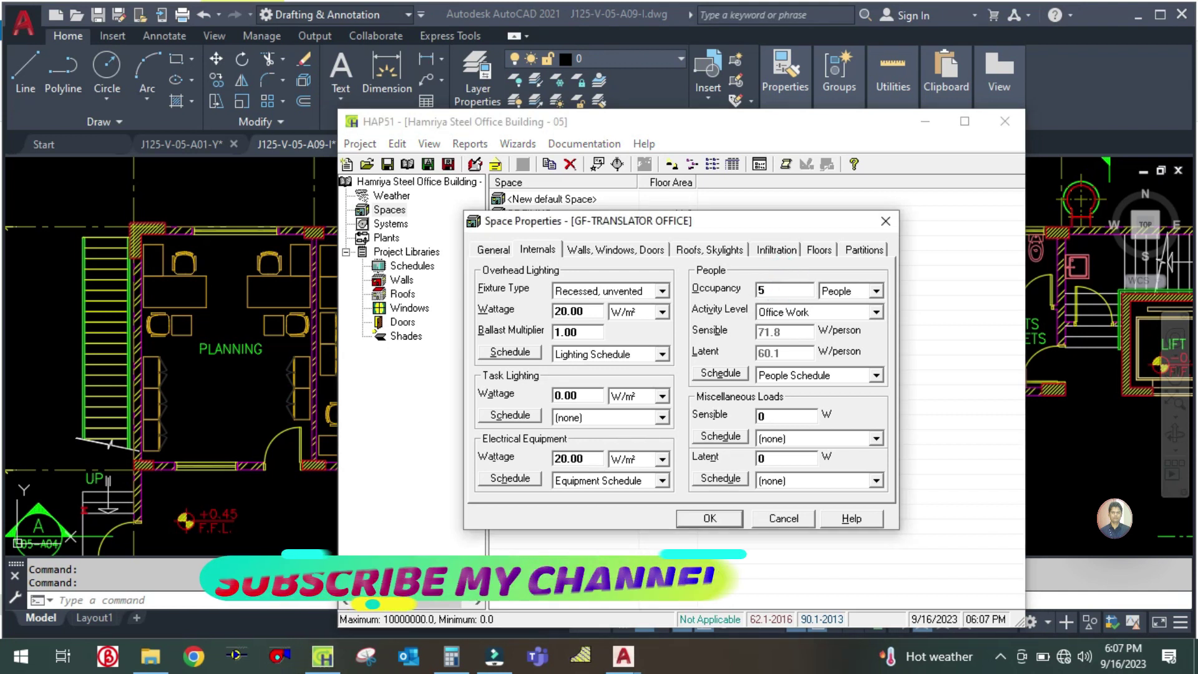
{"action": "left_click", "coordinate": [789, 376]}
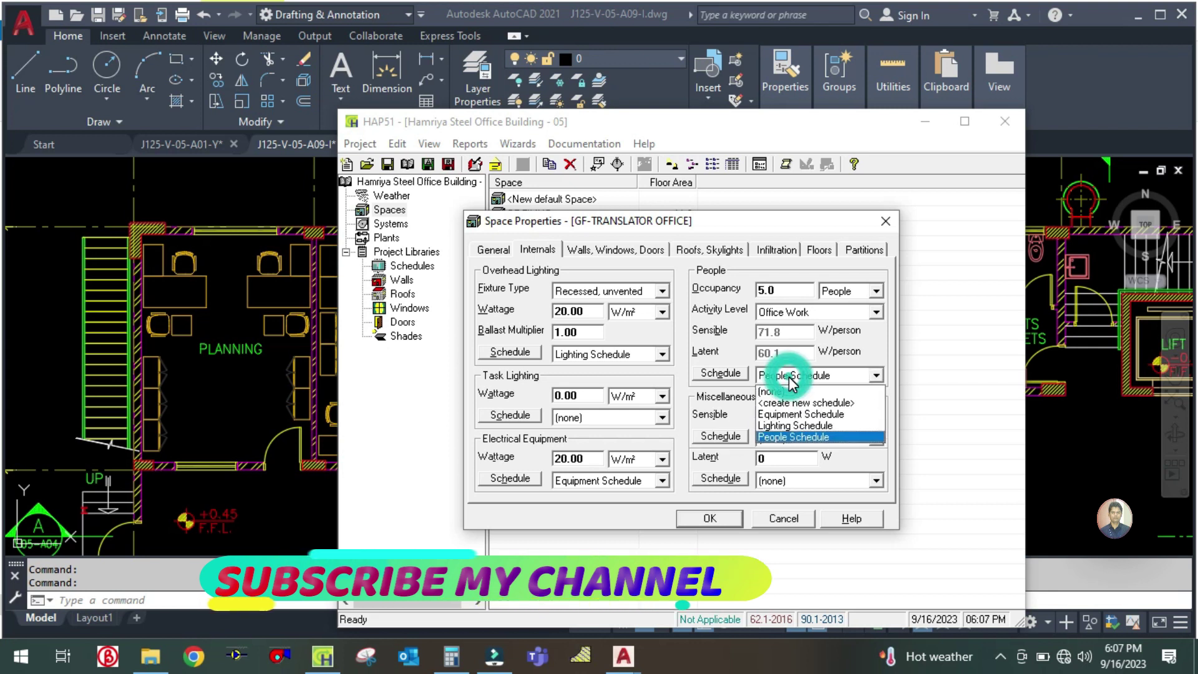
{"action": "left_click", "coordinate": [791, 436]}
Step: Set the second wall exposure of the Translator Office space, currently west, to not used
{"action": "left_click", "coordinate": [601, 250]}
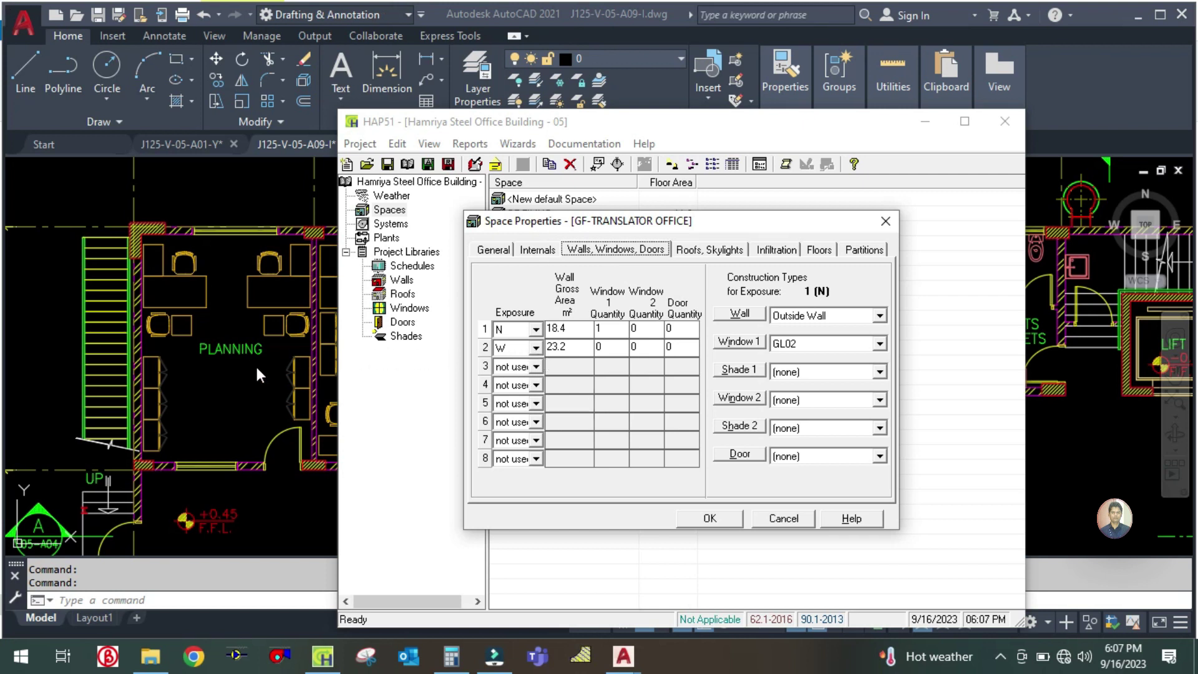
{"action": "left_click", "coordinate": [537, 354]}
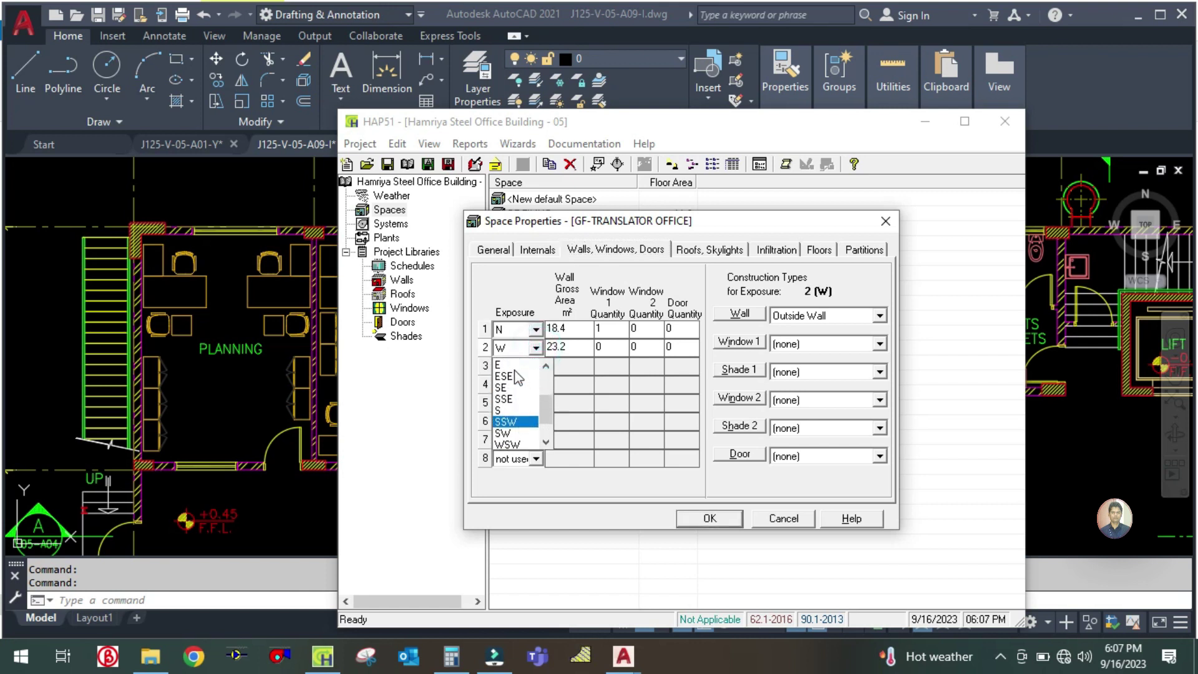
{"action": "left_click", "coordinate": [513, 365]}
Step: Switch to the J125-V-05-A01-Y drawing in AutoCAD and check the north arrow against the floor layouts
{"action": "key", "text": "alt+Tab"}
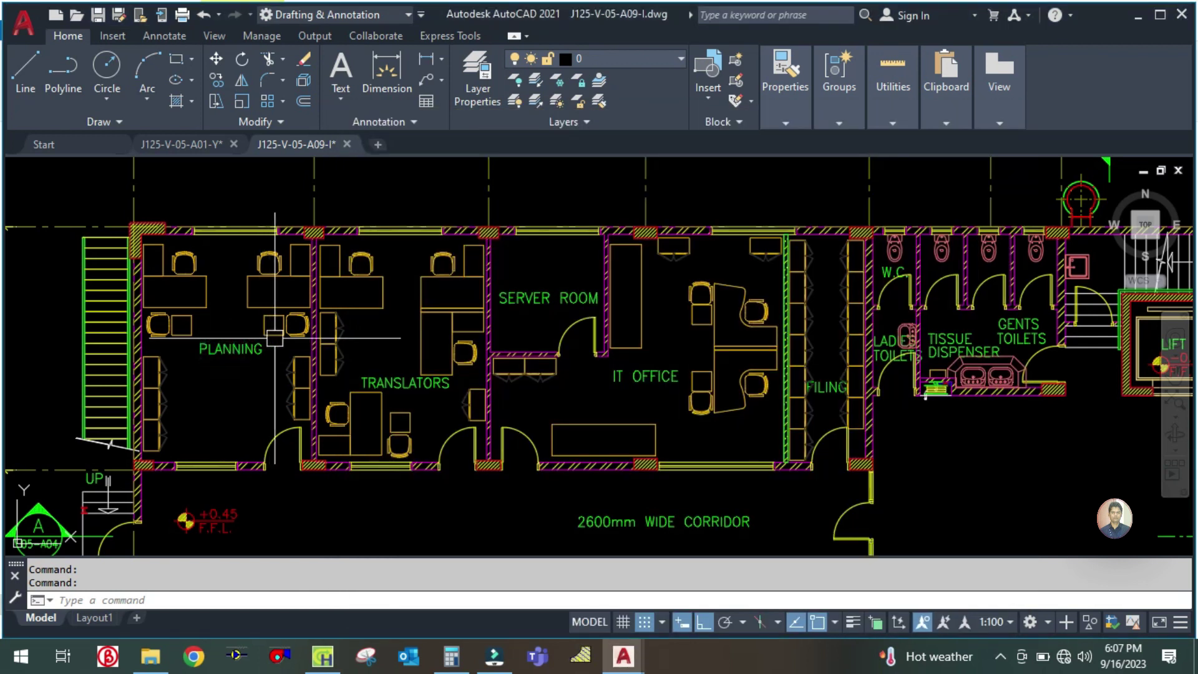
{"action": "left_click", "coordinate": [184, 150]}
{"action": "scroll", "coordinate": [396, 316], "scroll_direction": "down", "scroll_amount": 5}
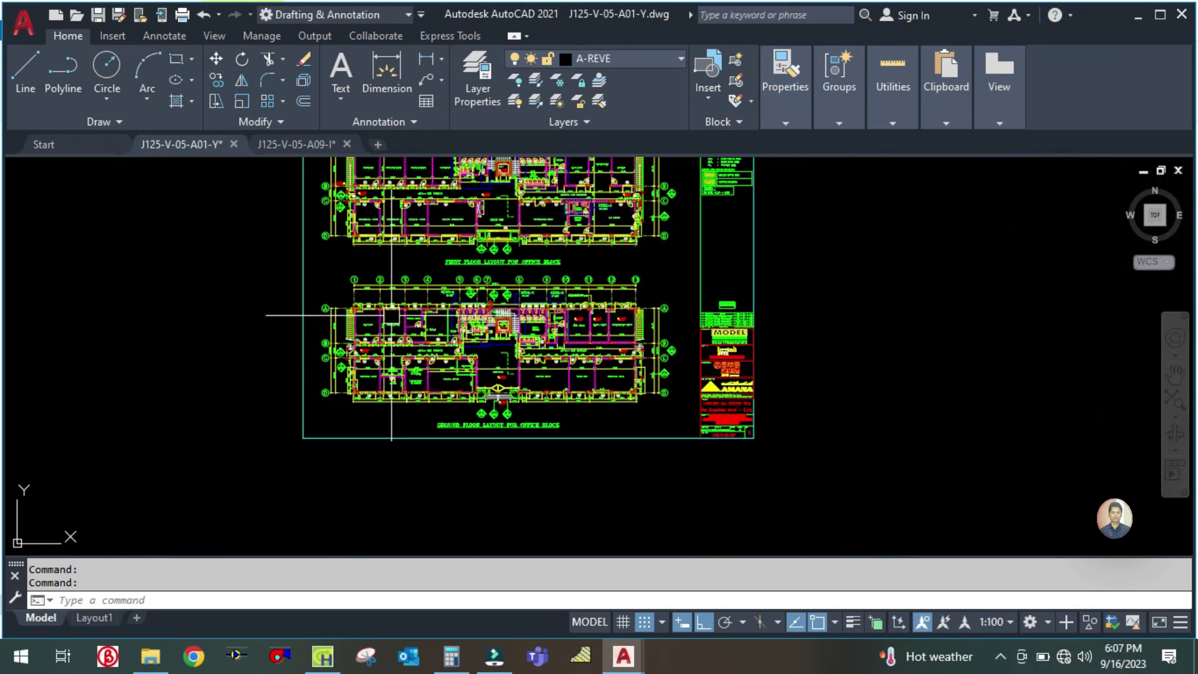
{"action": "scroll", "coordinate": [331, 285], "scroll_direction": "up", "scroll_amount": 2}
{"action": "scroll", "coordinate": [332, 285], "scroll_direction": "up", "scroll_amount": 2}
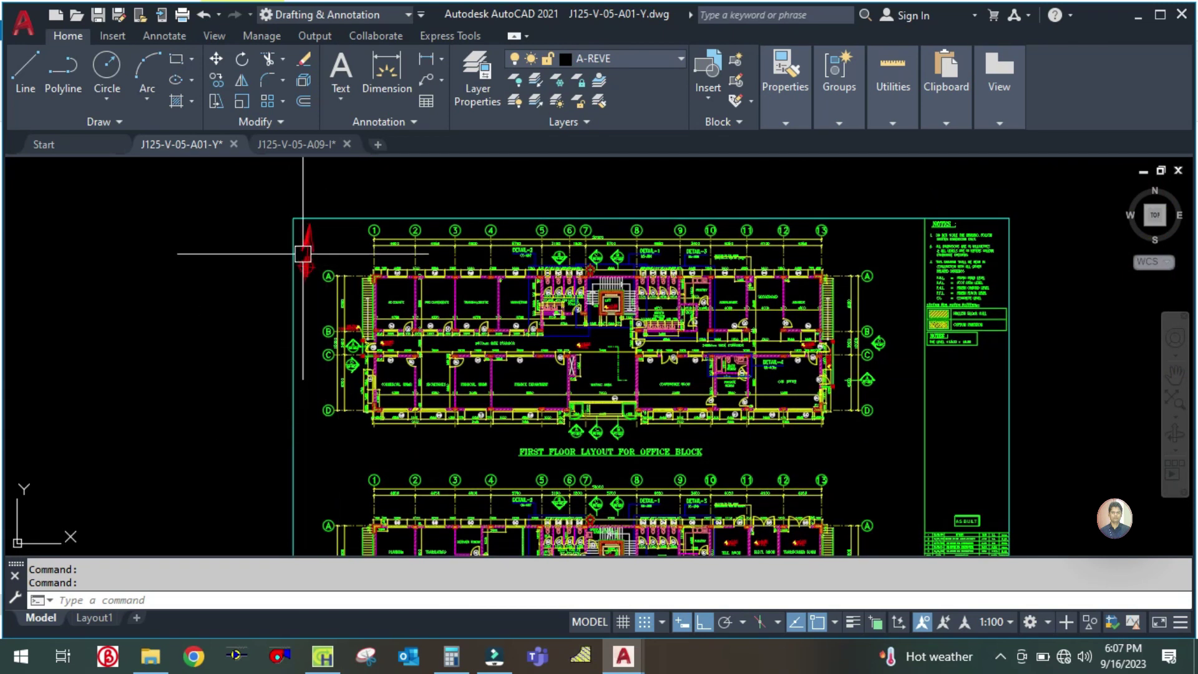
{"action": "scroll", "coordinate": [345, 264], "scroll_direction": "up", "scroll_amount": 4}
{"action": "scroll", "coordinate": [275, 262], "scroll_direction": "down", "scroll_amount": 4}
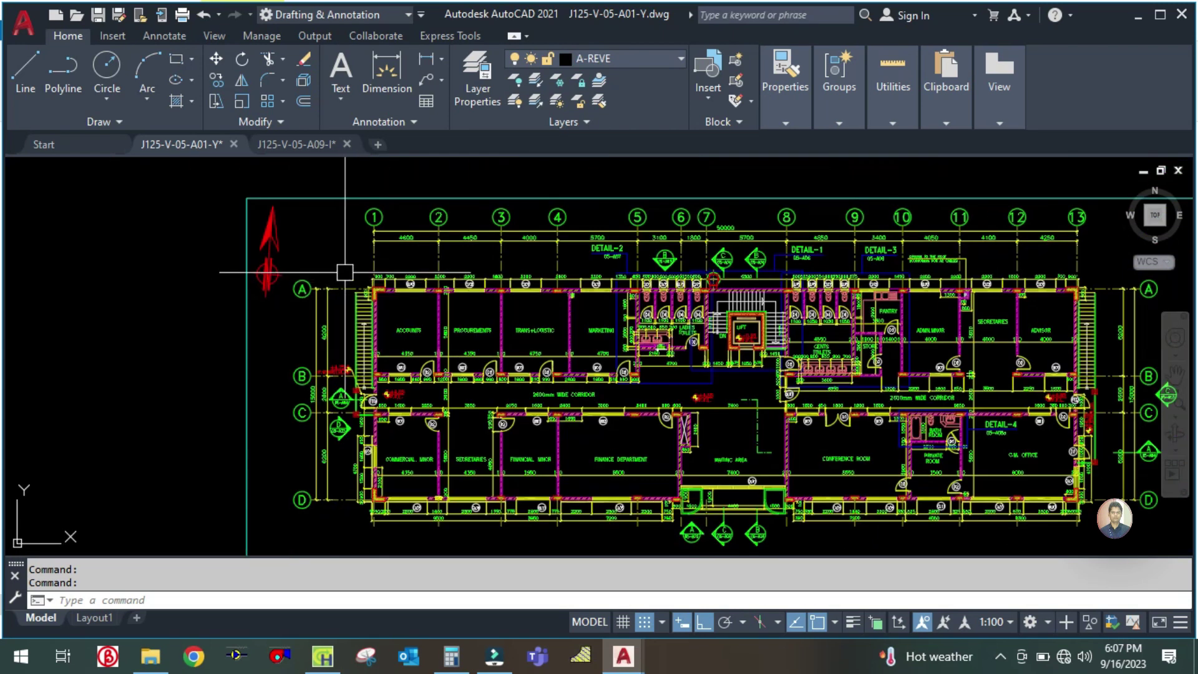
{"action": "scroll", "coordinate": [309, 256], "scroll_direction": "down", "scroll_amount": 1}
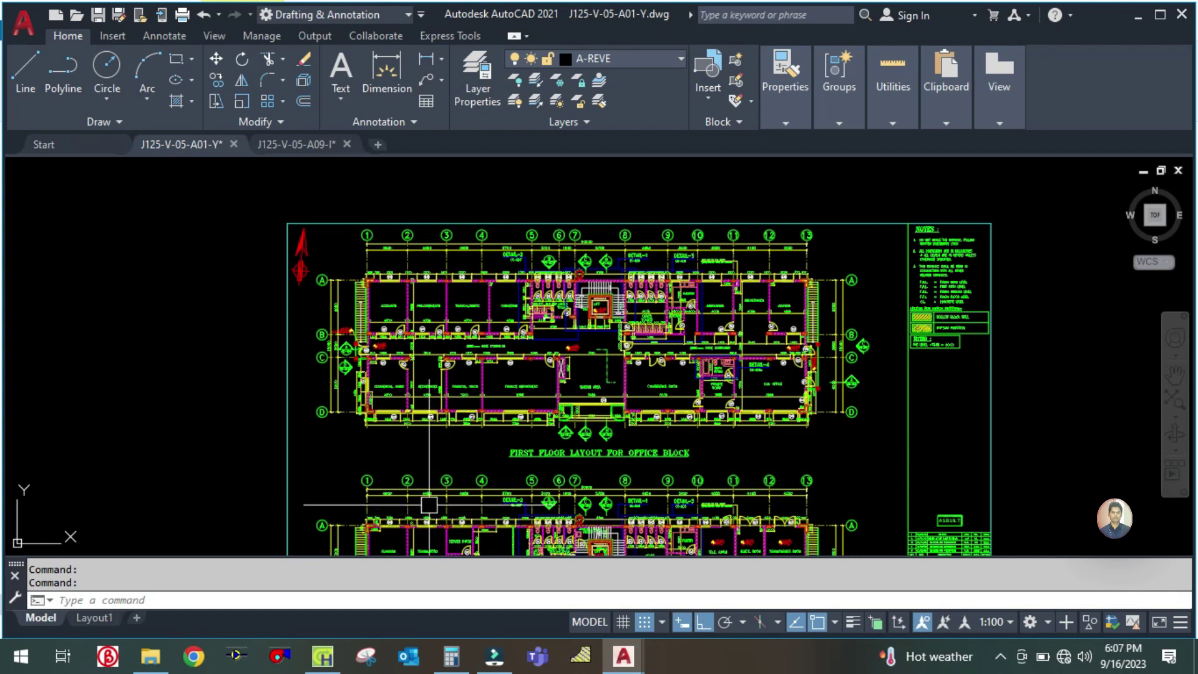
Step: Check the Translators room's north wall and window on the ground floor plan, and calculate the wall area as 4.3 × 4 in Calculator
{"action": "scroll", "coordinate": [437, 412], "scroll_direction": "up", "scroll_amount": 3}
{"action": "scroll", "coordinate": [455, 420], "scroll_direction": "up", "scroll_amount": 5}
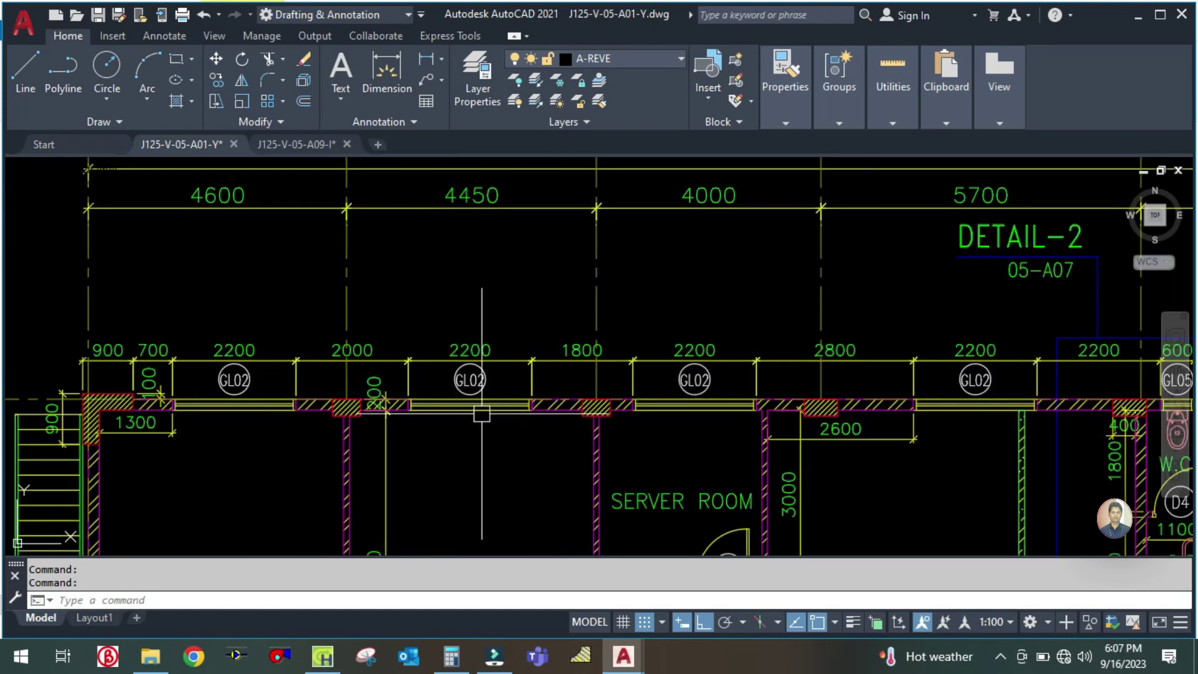
{"action": "left_click_drag", "start_coordinate": [489, 438], "coordinate": [494, 272]}
{"action": "left_click_drag", "start_coordinate": [503, 324], "coordinate": [492, 396]}
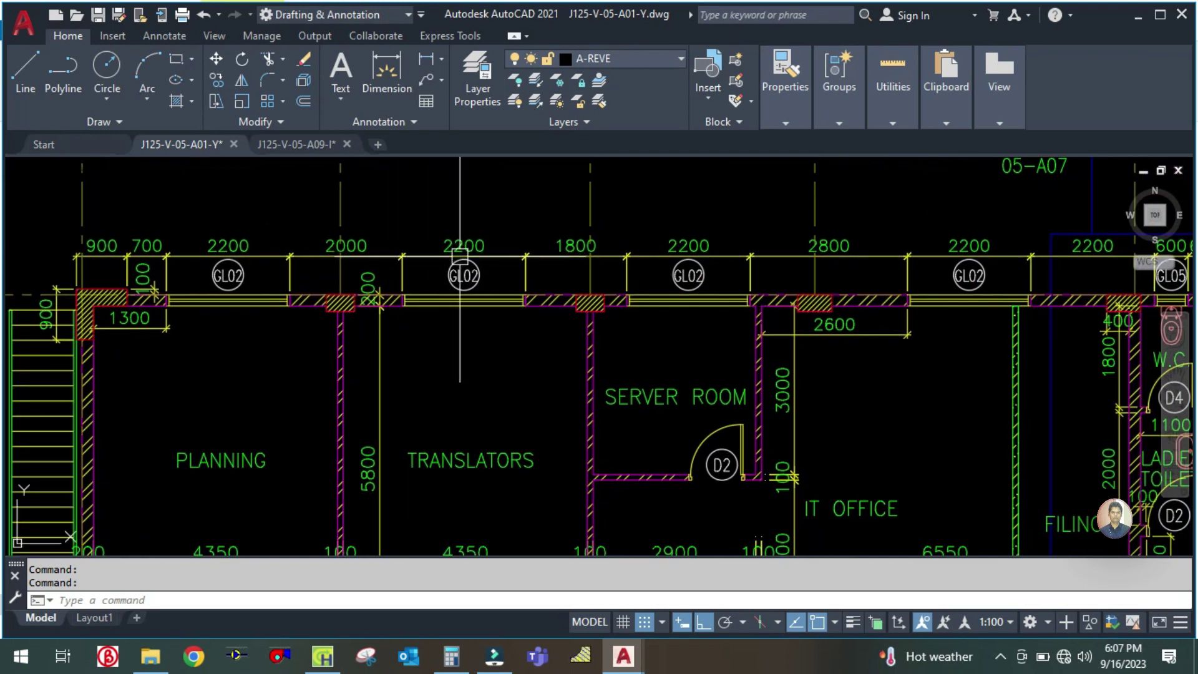
{"action": "left_click", "coordinate": [454, 661]}
{"action": "left_click", "coordinate": [281, 321]}
{"action": "type", "text": "4.3 × "}
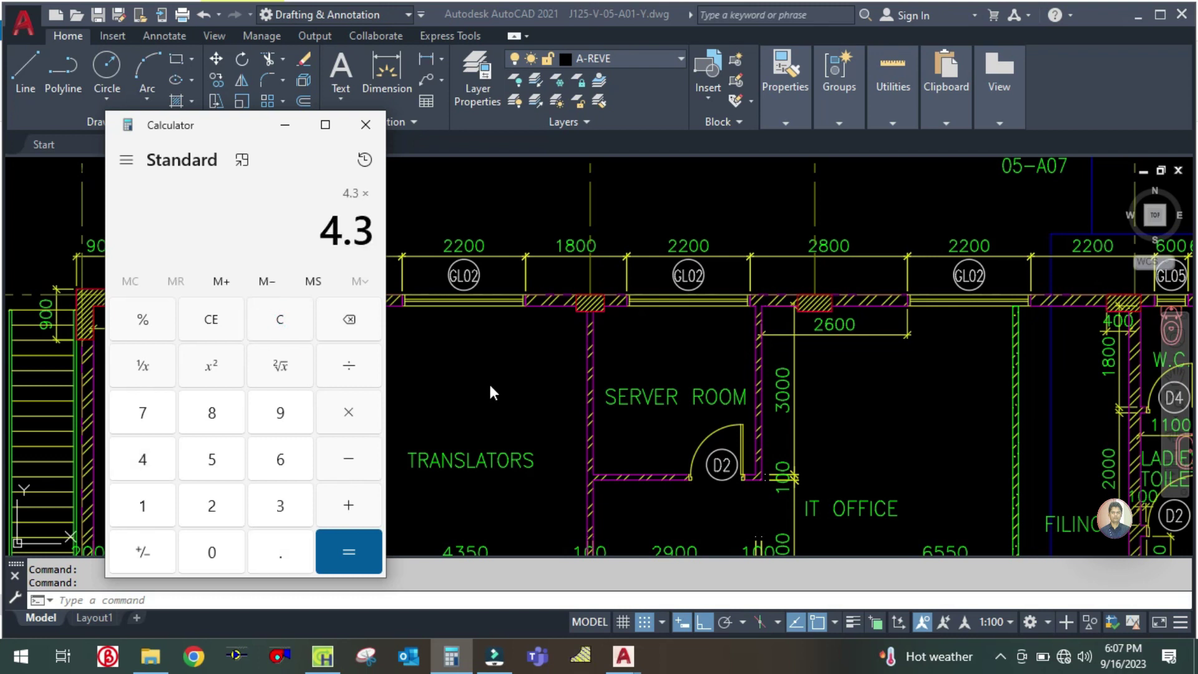
{"action": "type", "text": "4"}
{"action": "key", "text": "Return"}
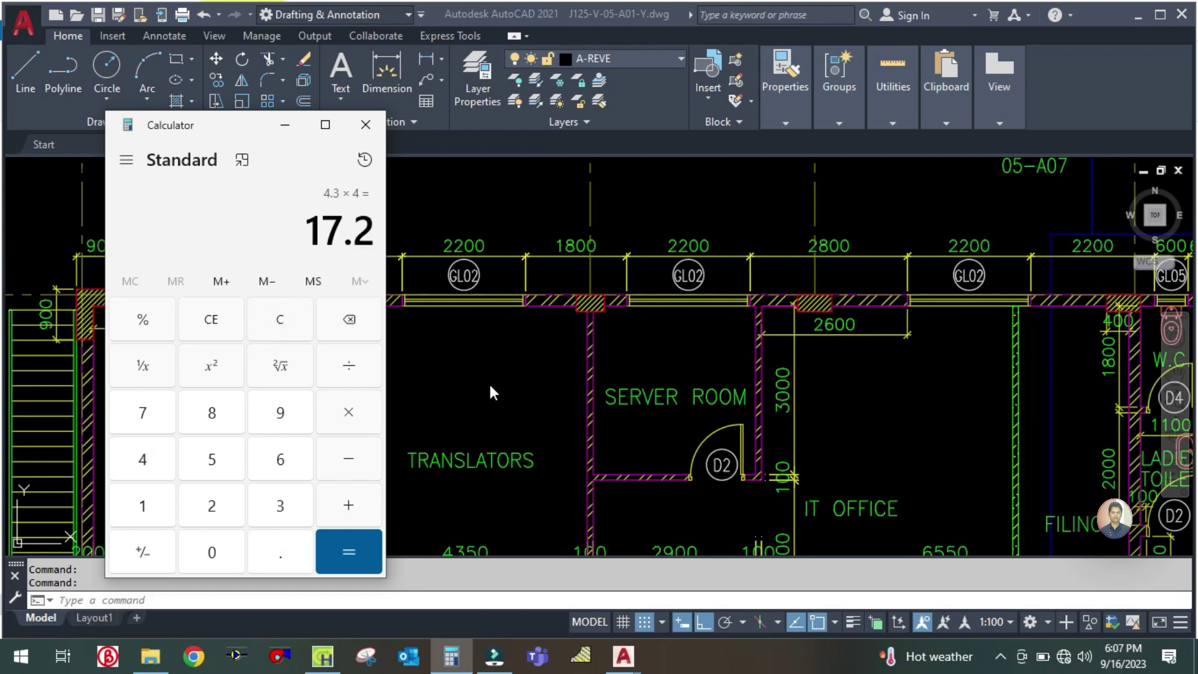
{"action": "left_click", "coordinate": [489, 380]}
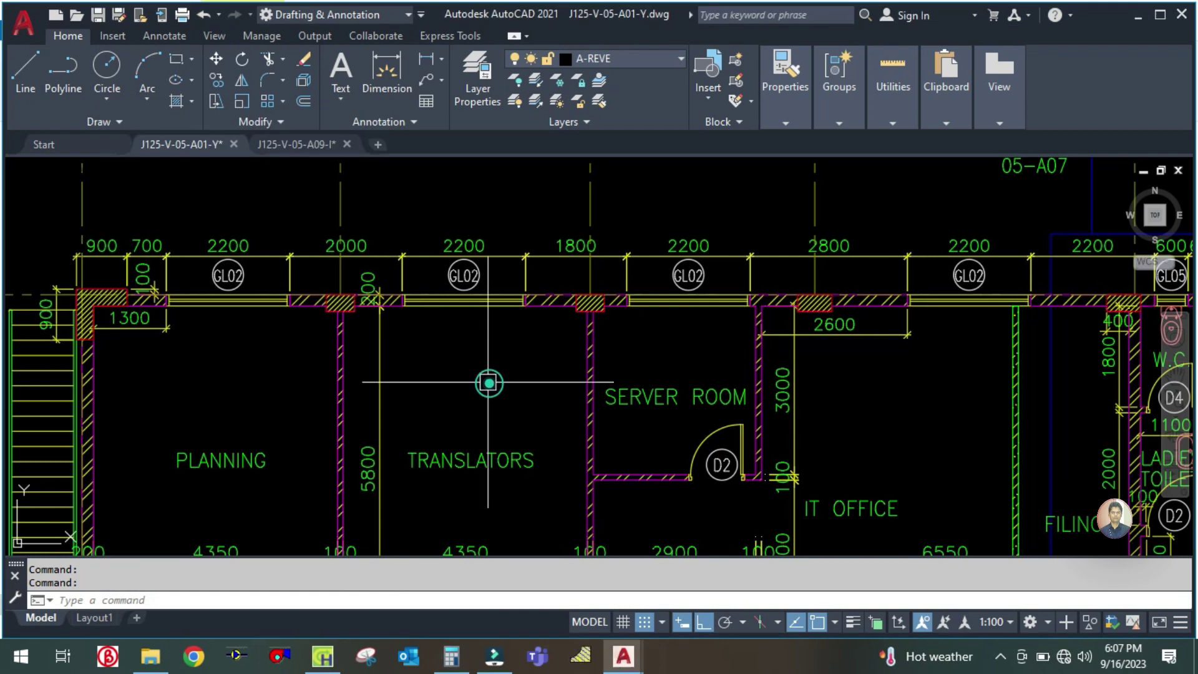
Step: Switch back to HAP and set the north exposure's wall gross area to 17.2 m² with a Window 1 quantity of 1
{"action": "left_click", "coordinate": [322, 656]}
{"action": "left_click", "coordinate": [569, 326]}
{"action": "type", "text": "1"}
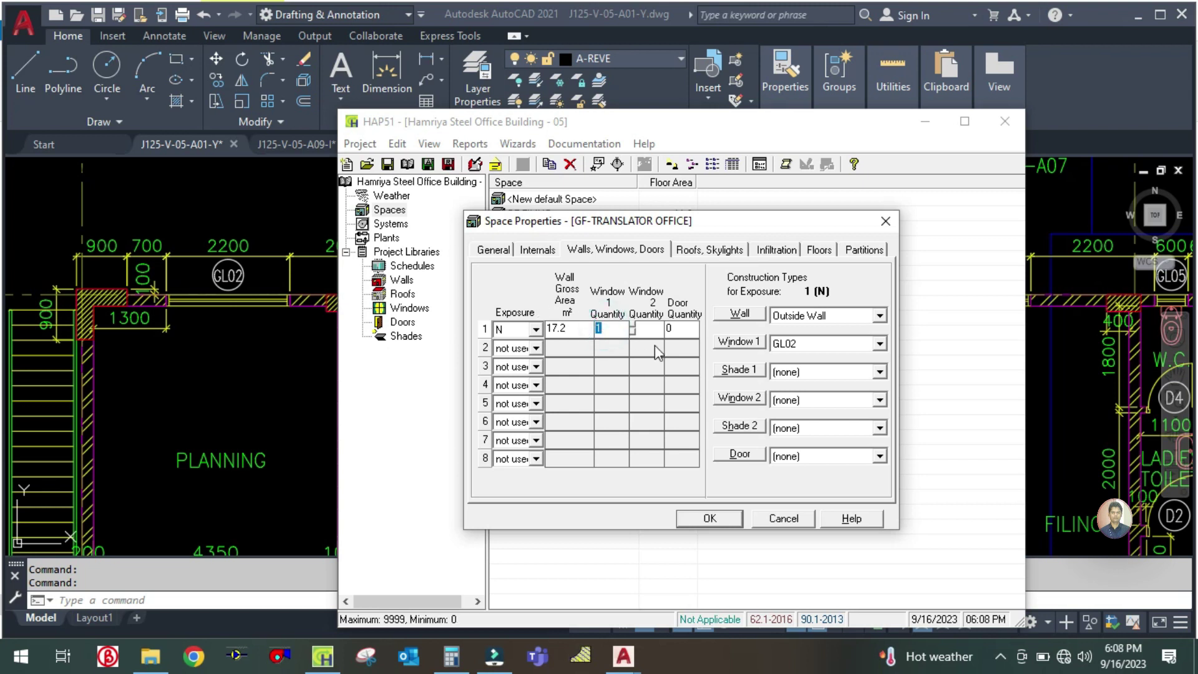
{"action": "left_click", "coordinate": [282, 347]}
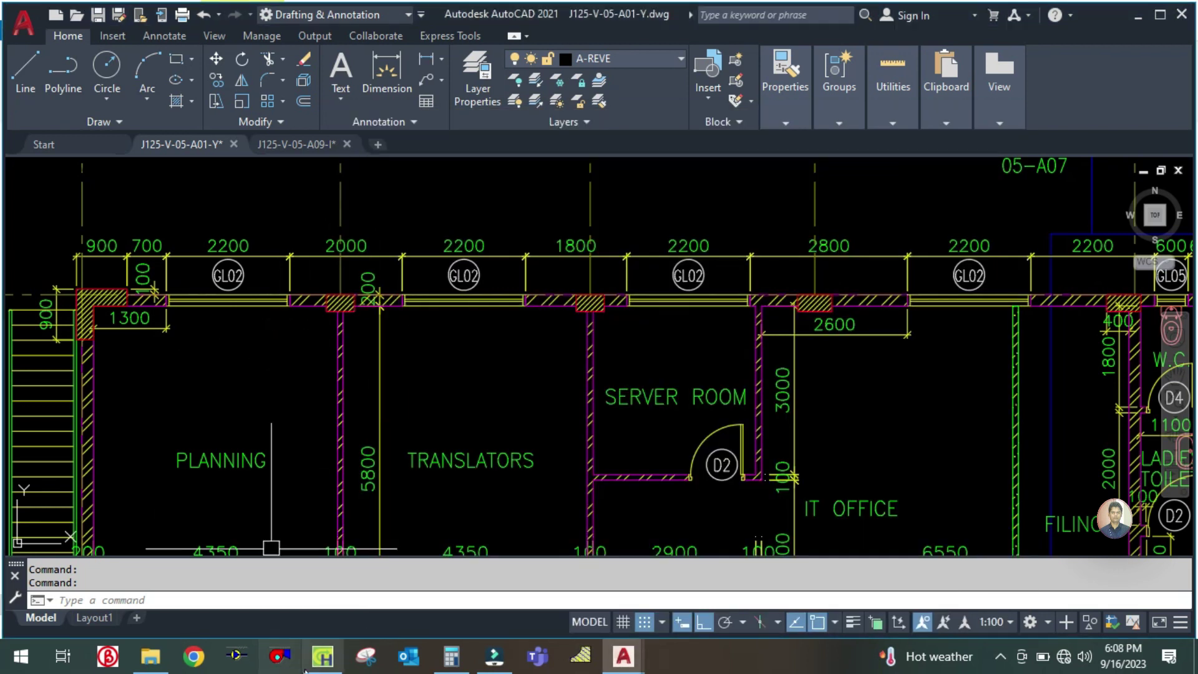
{"action": "left_click", "coordinate": [320, 652]}
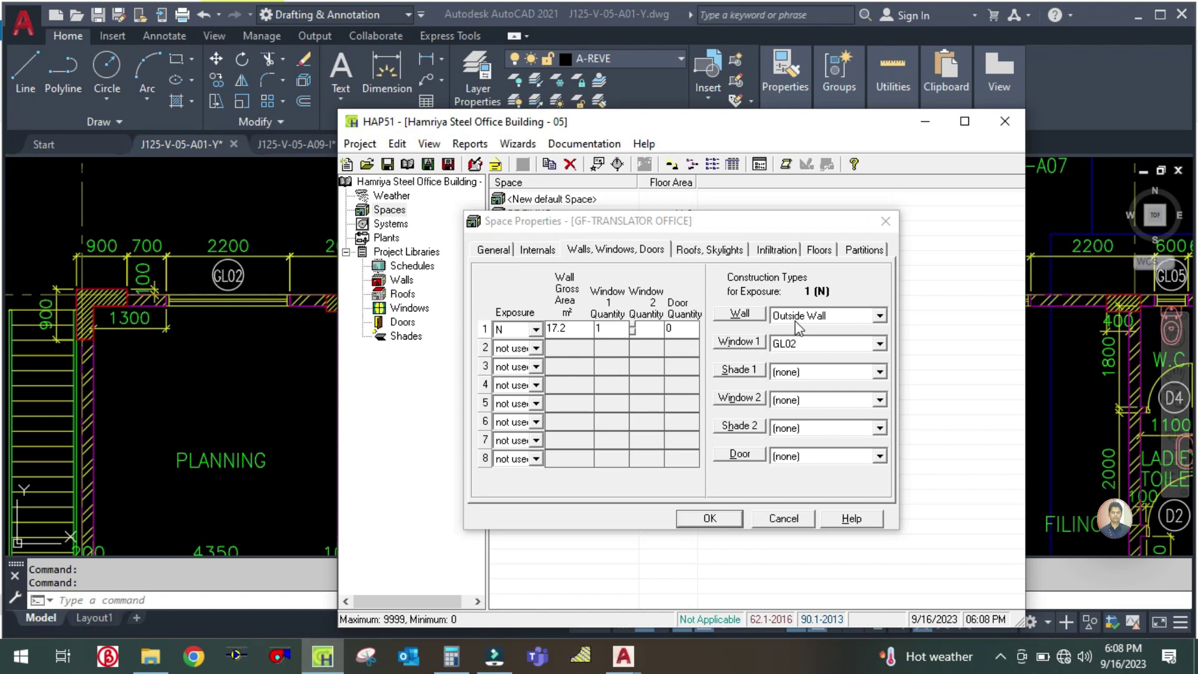
Step: Set the roof exposure to H with the Roof construction, and check its gross area against the space's floor area
{"action": "left_click", "coordinate": [698, 251]}
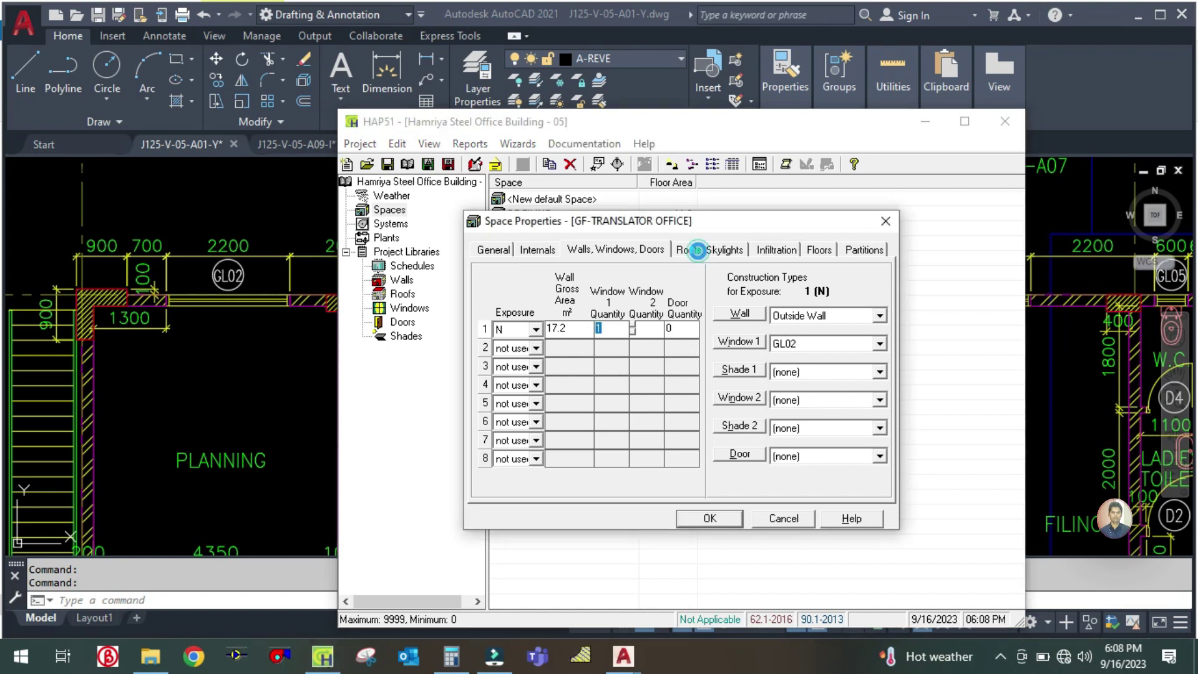
{"action": "left_click", "coordinate": [540, 352]}
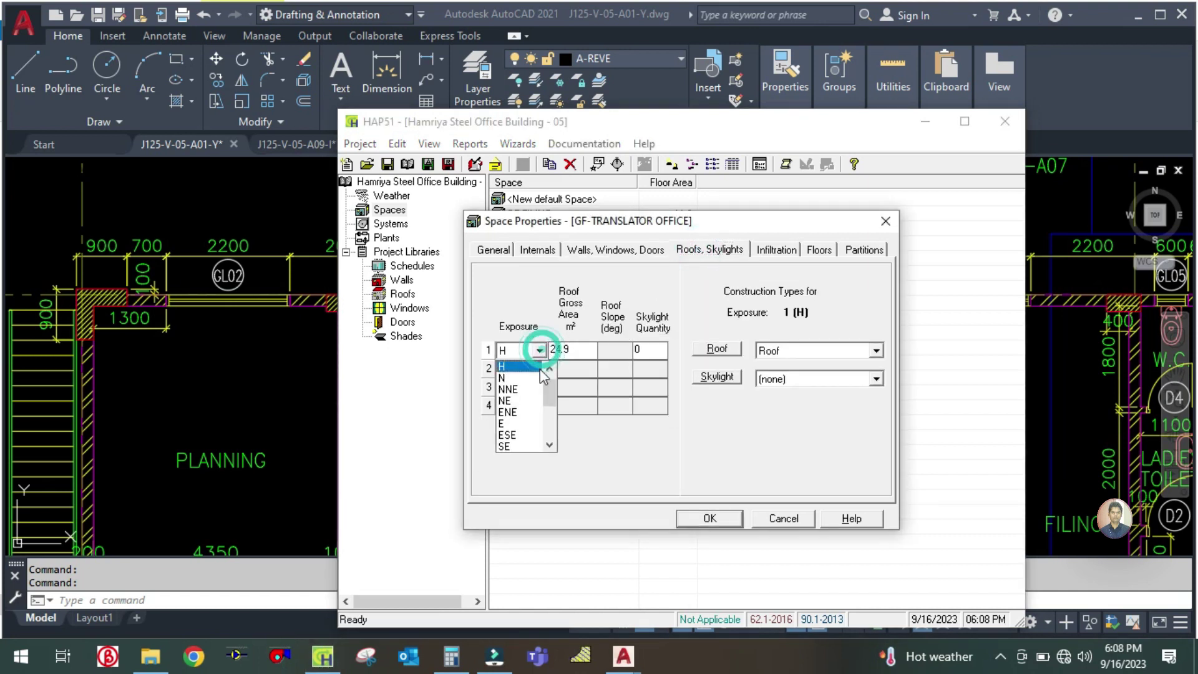
{"action": "left_click", "coordinate": [516, 368]}
{"action": "left_click", "coordinate": [582, 345]}
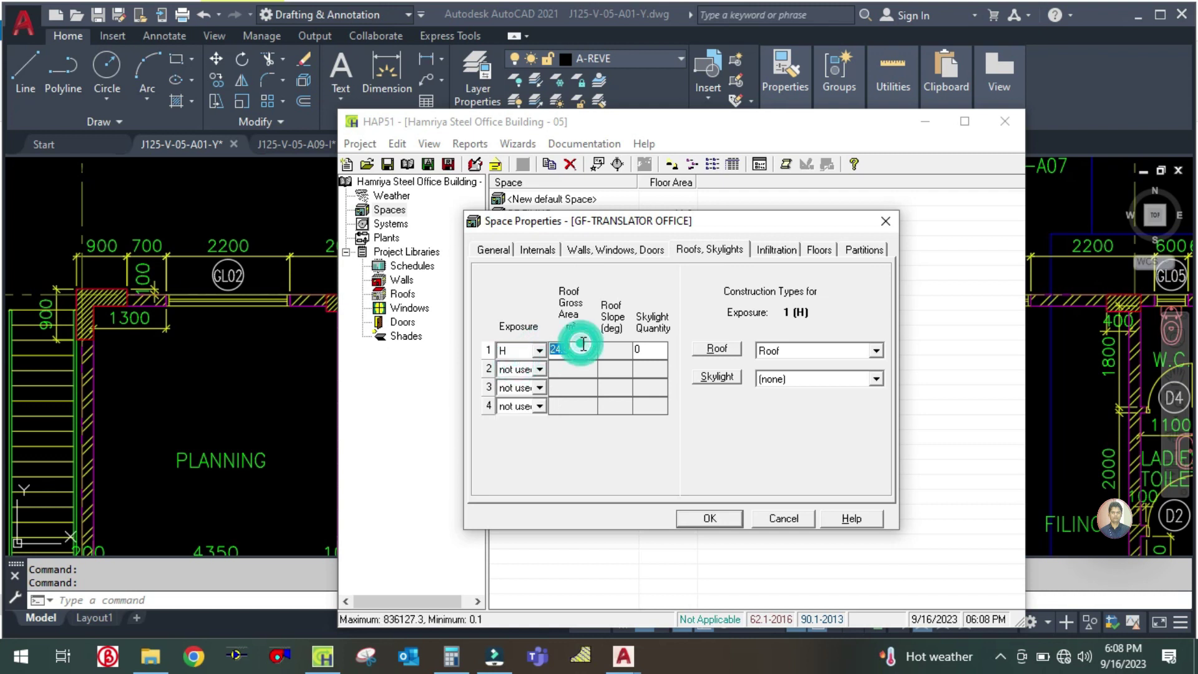
{"action": "left_click", "coordinate": [496, 252]}
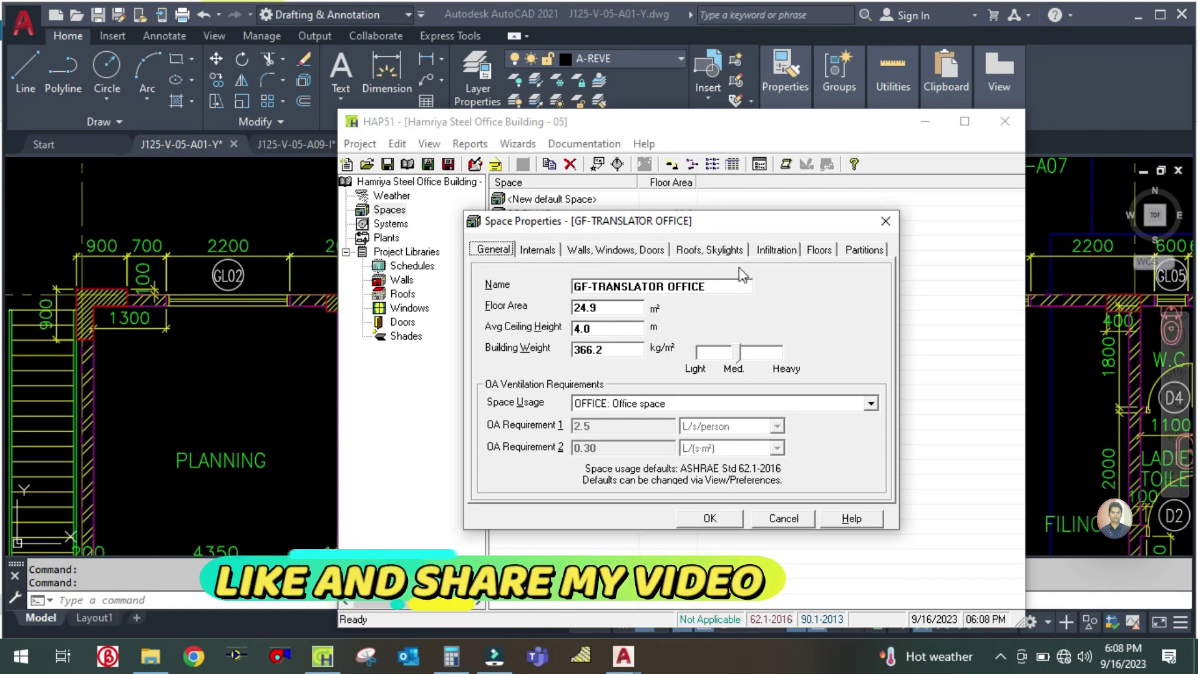
{"action": "left_click", "coordinate": [710, 250]}
{"action": "left_click", "coordinate": [790, 351]}
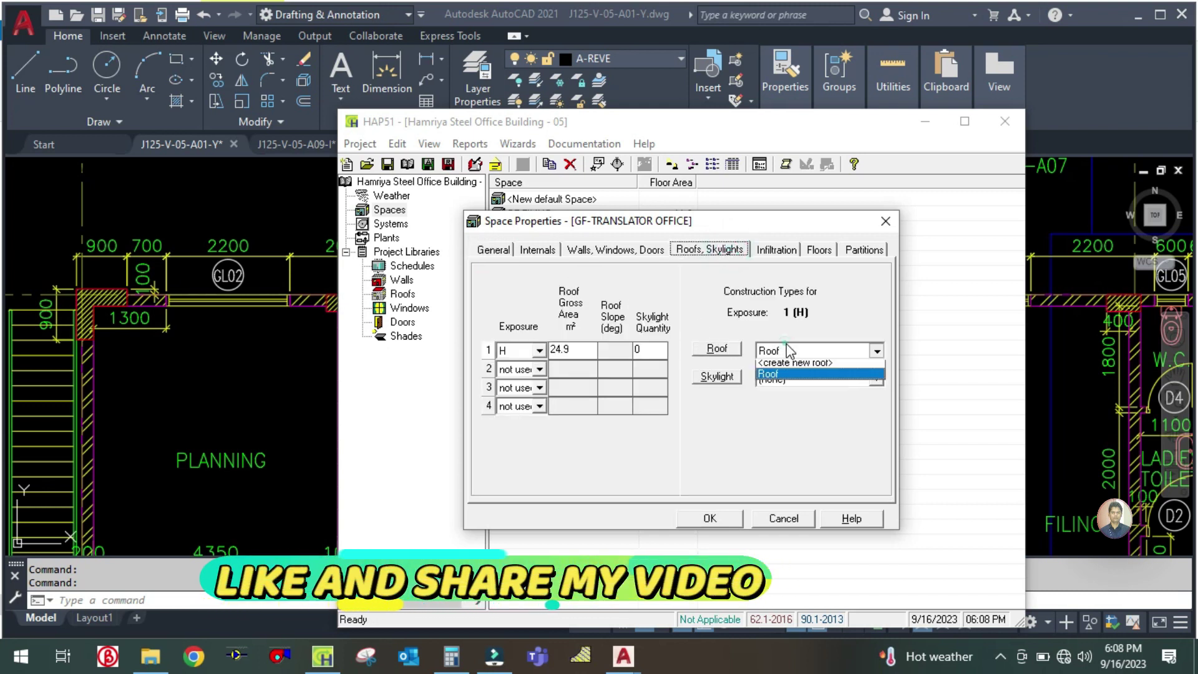
{"action": "left_click", "coordinate": [790, 351]}
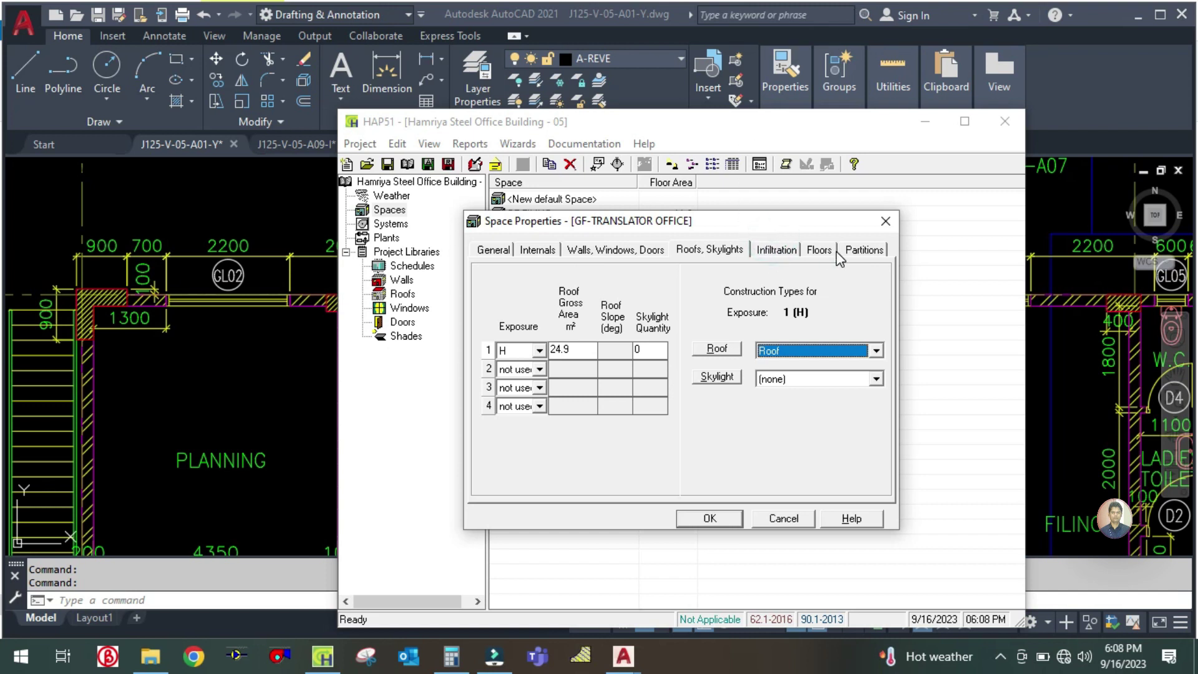
Step: Review the space's infiltration, slab-on-grade floor and partition settings, and save the Translator Office space
{"action": "left_click", "coordinate": [789, 251]}
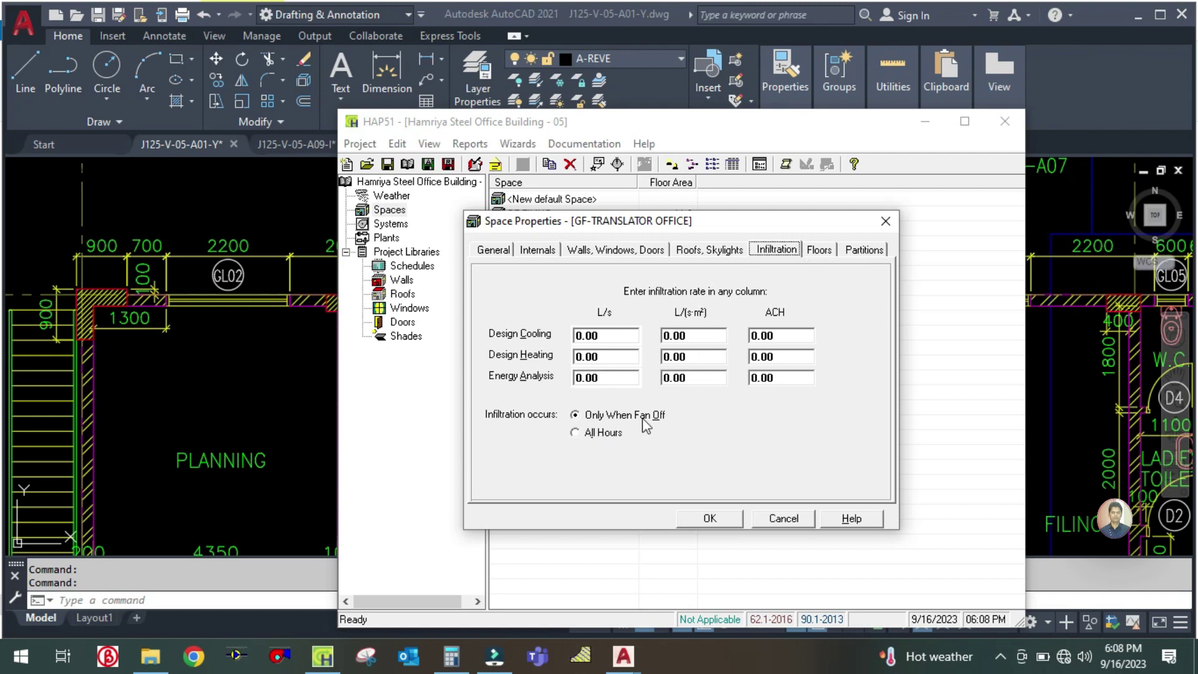
{"action": "left_click", "coordinate": [815, 253]}
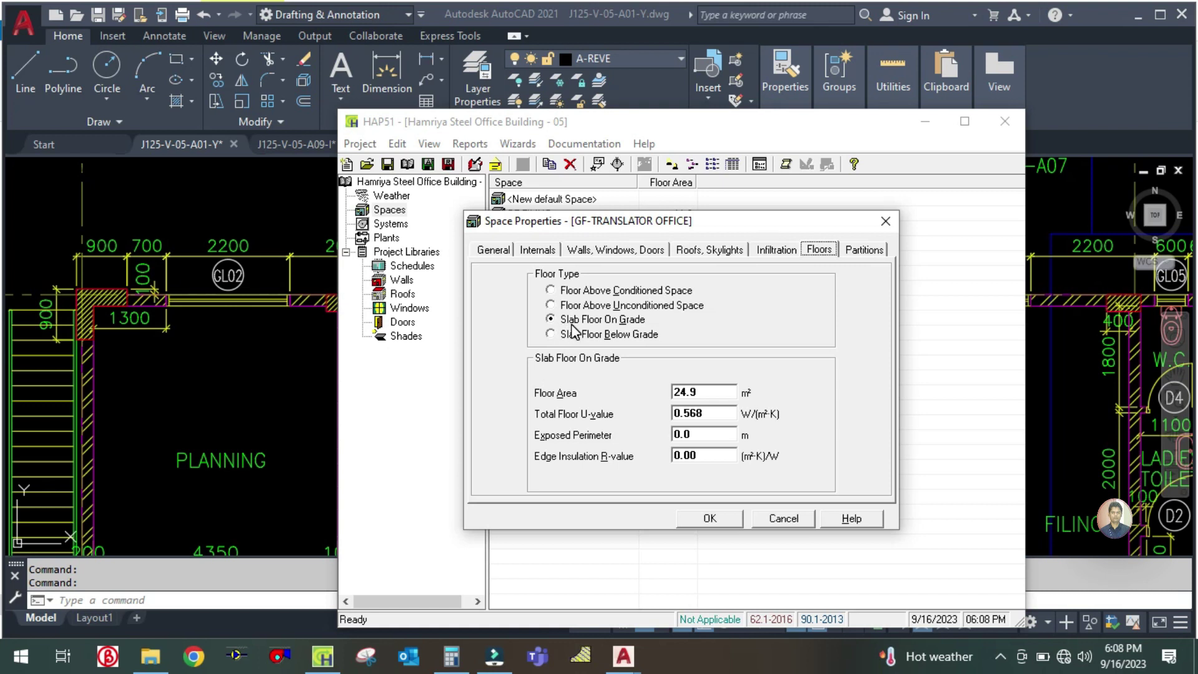
{"action": "left_click", "coordinate": [706, 393]}
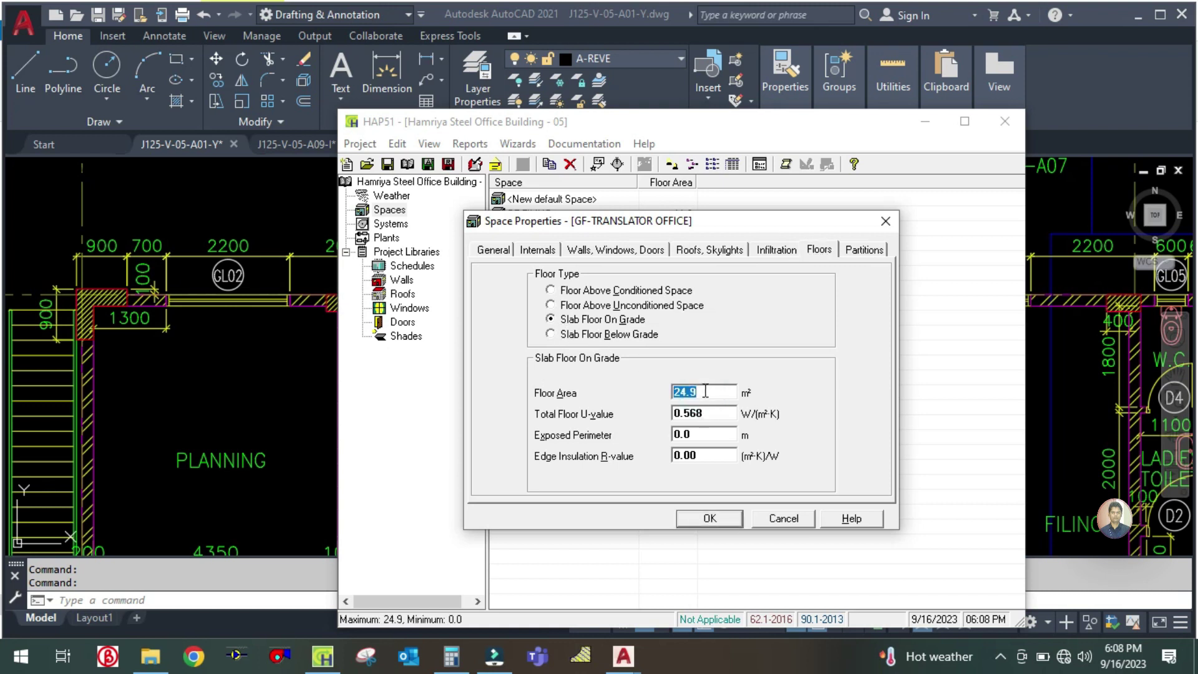
{"action": "left_click", "coordinate": [867, 250]}
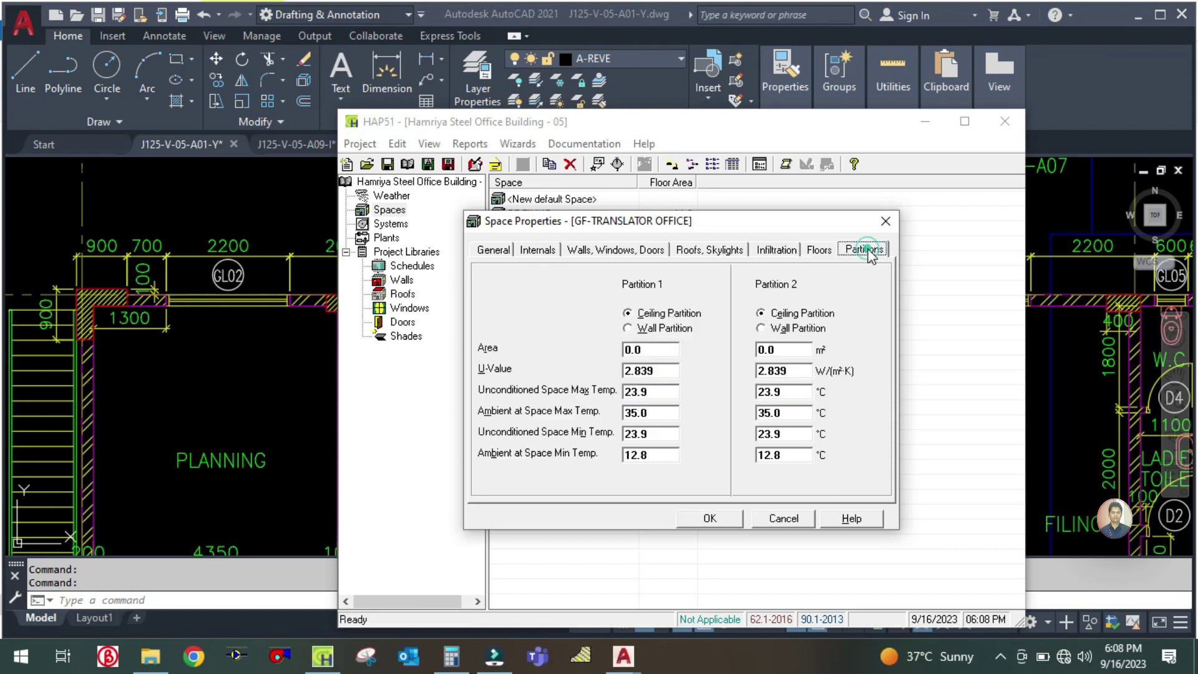
{"action": "left_click", "coordinate": [706, 519]}
Step: Switch to the AutoCAD ground floor plan and examine the IT Office's dimensions, windows and the adjoining Server Room and Filing room
{"action": "left_click", "coordinate": [217, 406]}
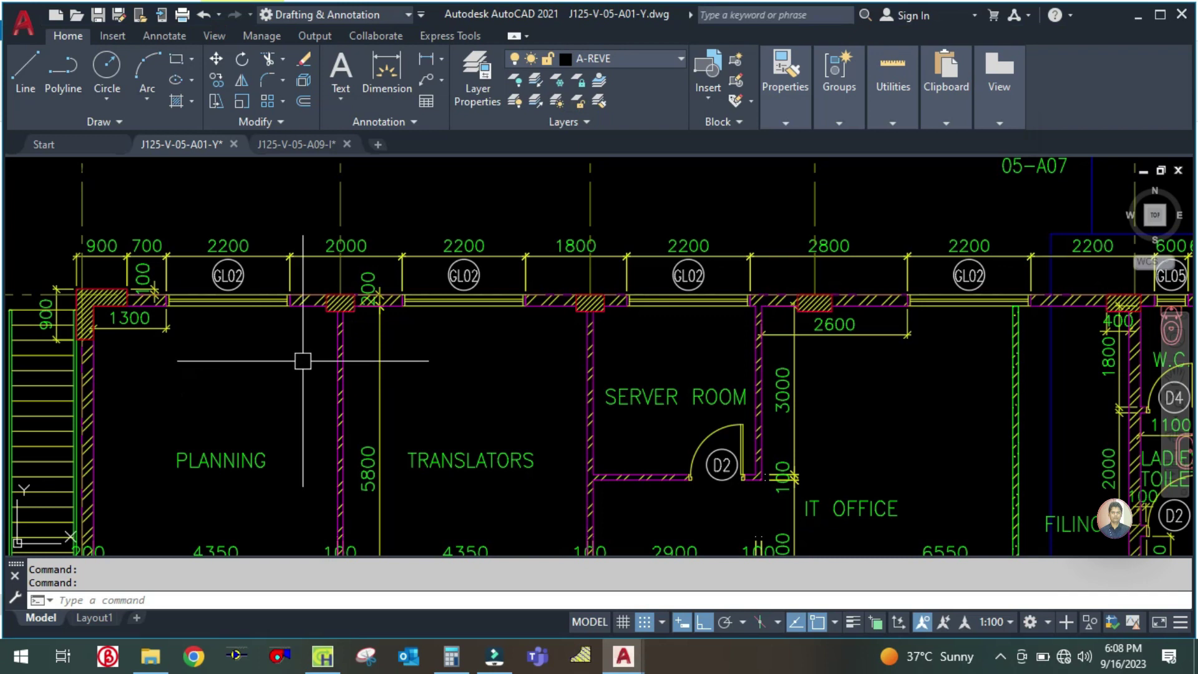
{"action": "scroll", "coordinate": [298, 361], "scroll_direction": "down", "scroll_amount": 10}
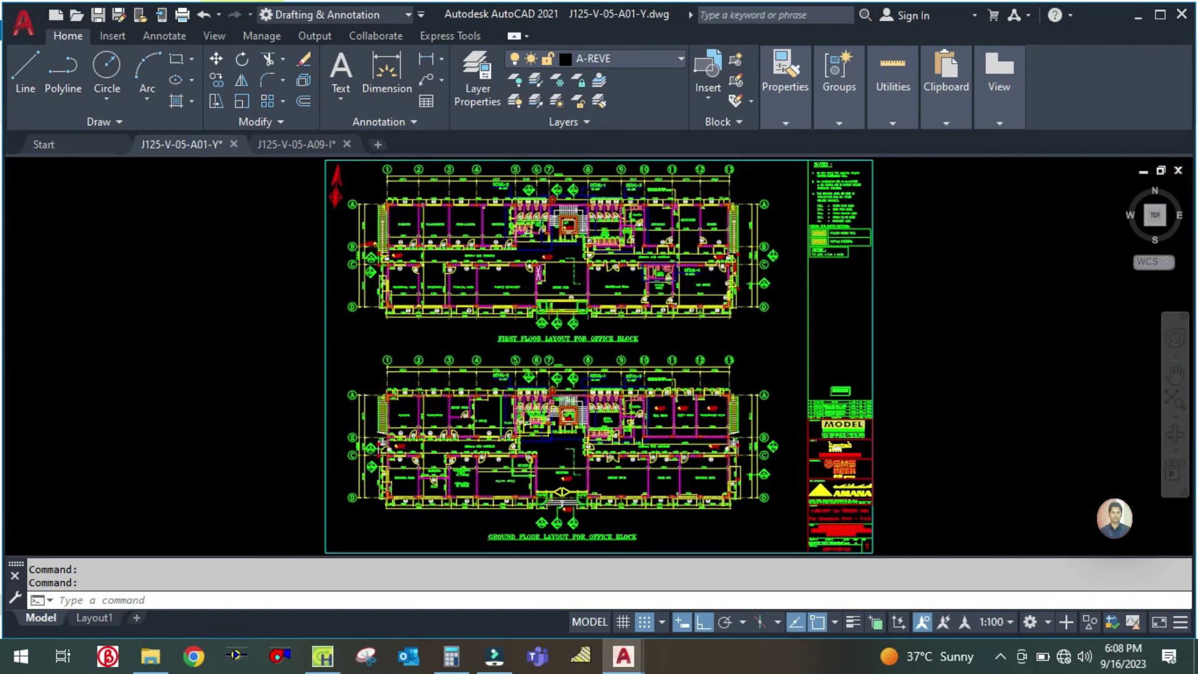
{"action": "scroll", "coordinate": [552, 309], "scroll_direction": "up", "scroll_amount": 10}
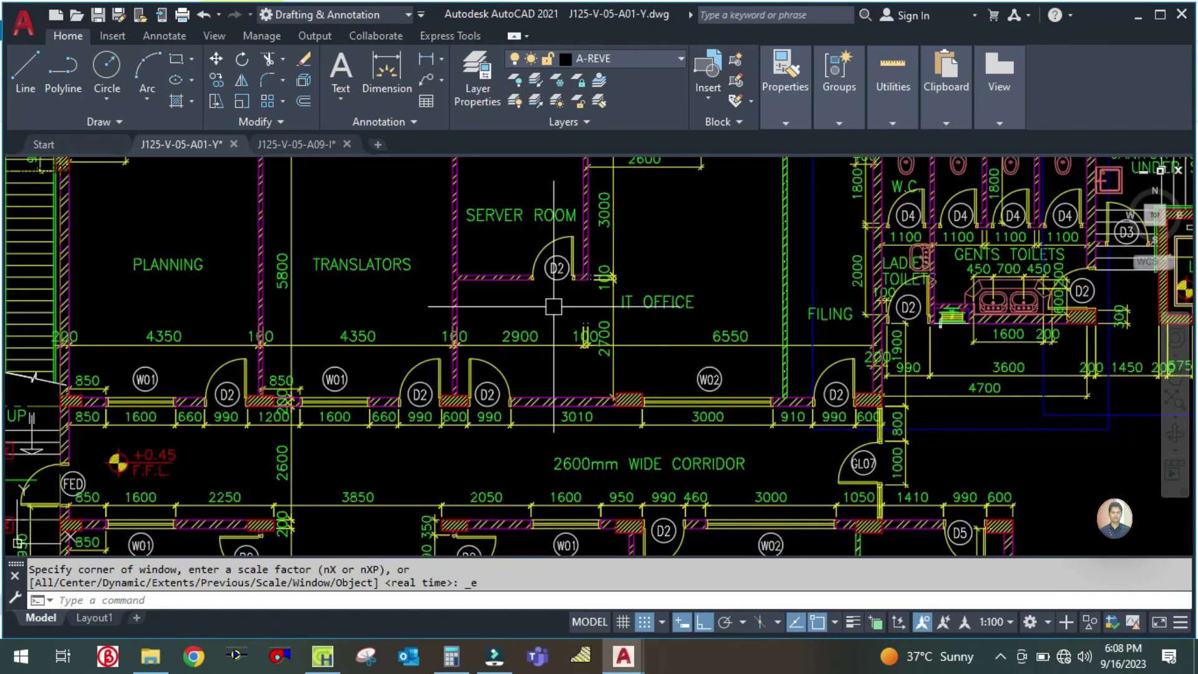
{"action": "scroll", "coordinate": [554, 306], "scroll_direction": "up", "scroll_amount": 4}
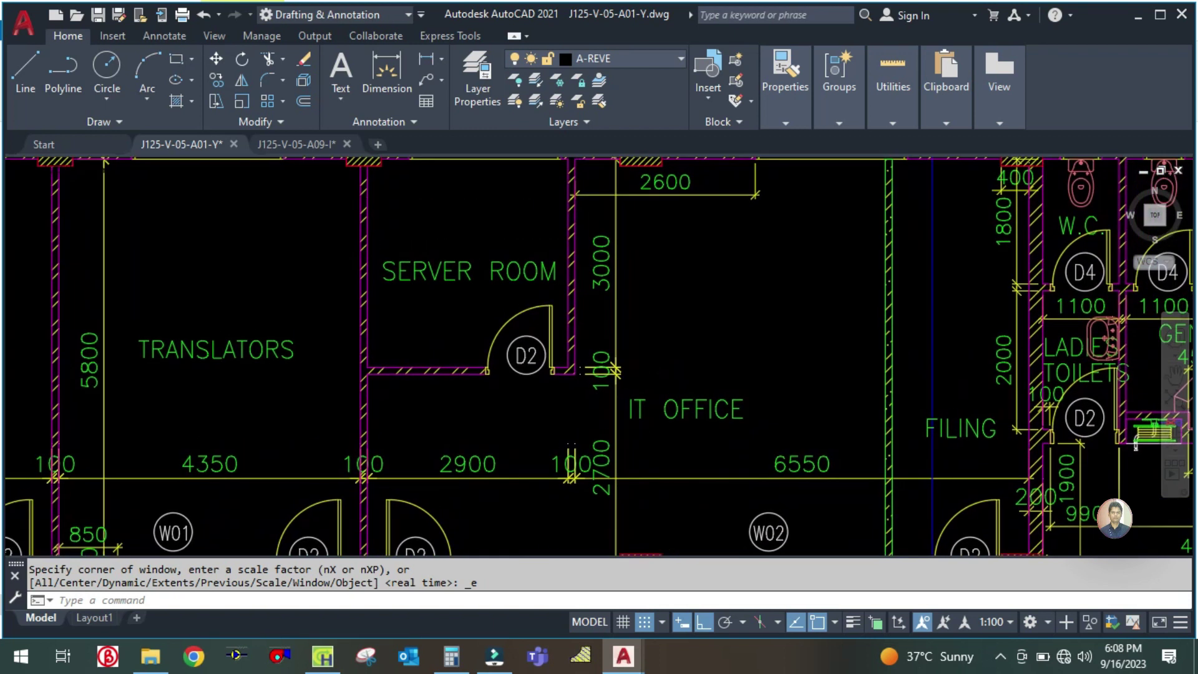
{"action": "scroll", "coordinate": [523, 423], "scroll_direction": "down", "scroll_amount": 2}
{"action": "scroll", "coordinate": [521, 353], "scroll_direction": "up", "scroll_amount": 2}
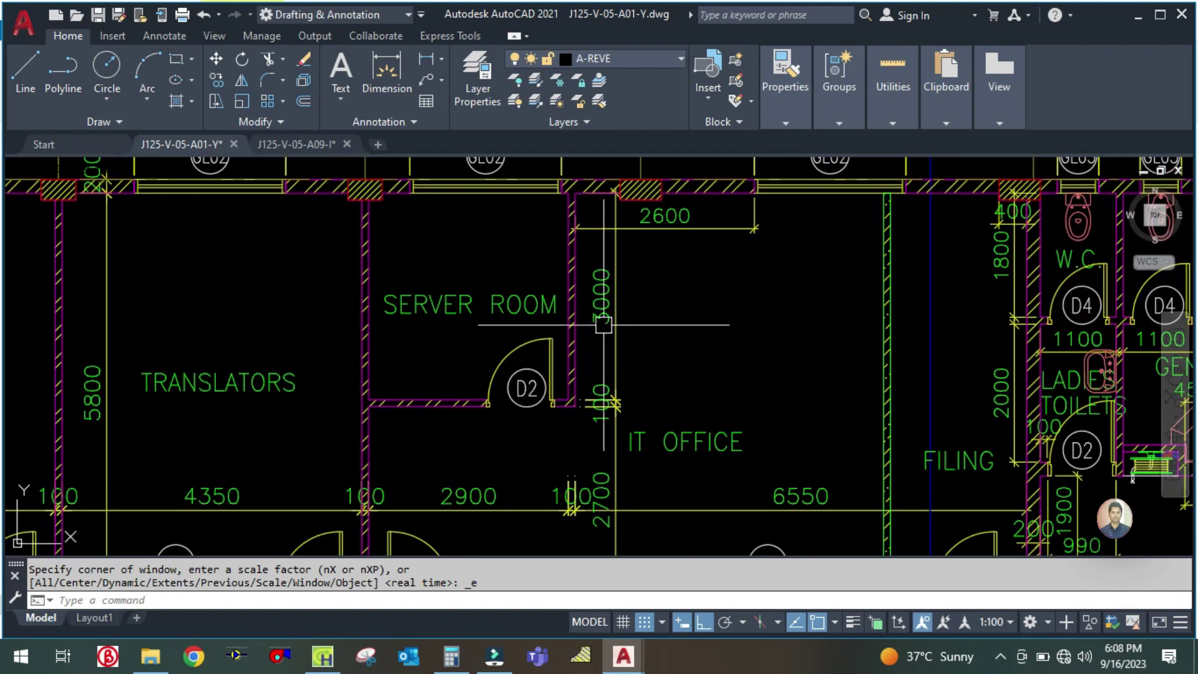
{"action": "left_click_drag", "start_coordinate": [706, 363], "coordinate": [634, 393]}
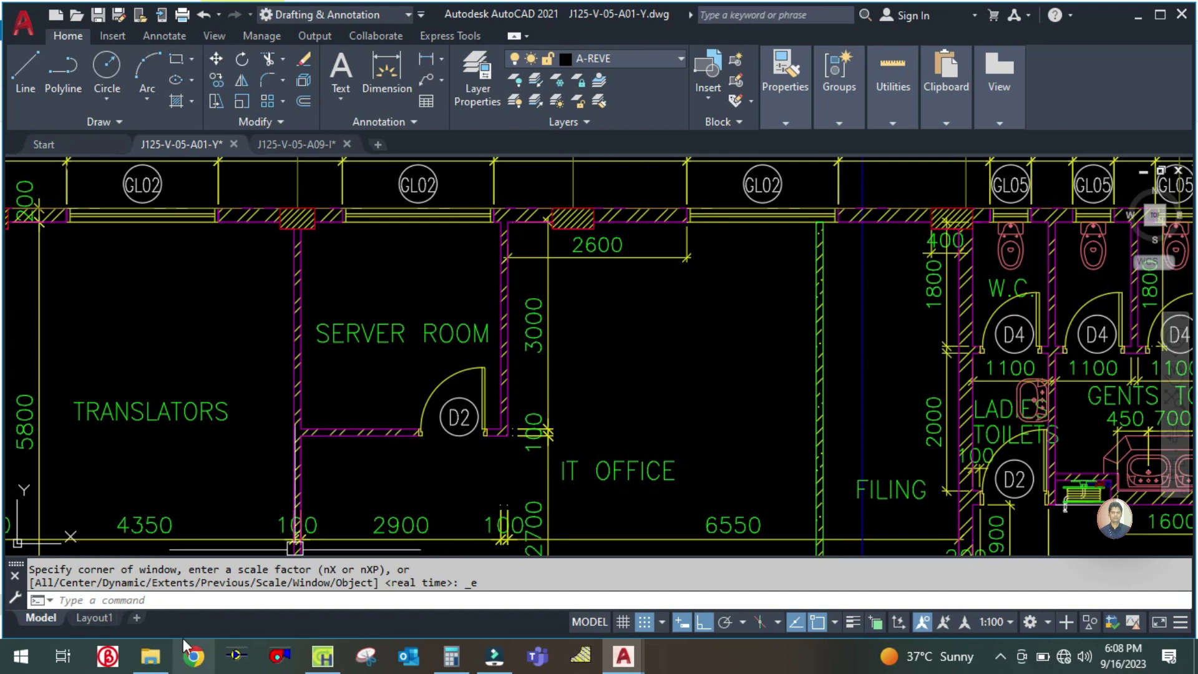
{"action": "left_click_drag", "start_coordinate": [575, 472], "coordinate": [570, 340]}
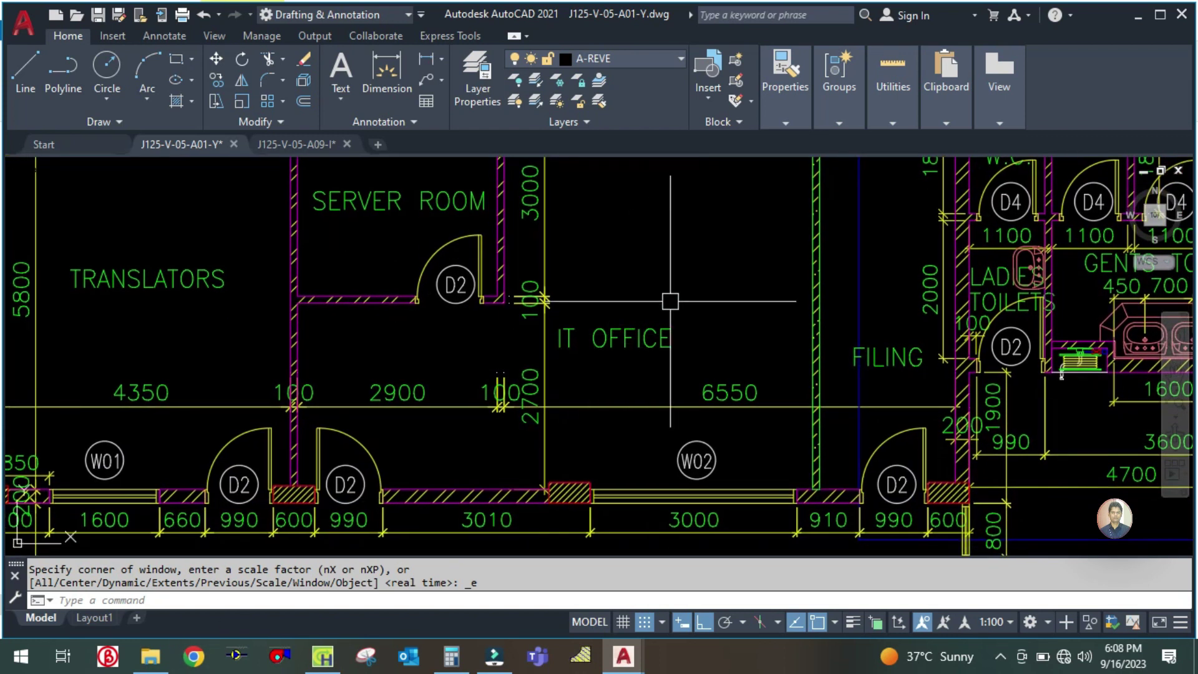
{"action": "left_click_drag", "start_coordinate": [670, 301], "coordinate": [644, 326]}
{"action": "left_click_drag", "start_coordinate": [695, 267], "coordinate": [646, 325]}
{"action": "scroll", "coordinate": [643, 319], "scroll_direction": "down", "scroll_amount": 3}
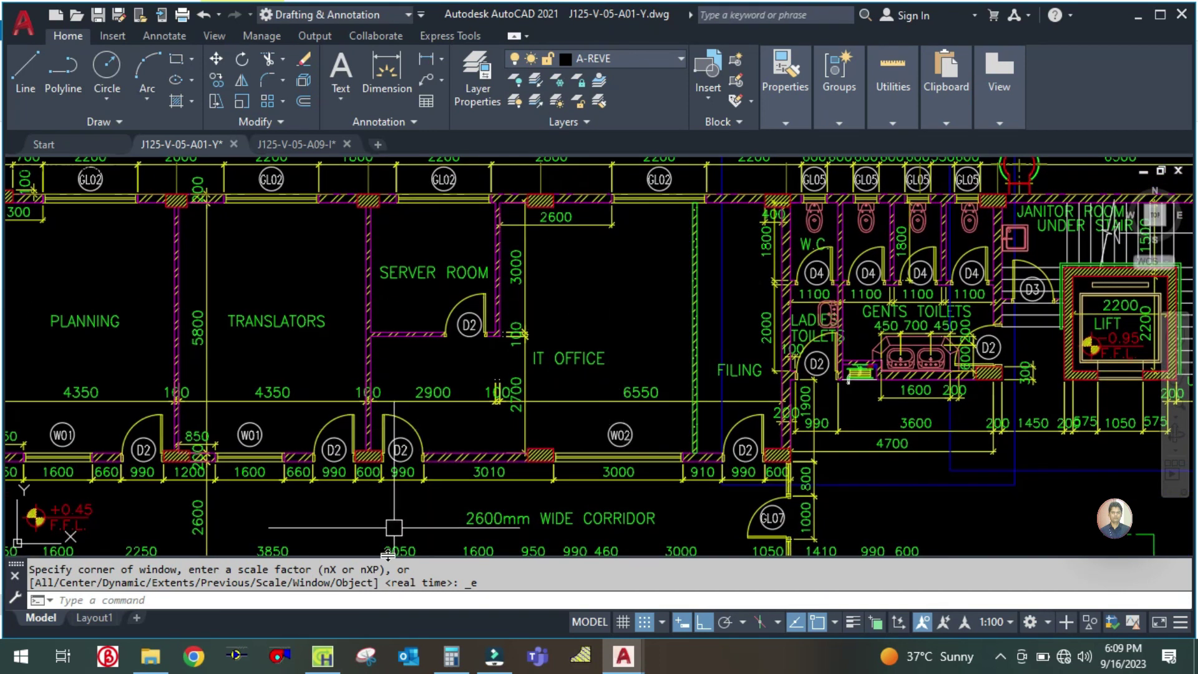
Step: Switch back to HAP, duplicate the GF-TRANSLATOR OFFICE space and name the copy GF-IT OFFICE
{"action": "left_click", "coordinate": [323, 656]}
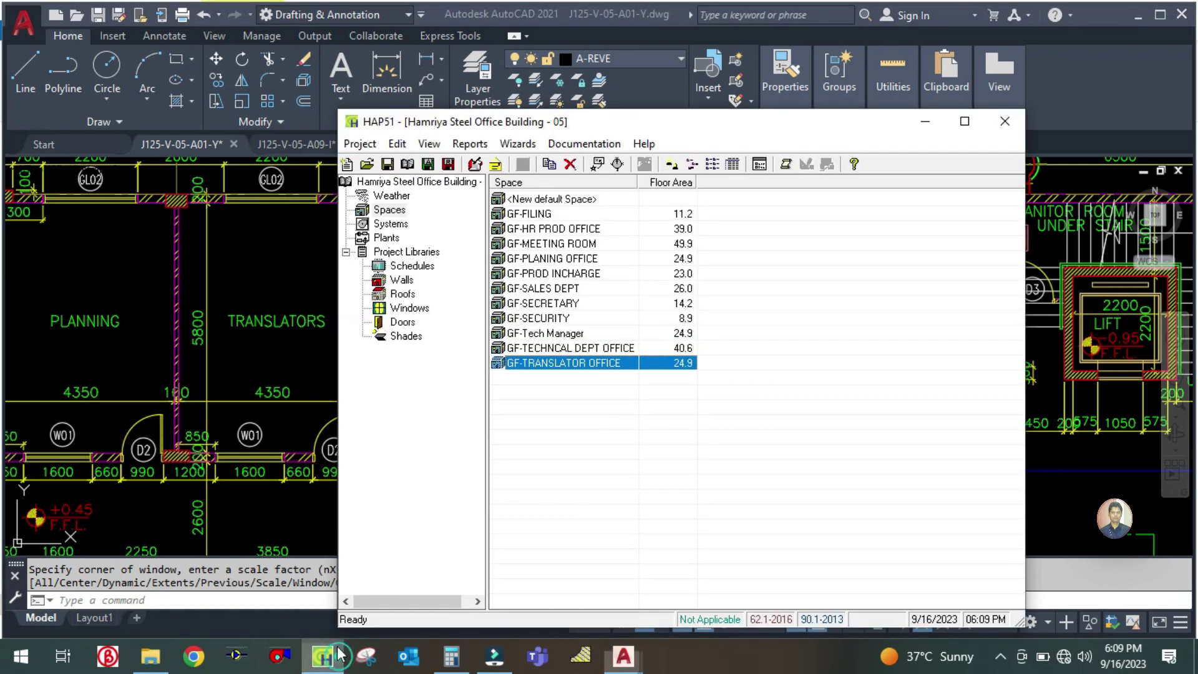
{"action": "right_click", "coordinate": [557, 367]}
{"action": "left_click", "coordinate": [605, 371]}
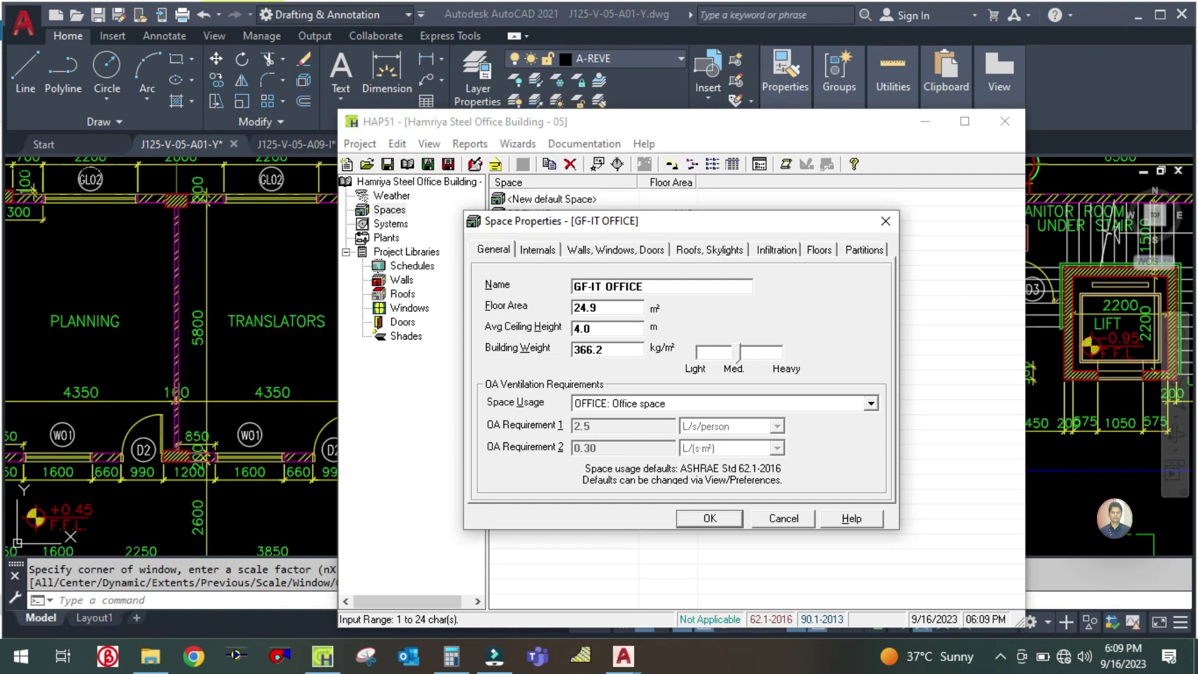
Step: Switch to the AutoCAD ground floor plan and start an Area measurement at the IT Office's inner corner between the Translators and Server Room walls
{"action": "left_click", "coordinate": [259, 336]}
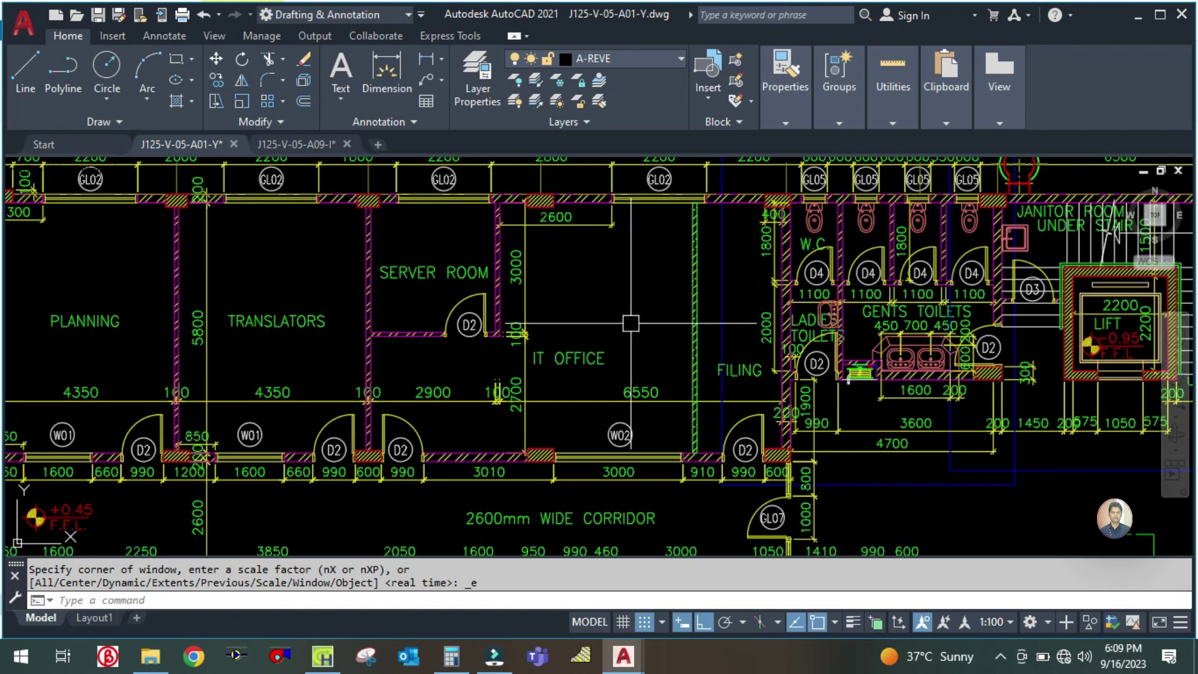
{"action": "left_click_drag", "start_coordinate": [633, 328], "coordinate": [635, 358]}
{"action": "right_click", "coordinate": [636, 358]}
{"action": "left_click", "coordinate": [635, 358]}
{"action": "key", "text": "Escape"}
{"action": "key", "text": "Escape"}
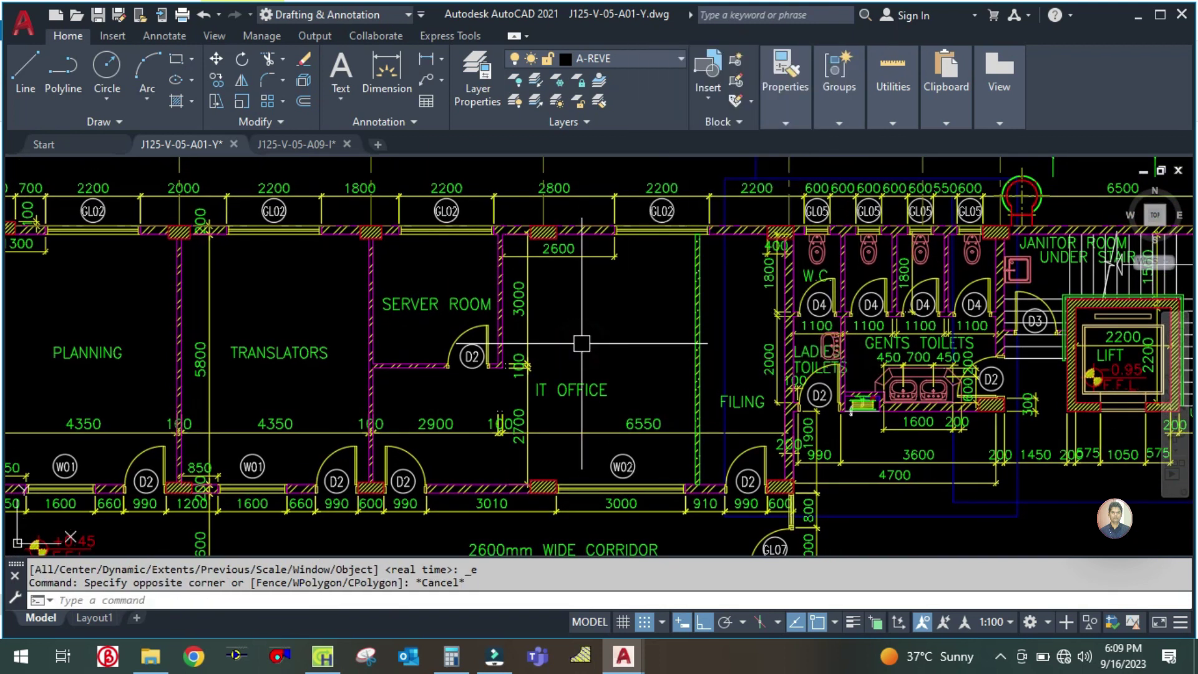
{"action": "type", "text": "AA"}
{"action": "key", "text": "Return"}
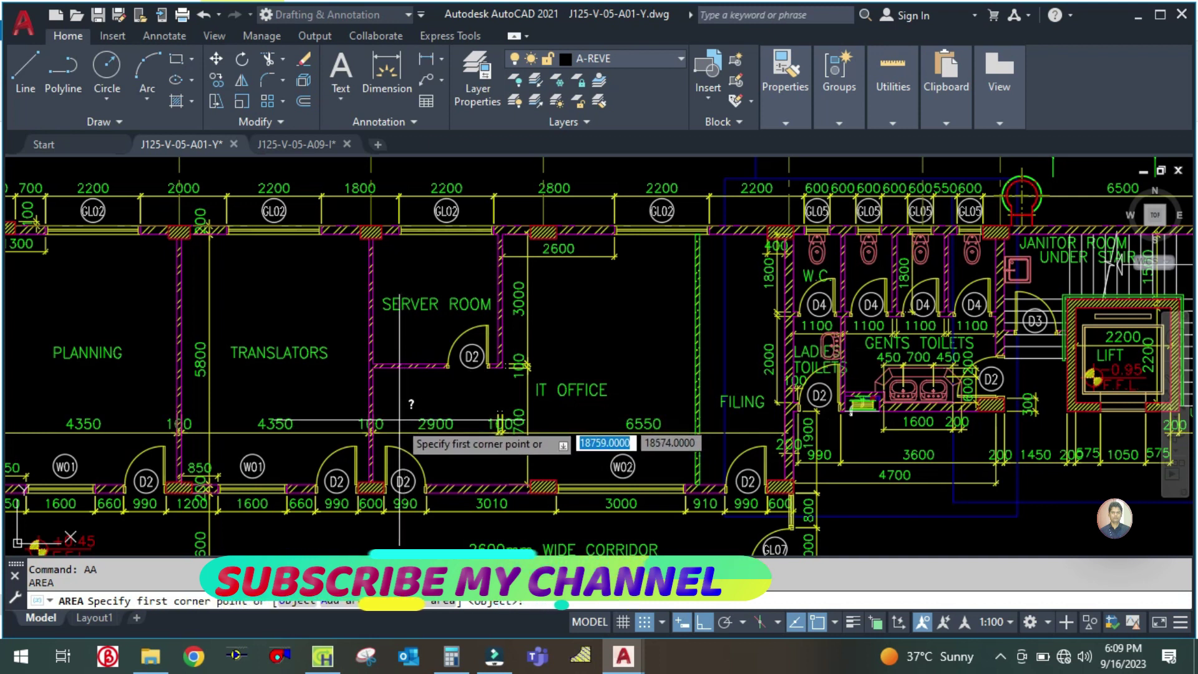
{"action": "scroll", "coordinate": [378, 403], "scroll_direction": "up", "scroll_amount": 2}
{"action": "scroll", "coordinate": [384, 349], "scroll_direction": "up", "scroll_amount": 12}
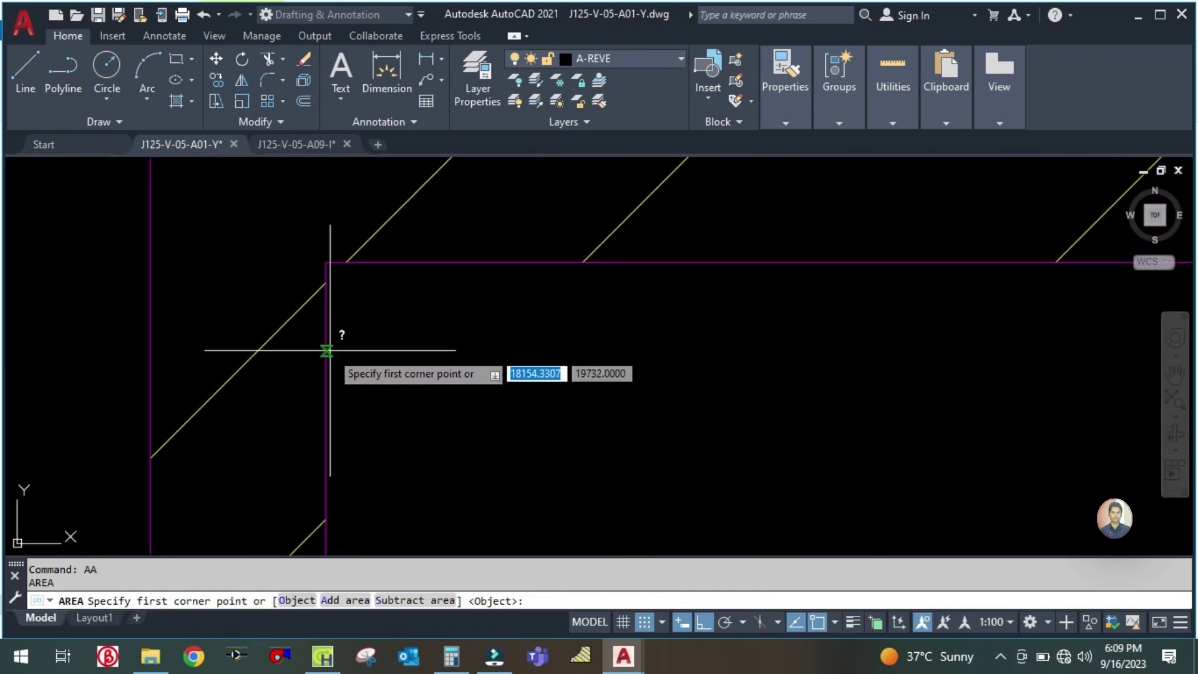
{"action": "left_click", "coordinate": [325, 261]}
Step: Extend the area boundary along the Translators partition to the column at the corridor wall
{"action": "scroll", "coordinate": [323, 265], "scroll_direction": "down", "scroll_amount": 8}
{"action": "scroll", "coordinate": [316, 281], "scroll_direction": "down", "scroll_amount": 5}
{"action": "scroll", "coordinate": [335, 401], "scroll_direction": "up", "scroll_amount": 6}
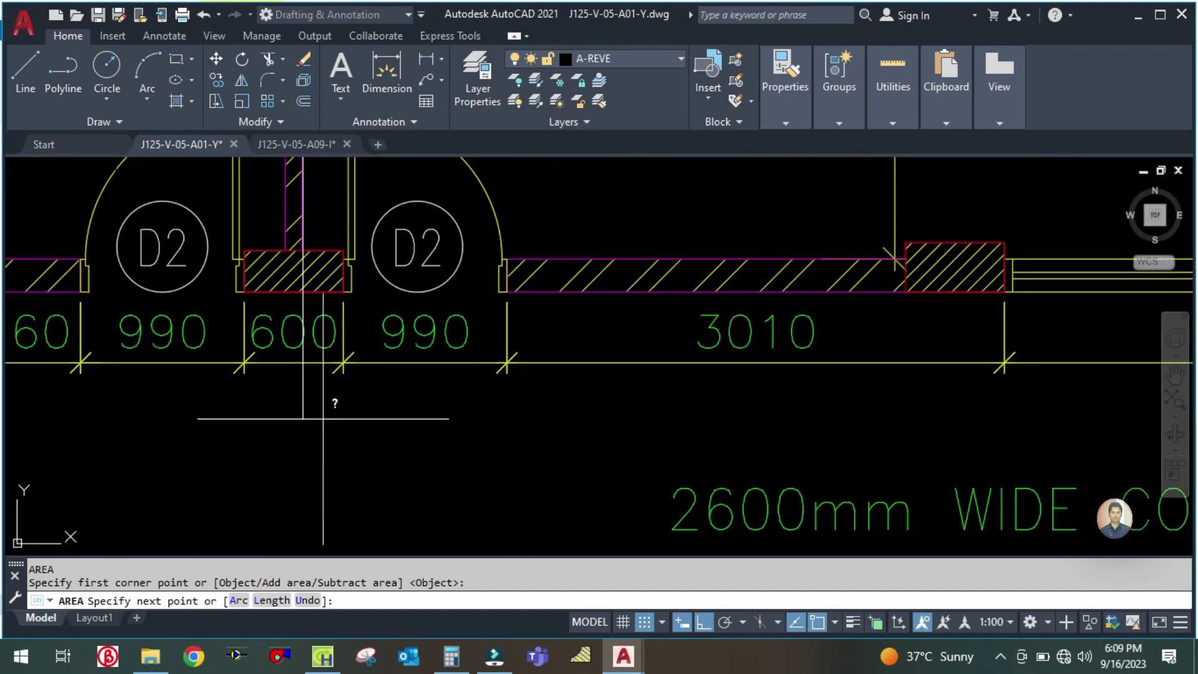
{"action": "scroll", "coordinate": [299, 357], "scroll_direction": "down", "scroll_amount": 4}
{"action": "scroll", "coordinate": [298, 312], "scroll_direction": "up", "scroll_amount": 5}
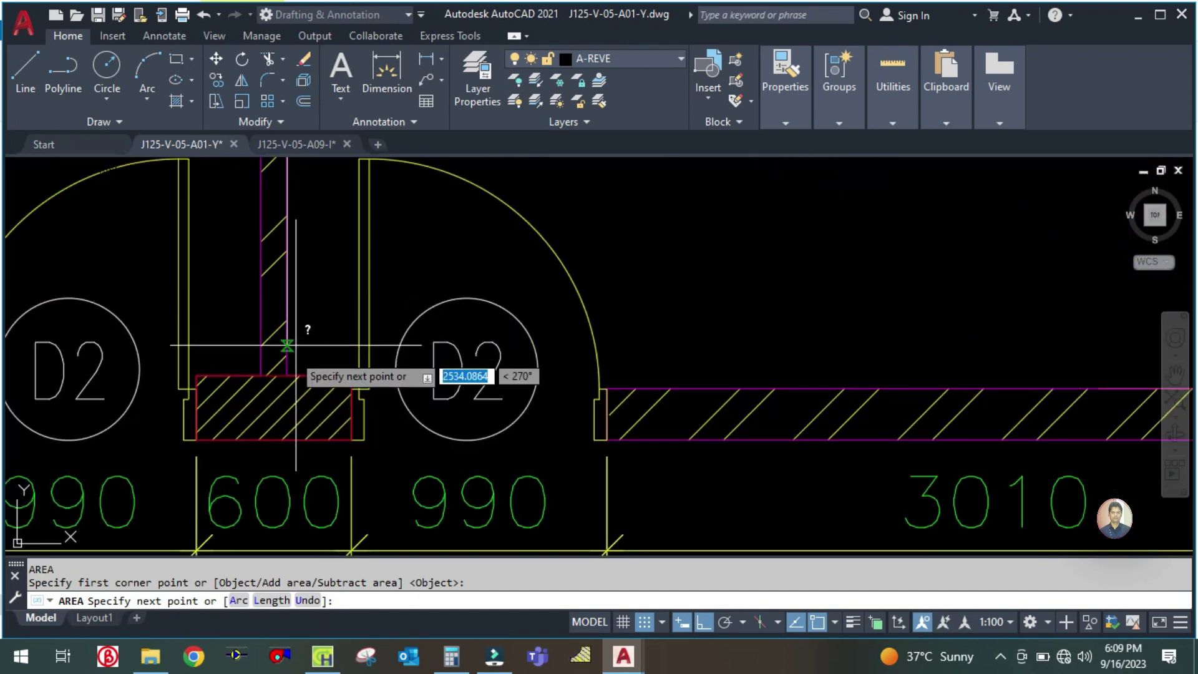
{"action": "left_click", "coordinate": [287, 380]}
Step: Extend the area boundary along the corridor wall, past window W02, to the inner corner at the Filing partition
{"action": "scroll", "coordinate": [287, 379], "scroll_direction": "down", "scroll_amount": 4}
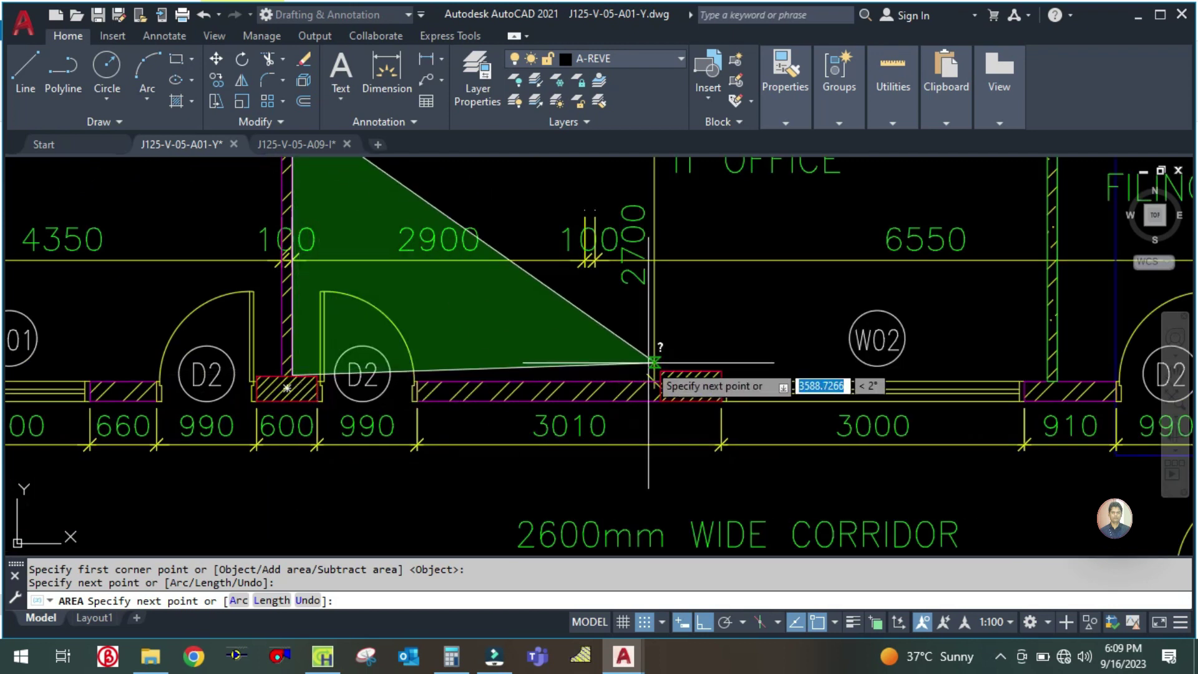
{"action": "scroll", "coordinate": [686, 393], "scroll_direction": "up", "scroll_amount": 4}
{"action": "scroll", "coordinate": [516, 369], "scroll_direction": "up", "scroll_amount": 3}
{"action": "scroll", "coordinate": [516, 369], "scroll_direction": "down", "scroll_amount": 5}
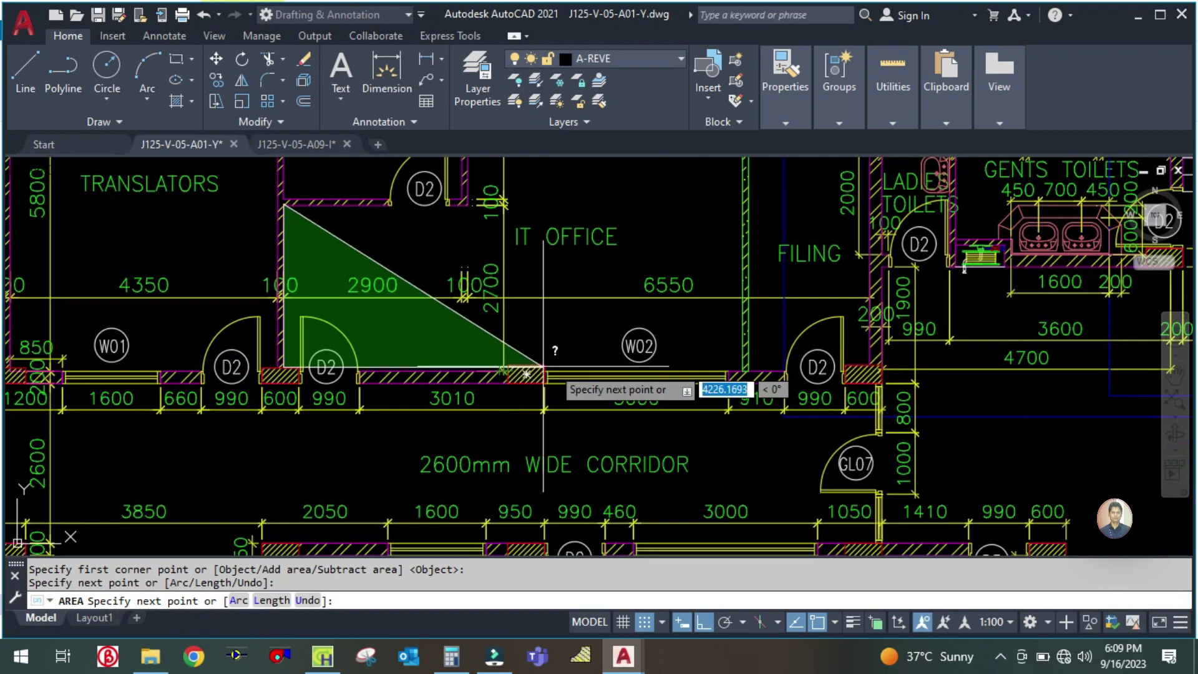
{"action": "scroll", "coordinate": [681, 357], "scroll_direction": "up", "scroll_amount": 3}
{"action": "scroll", "coordinate": [680, 357], "scroll_direction": "up", "scroll_amount": 5}
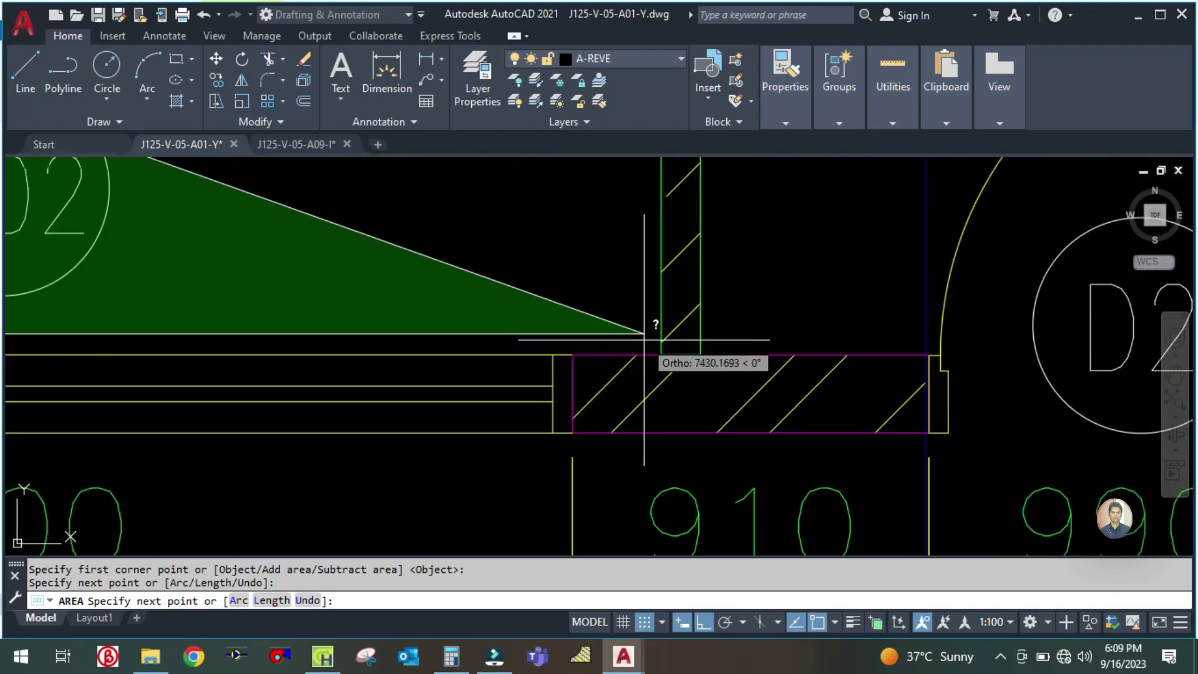
{"action": "left_click", "coordinate": [699, 397]}
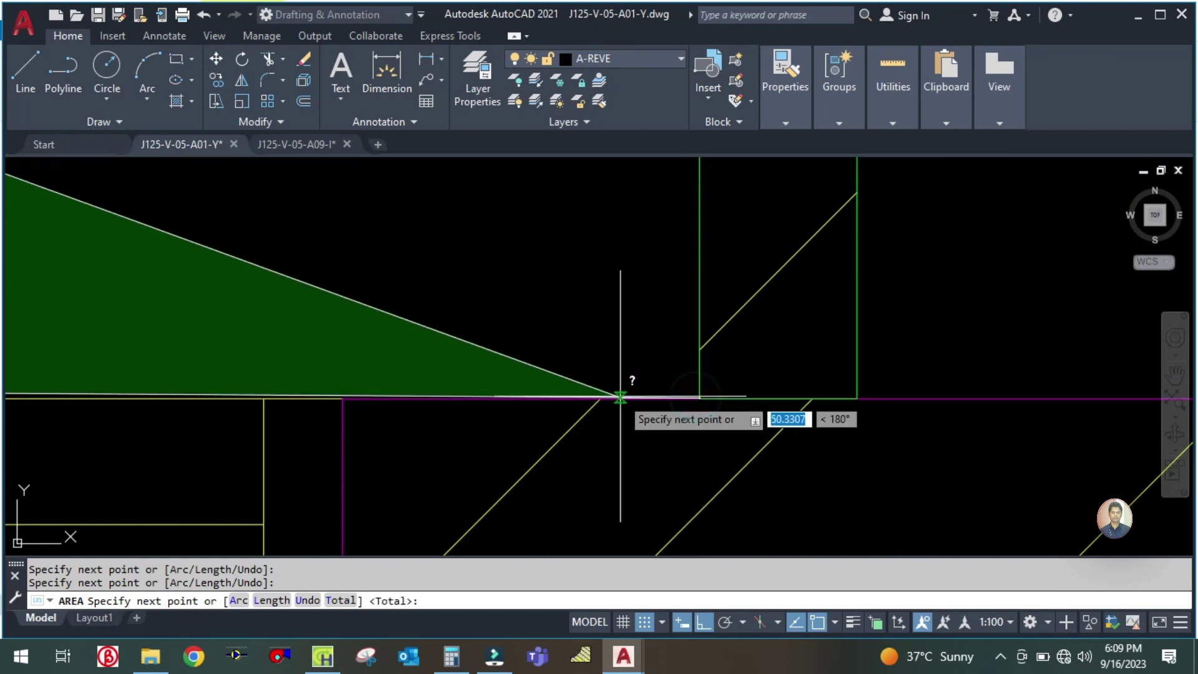
Step: Extend the area boundary along the Filing partition to the exterior wall, and along that wall to the Server Room partition corner
{"action": "scroll", "coordinate": [631, 380], "scroll_direction": "down", "scroll_amount": 5}
{"action": "scroll", "coordinate": [628, 329], "scroll_direction": "up", "scroll_amount": 5}
{"action": "scroll", "coordinate": [616, 254], "scroll_direction": "down", "scroll_amount": 3}
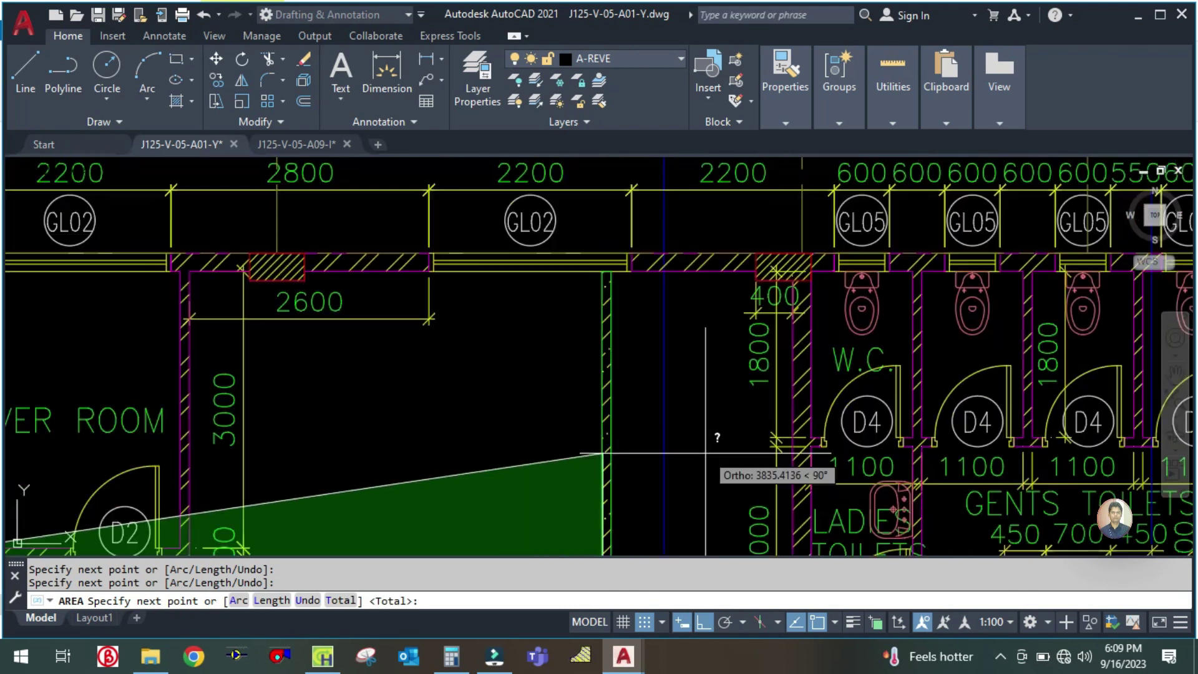
{"action": "scroll", "coordinate": [695, 297], "scroll_direction": "up", "scroll_amount": 4}
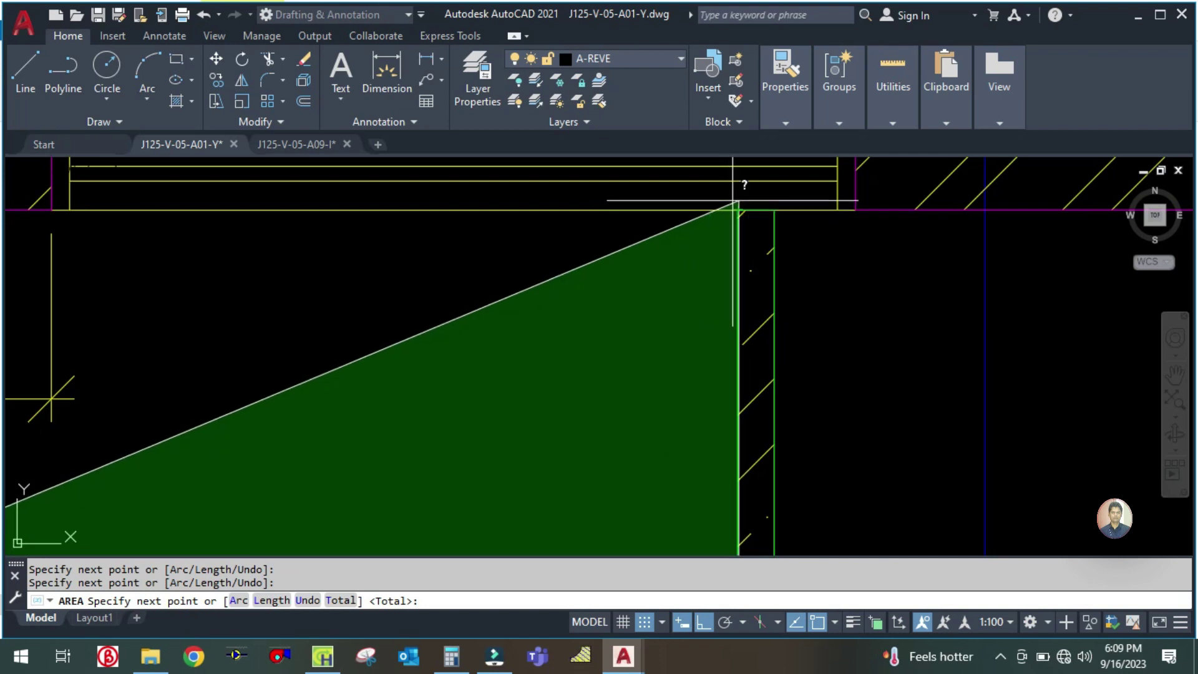
{"action": "left_click", "coordinate": [736, 212]}
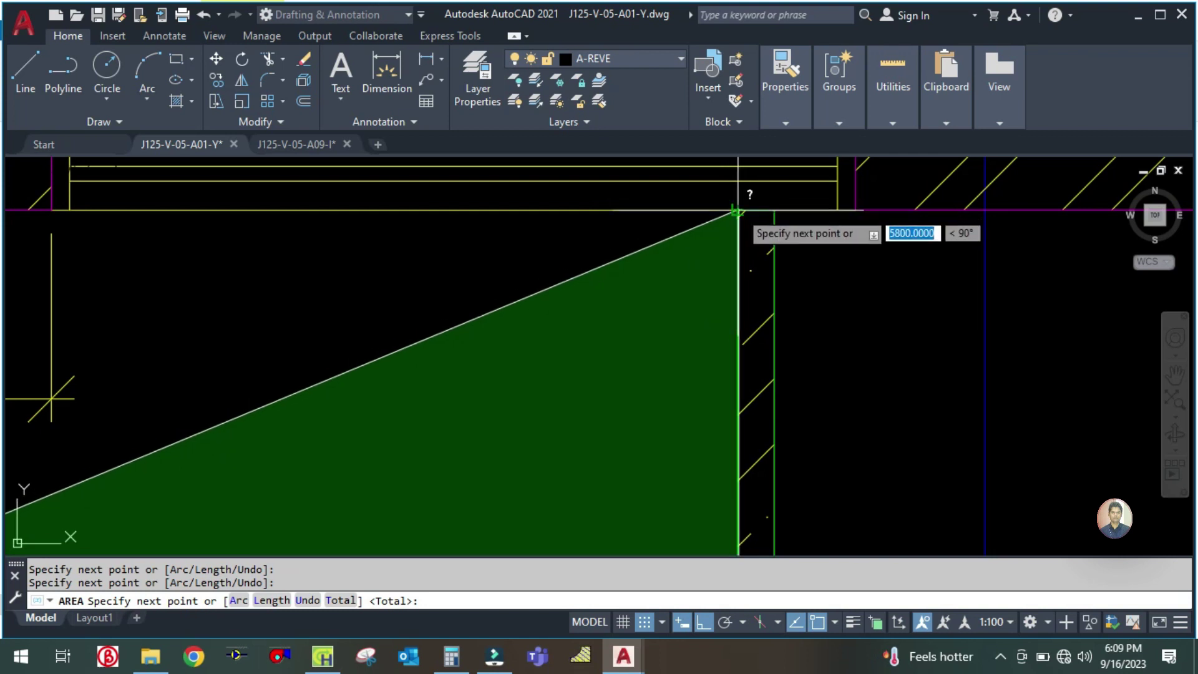
{"action": "scroll", "coordinate": [737, 212], "scroll_direction": "down", "scroll_amount": 3}
{"action": "scroll", "coordinate": [262, 265], "scroll_direction": "up", "scroll_amount": 4}
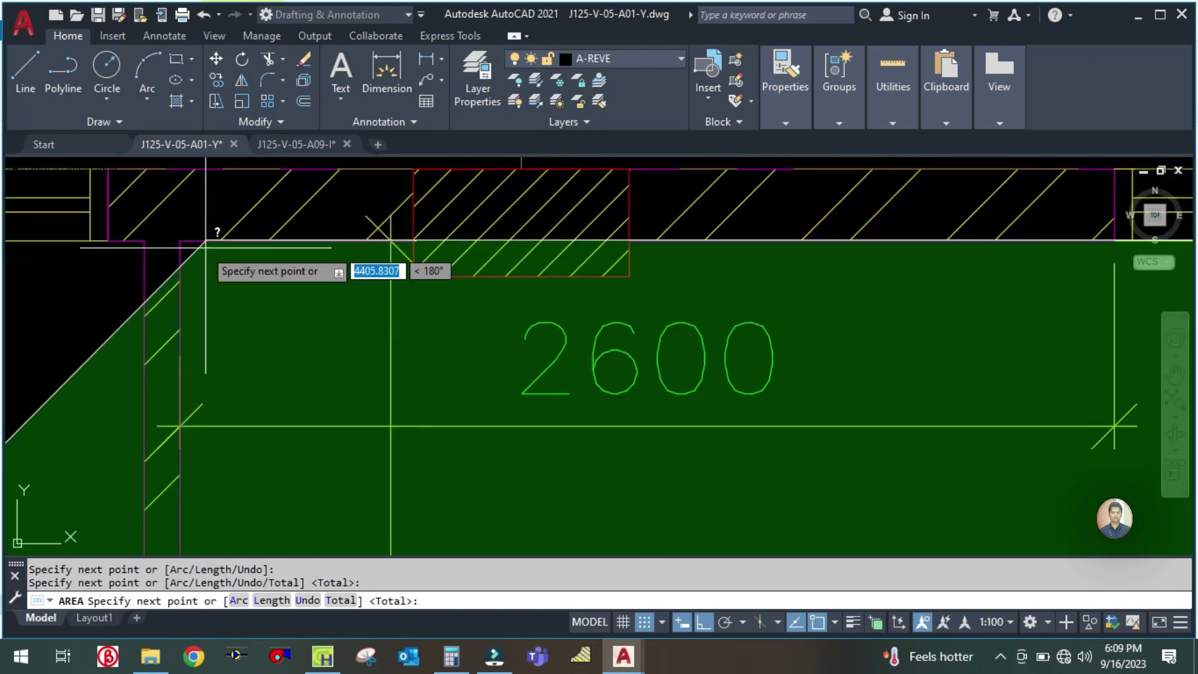
{"action": "left_click", "coordinate": [180, 239]}
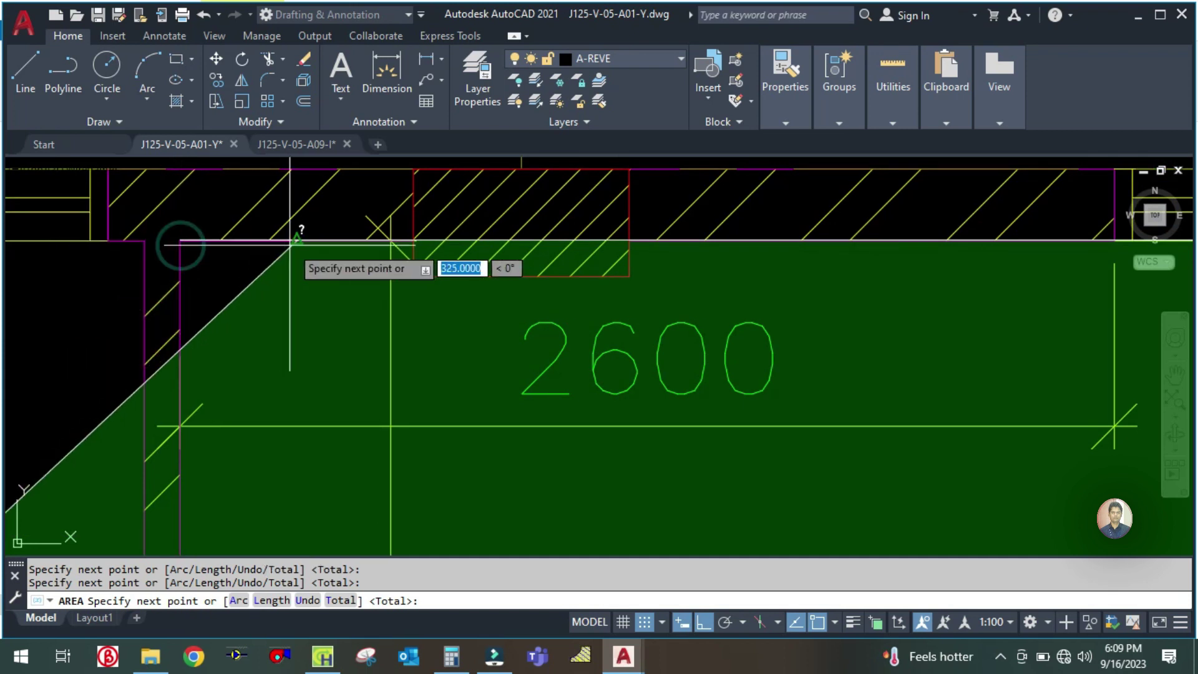
Step: Extend the area boundary down the Server Room partition to its outer corner and complete the IT Office area measurement
{"action": "scroll", "coordinate": [327, 418], "scroll_direction": "down", "scroll_amount": 5}
{"action": "scroll", "coordinate": [325, 424], "scroll_direction": "up", "scroll_amount": 5}
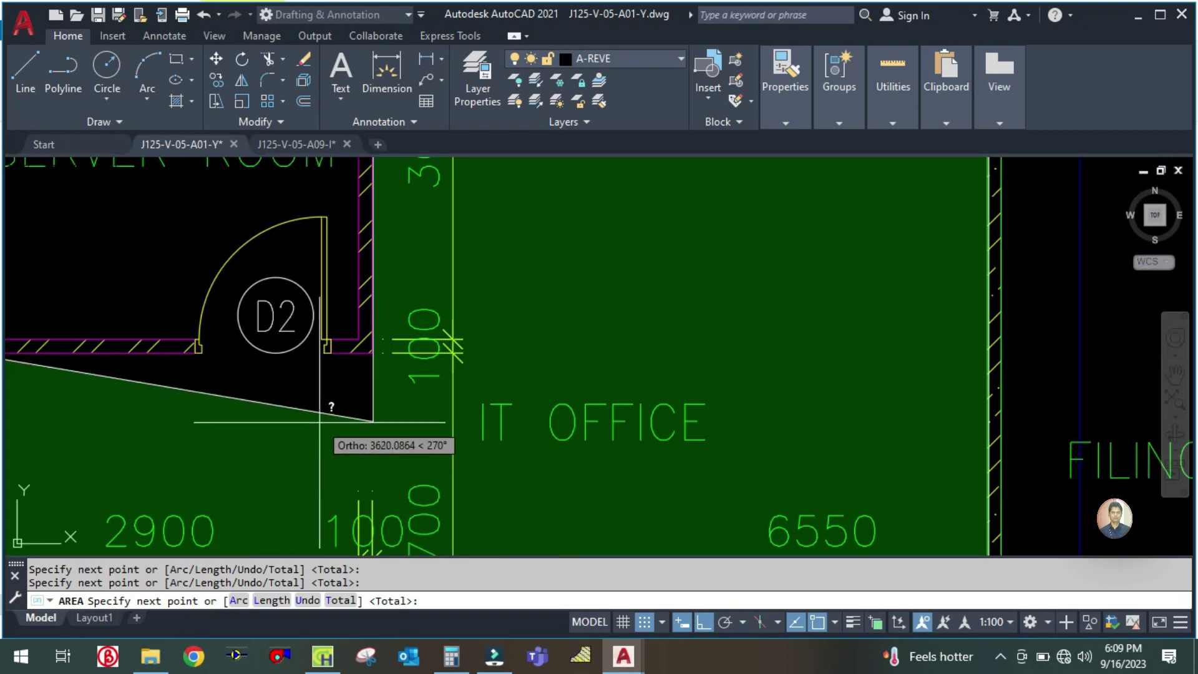
{"action": "scroll", "coordinate": [437, 362], "scroll_direction": "up", "scroll_amount": 2}
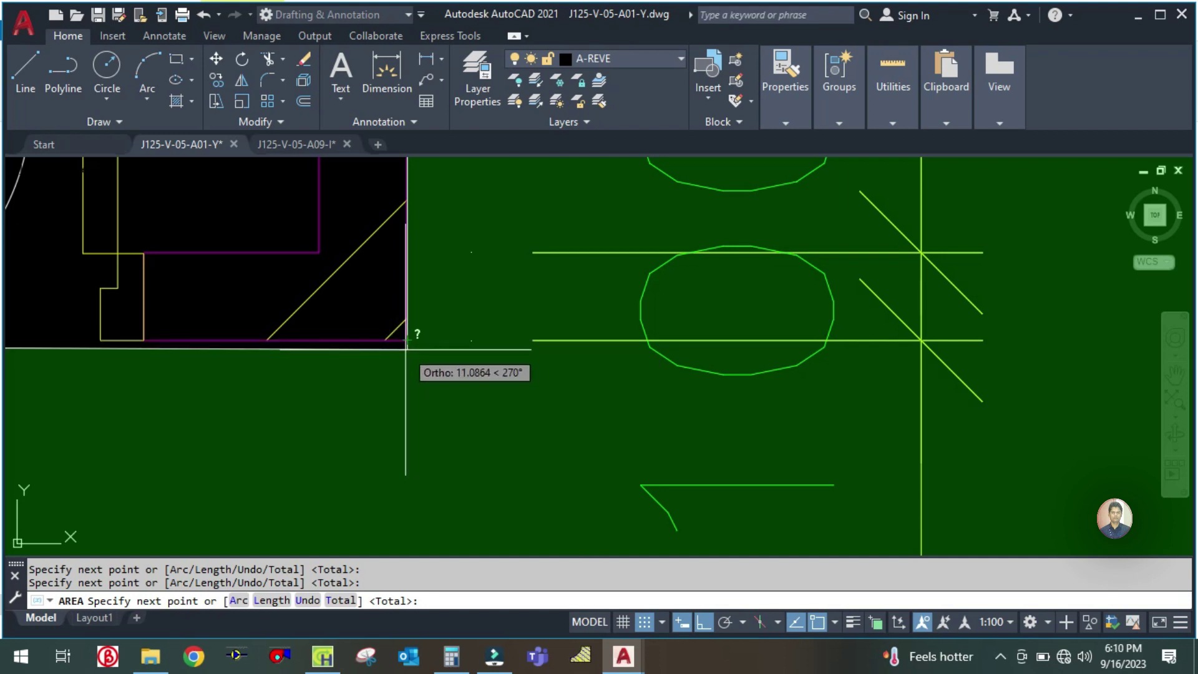
{"action": "key", "text": "Return"}
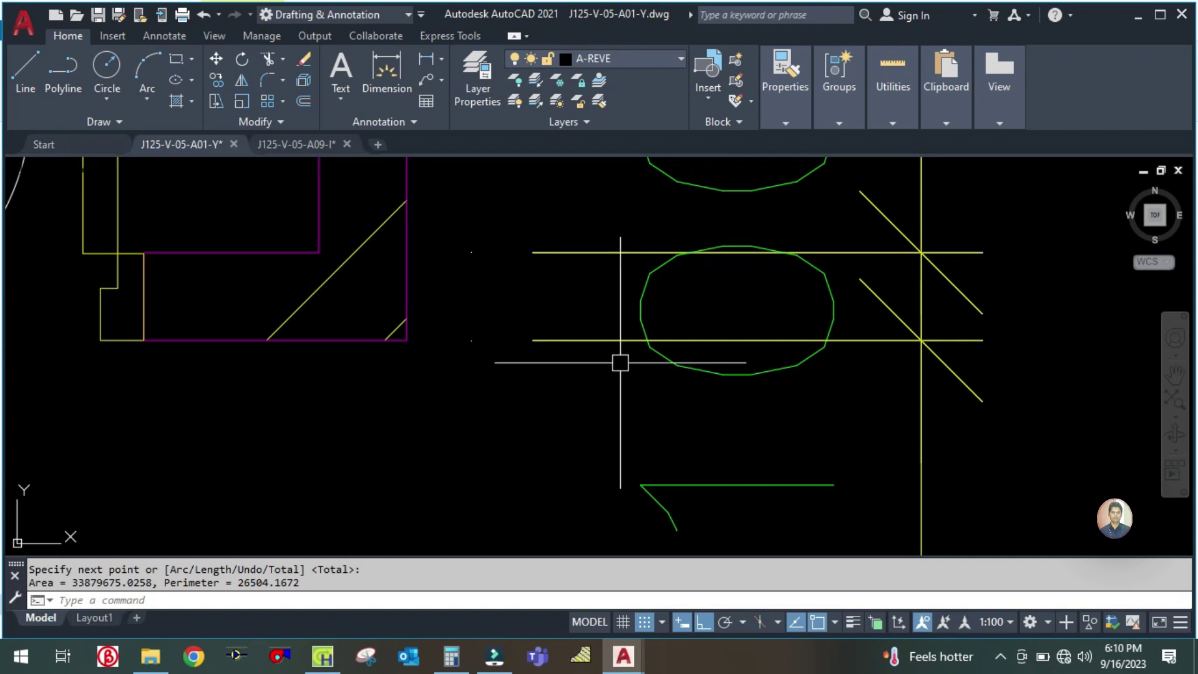
{"action": "scroll", "coordinate": [620, 358], "scroll_direction": "down", "scroll_amount": 5}
{"action": "scroll", "coordinate": [599, 356], "scroll_direction": "down", "scroll_amount": 10}
{"action": "scroll", "coordinate": [599, 356], "scroll_direction": "up", "scroll_amount": 12}
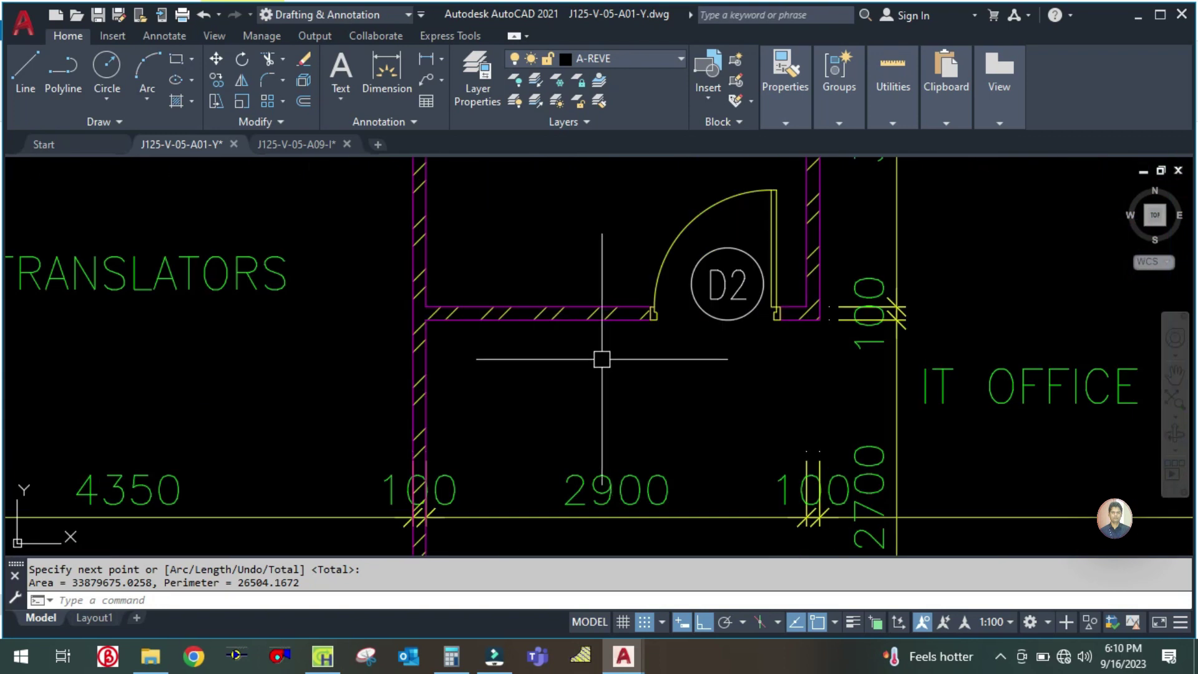
{"action": "key", "text": "Escape"}
{"action": "key", "text": "Escape"}
{"action": "scroll", "coordinate": [526, 357], "scroll_direction": "down", "scroll_amount": 8}
{"action": "scroll", "coordinate": [549, 375], "scroll_direction": "up", "scroll_amount": 6}
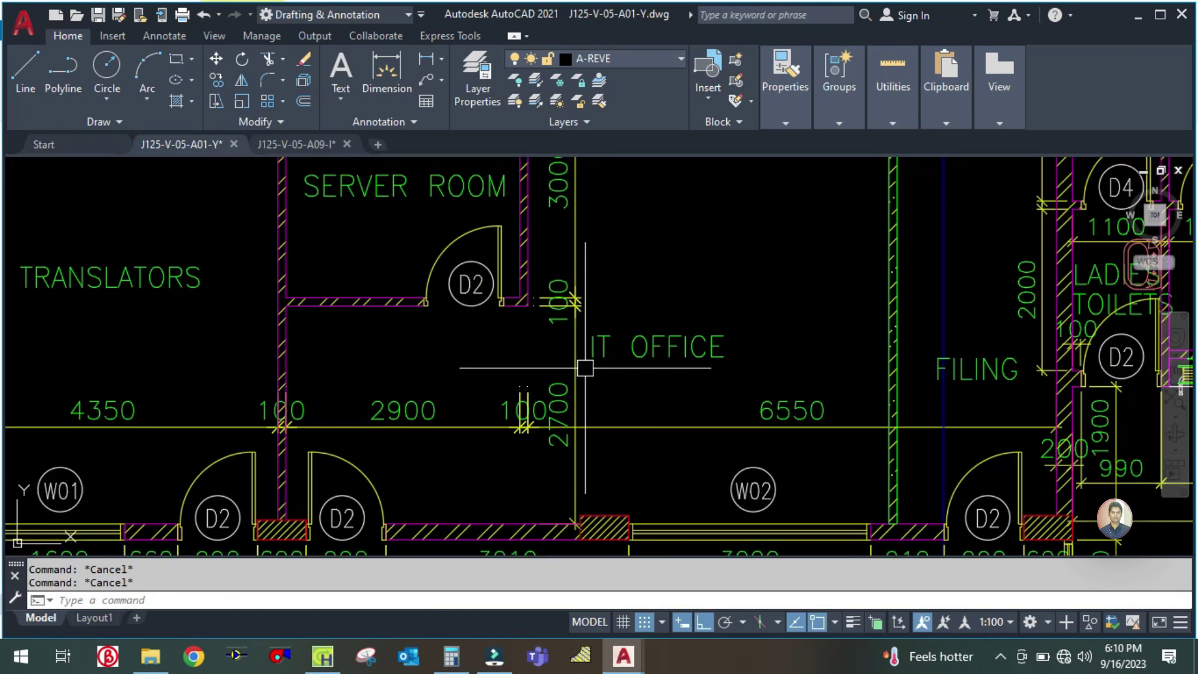
Step: Switch back to HAP and set the GF-IT OFFICE floor area to 33.8 m²
{"action": "left_click", "coordinate": [331, 659]}
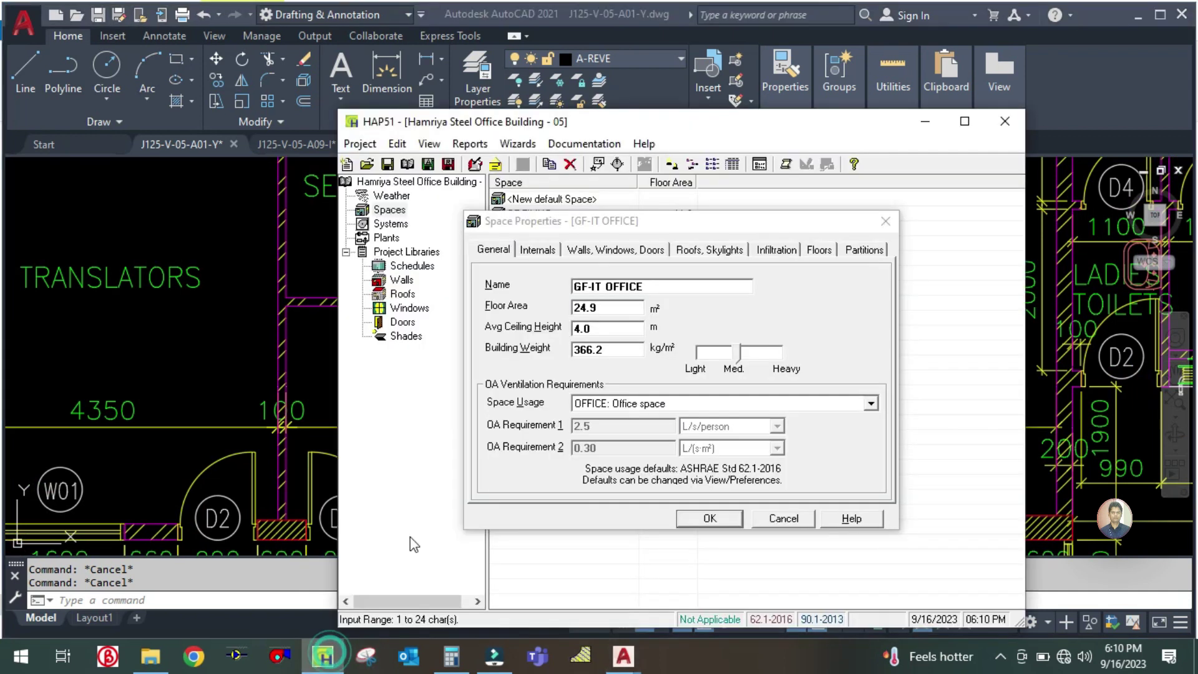
{"action": "double_click", "coordinate": [605, 308]}
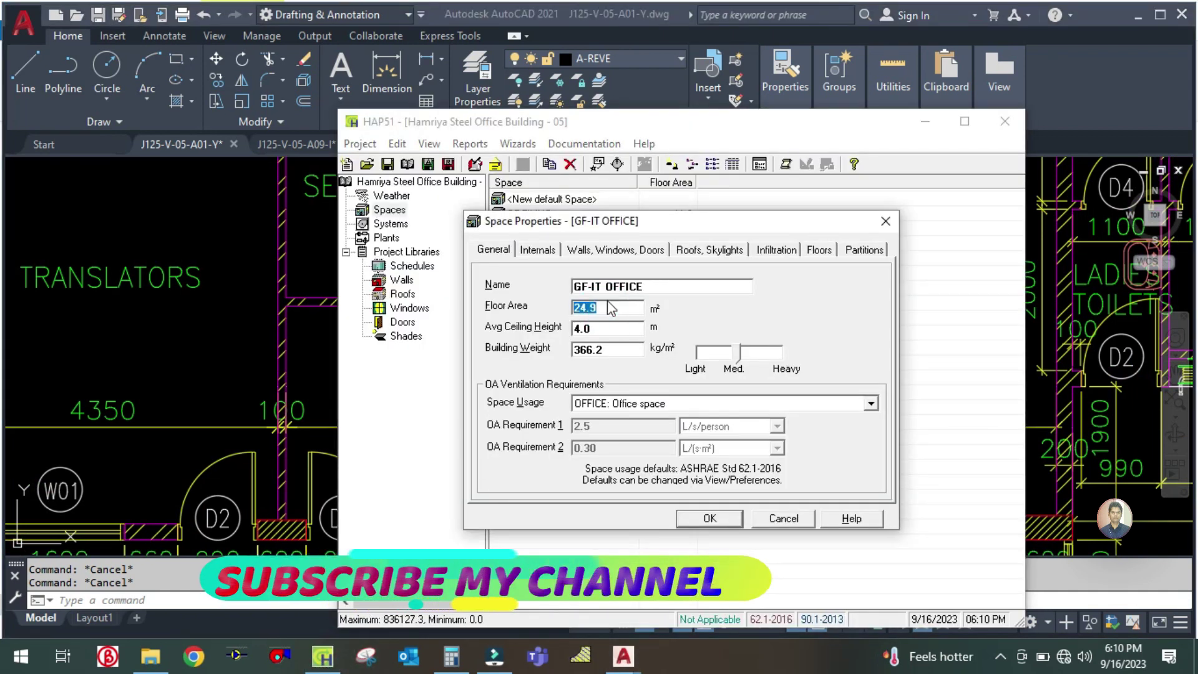
{"action": "type", "text": "33.8"}
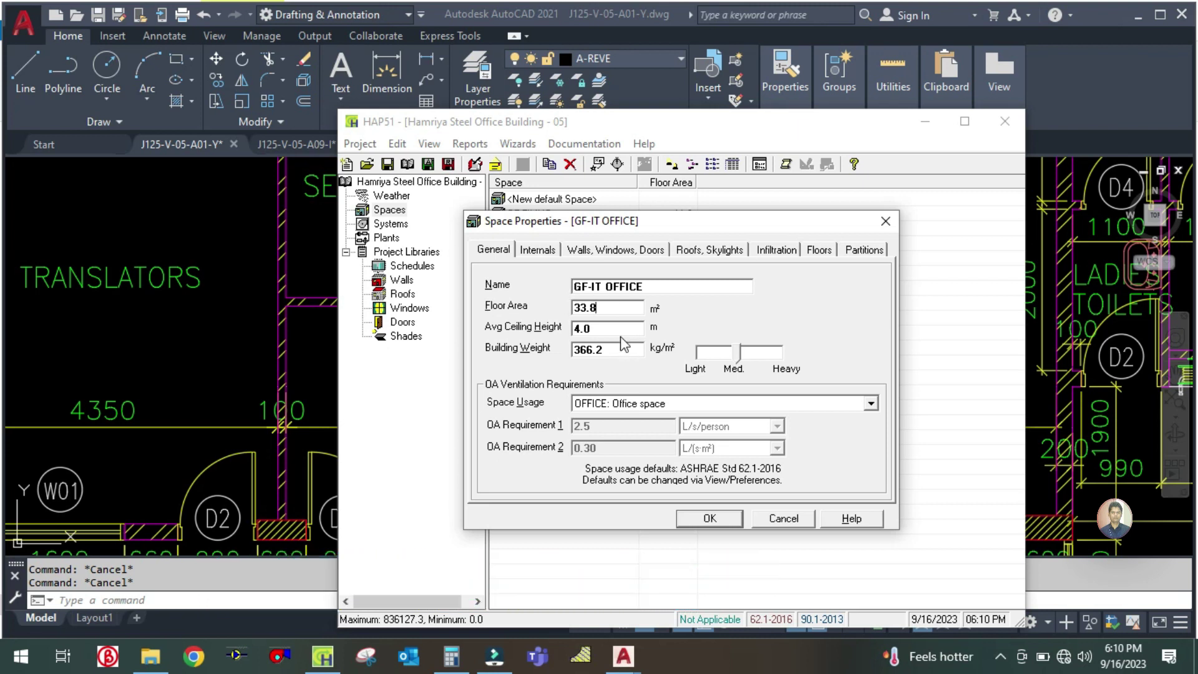
Step: Check the IT Office seating in the J125-V-05-A09-I furniture layout, and set the space's occupancy to 4 people in HAP
{"action": "left_click", "coordinate": [532, 250]}
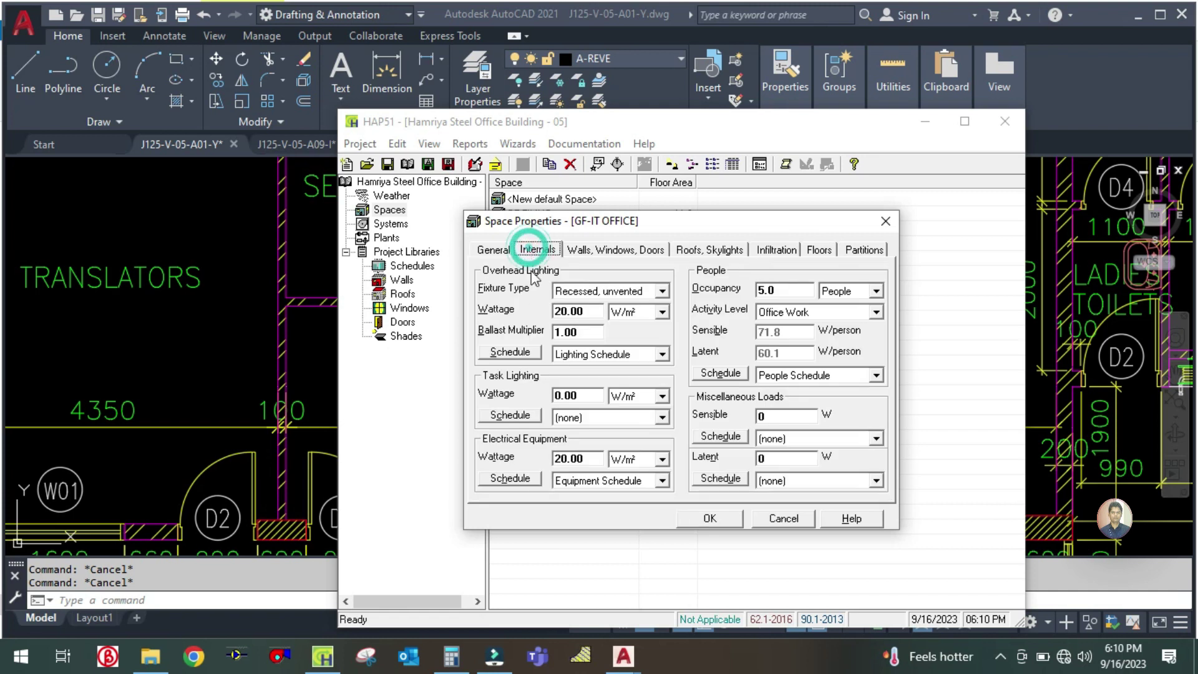
{"action": "left_click", "coordinate": [290, 381]}
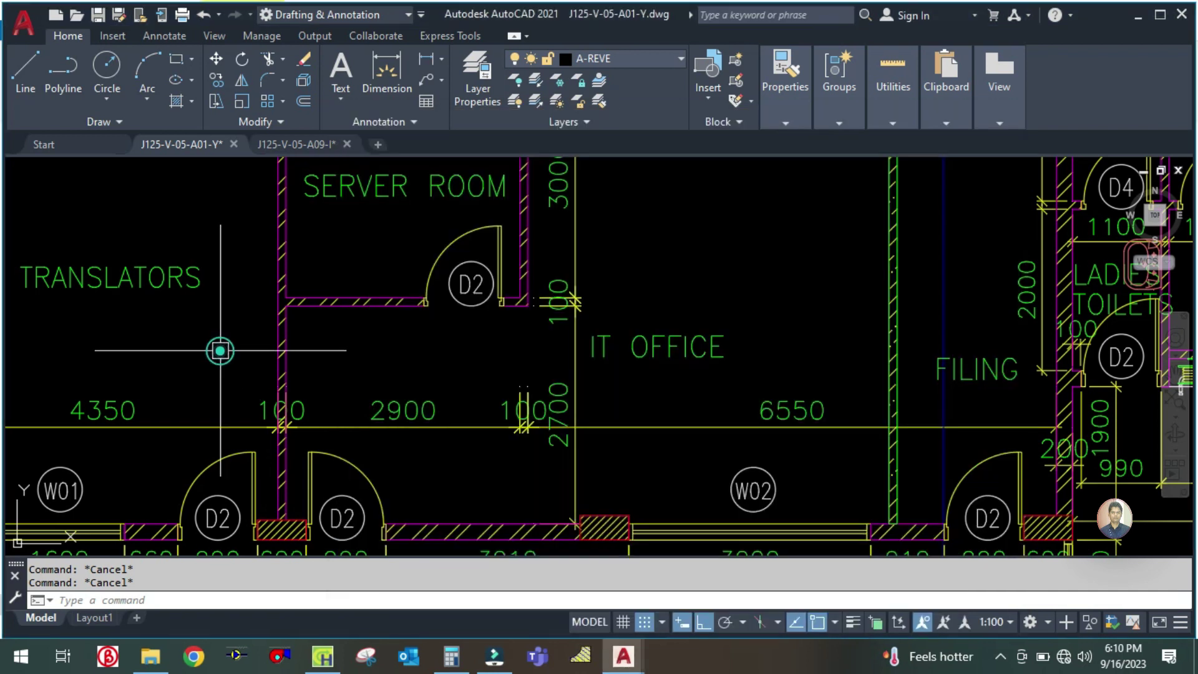
{"action": "left_click", "coordinate": [300, 145]}
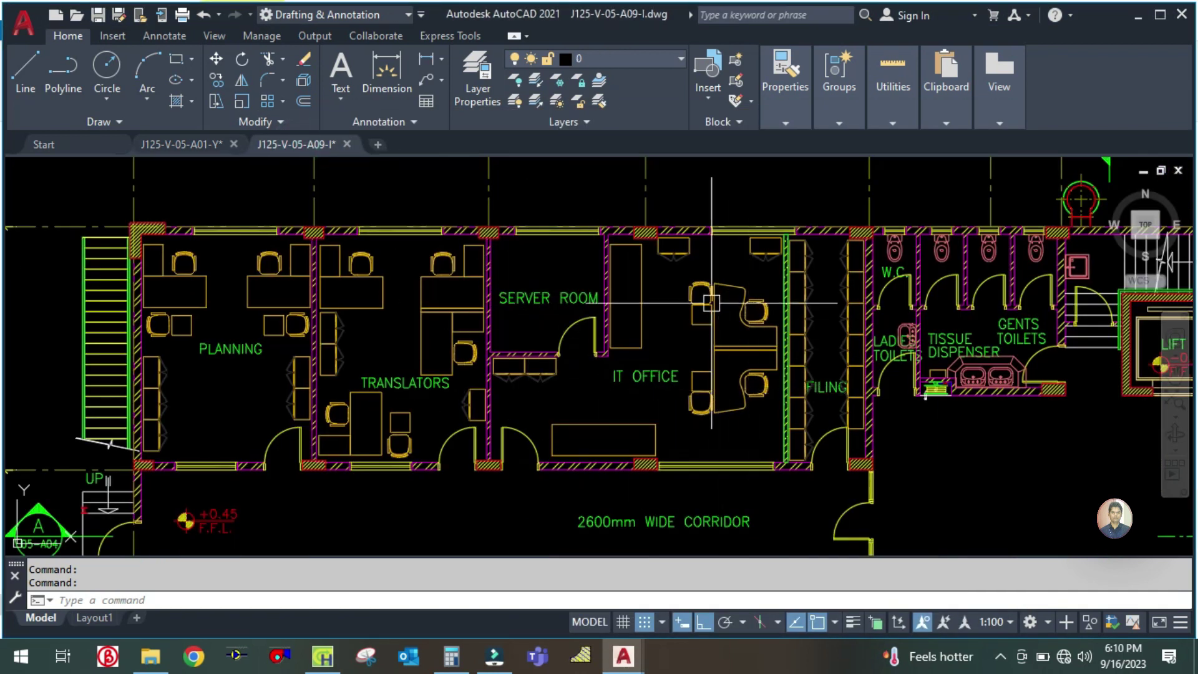
{"action": "scroll", "coordinate": [652, 321], "scroll_direction": "up", "scroll_amount": 2}
{"action": "left_click_drag", "start_coordinate": [646, 327], "coordinate": [609, 331]}
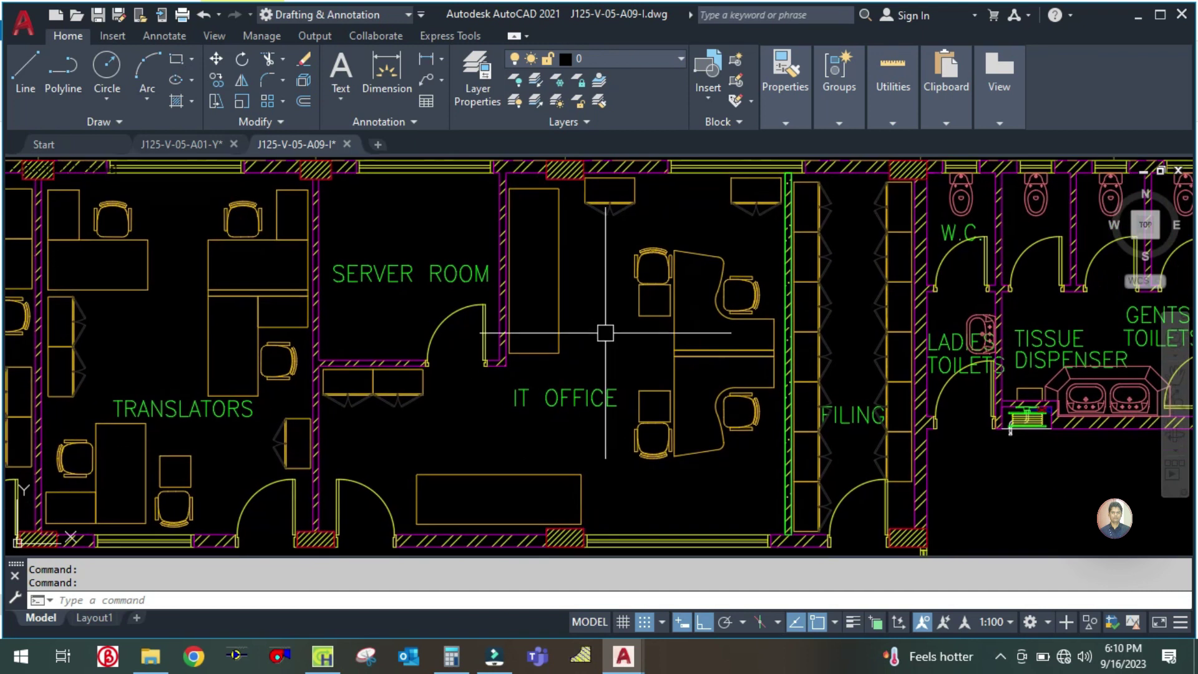
{"action": "left_click", "coordinate": [323, 656]}
{"action": "left_click", "coordinate": [785, 291]}
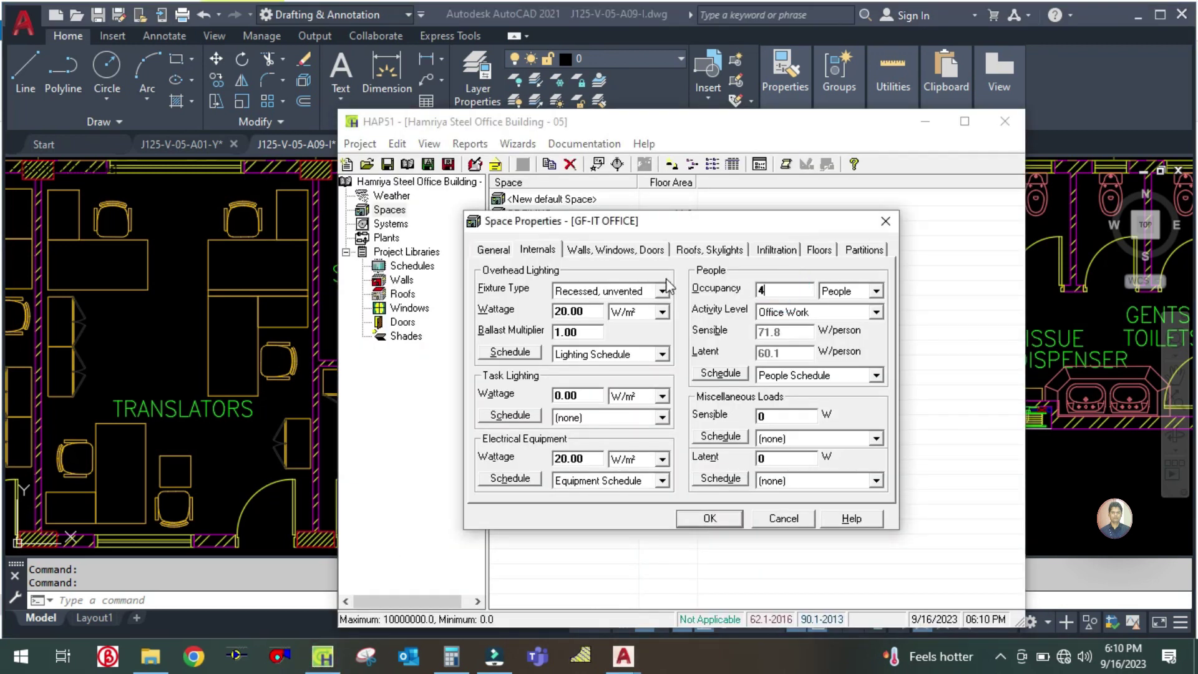
Step: Review the space's wall and window exposure settings against the IT Office's exterior wall and window in the AutoCAD furniture layout
{"action": "left_click", "coordinate": [596, 249]}
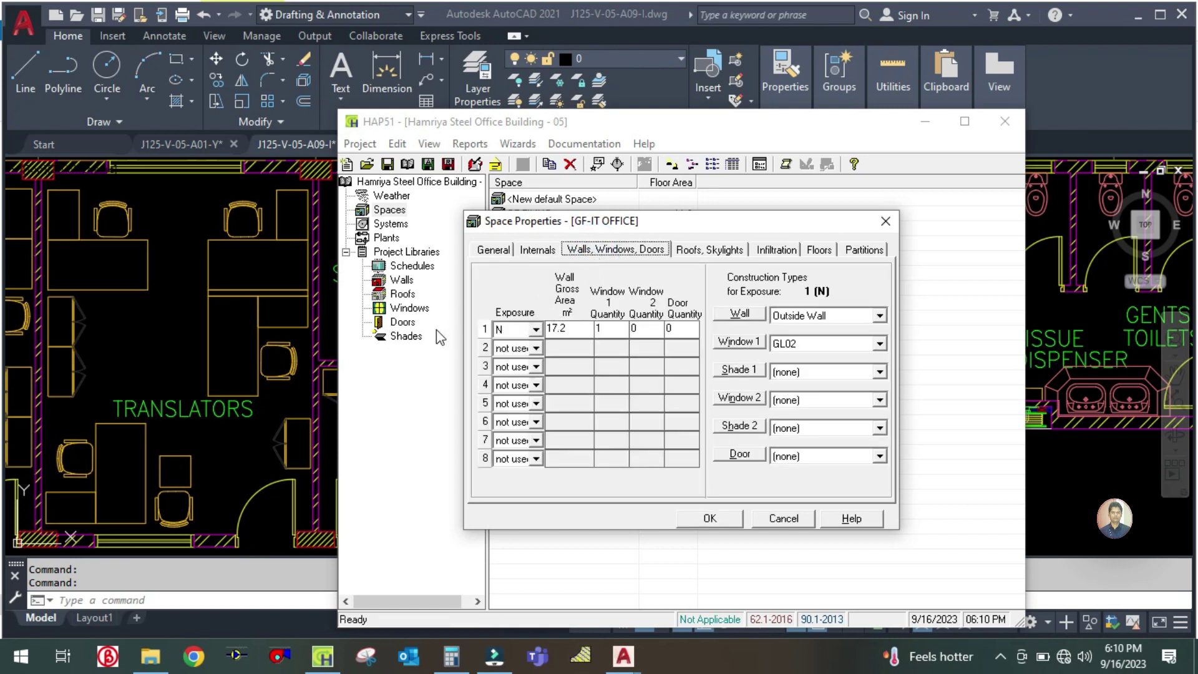
{"action": "left_click", "coordinate": [266, 328]}
{"action": "scroll", "coordinate": [562, 349], "scroll_direction": "down", "scroll_amount": 2}
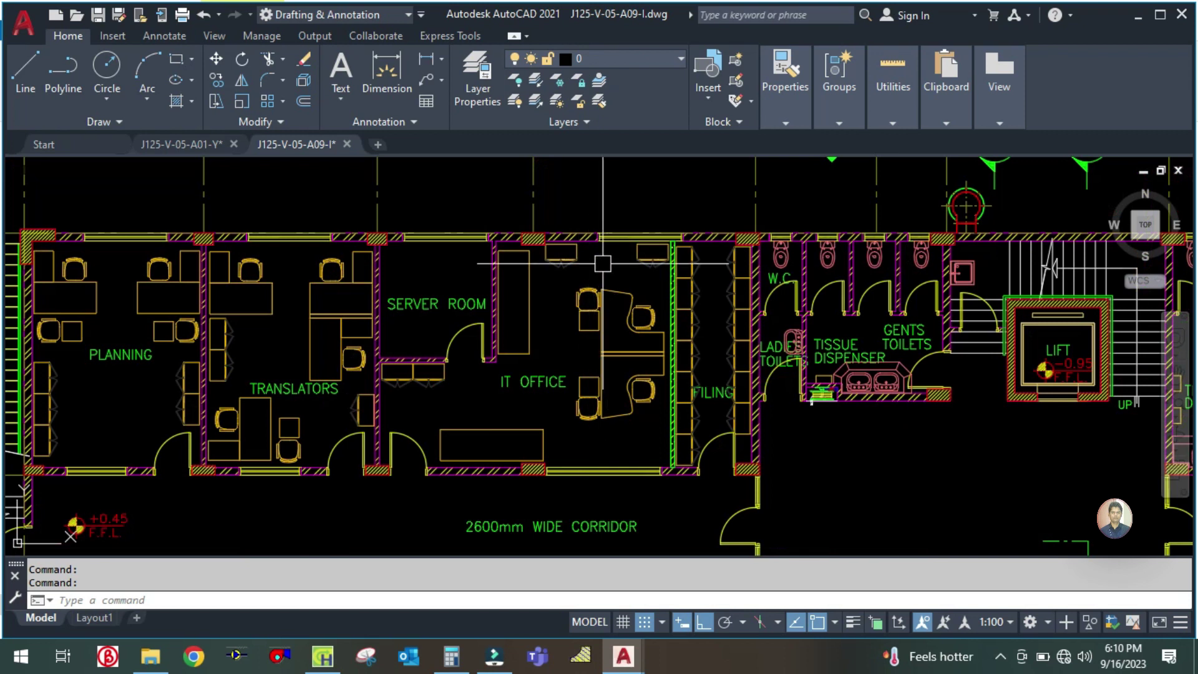
{"action": "scroll", "coordinate": [598, 275], "scroll_direction": "up", "scroll_amount": 2}
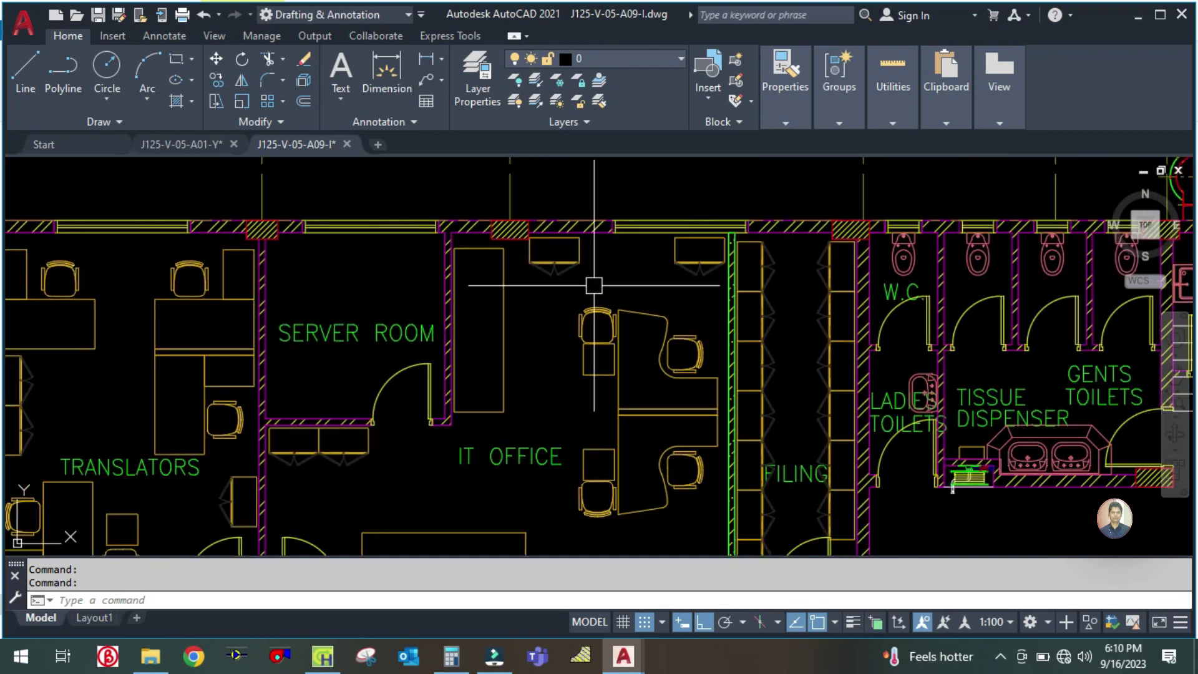
{"action": "left_click_drag", "start_coordinate": [594, 285], "coordinate": [561, 306]}
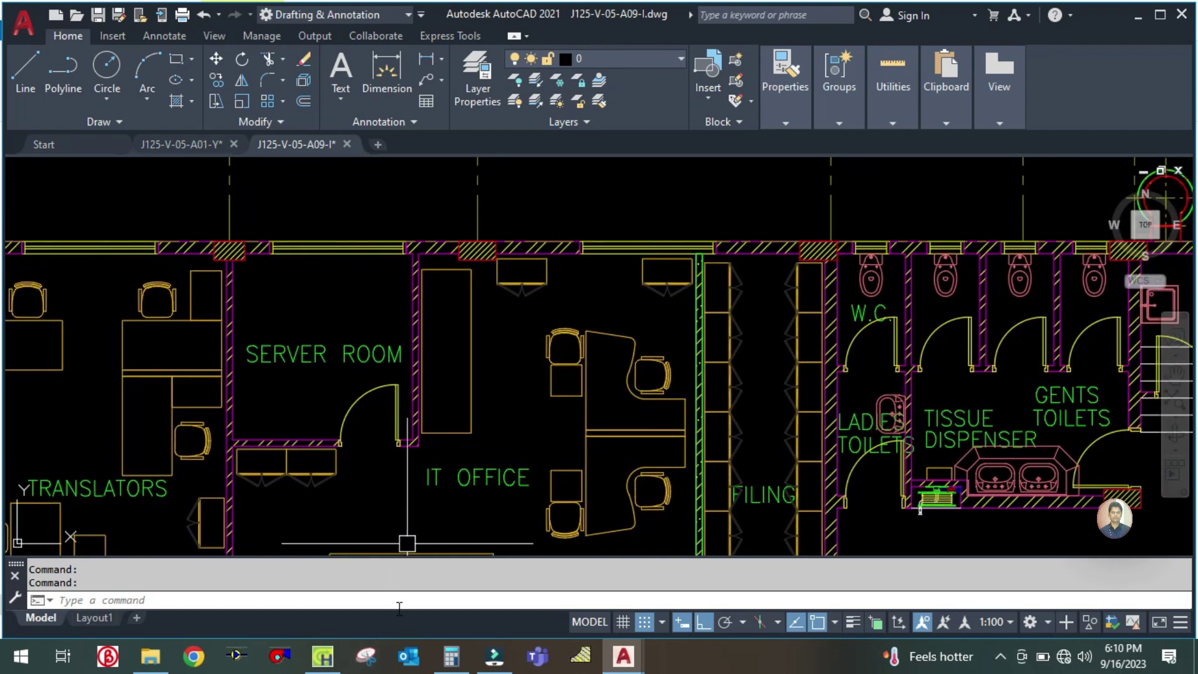
{"action": "left_click", "coordinate": [323, 656]}
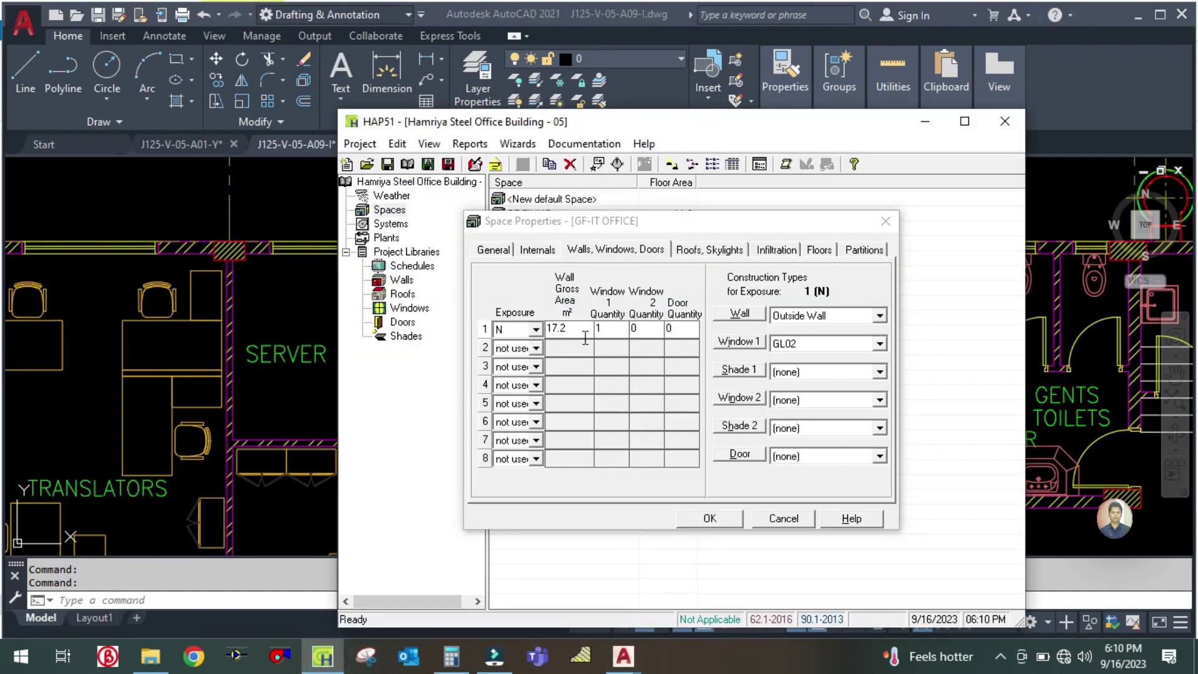
Step: Measure the IT Office's exterior wall length in the AutoCAD furniture layout, from the Server Room partition to the Filing partition
{"action": "left_click", "coordinate": [279, 374]}
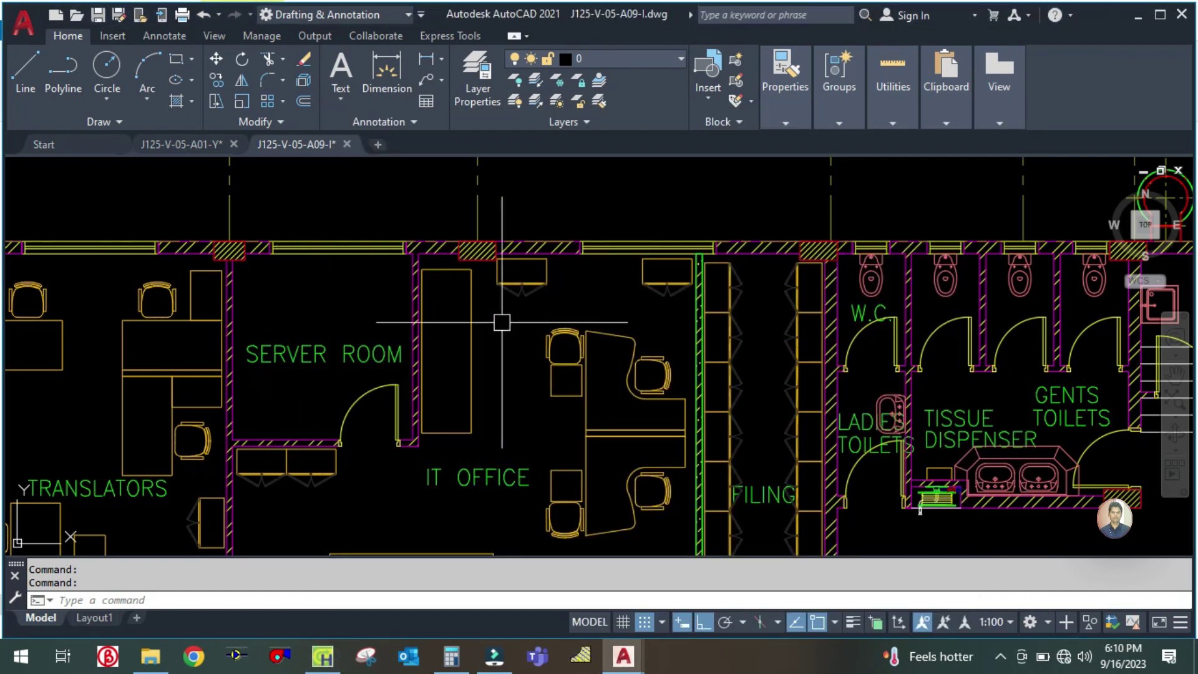
{"action": "scroll", "coordinate": [500, 321], "scroll_direction": "down", "scroll_amount": 2}
{"action": "scroll", "coordinate": [506, 328], "scroll_direction": "up", "scroll_amount": 2}
{"action": "type", "text": "DLI"}
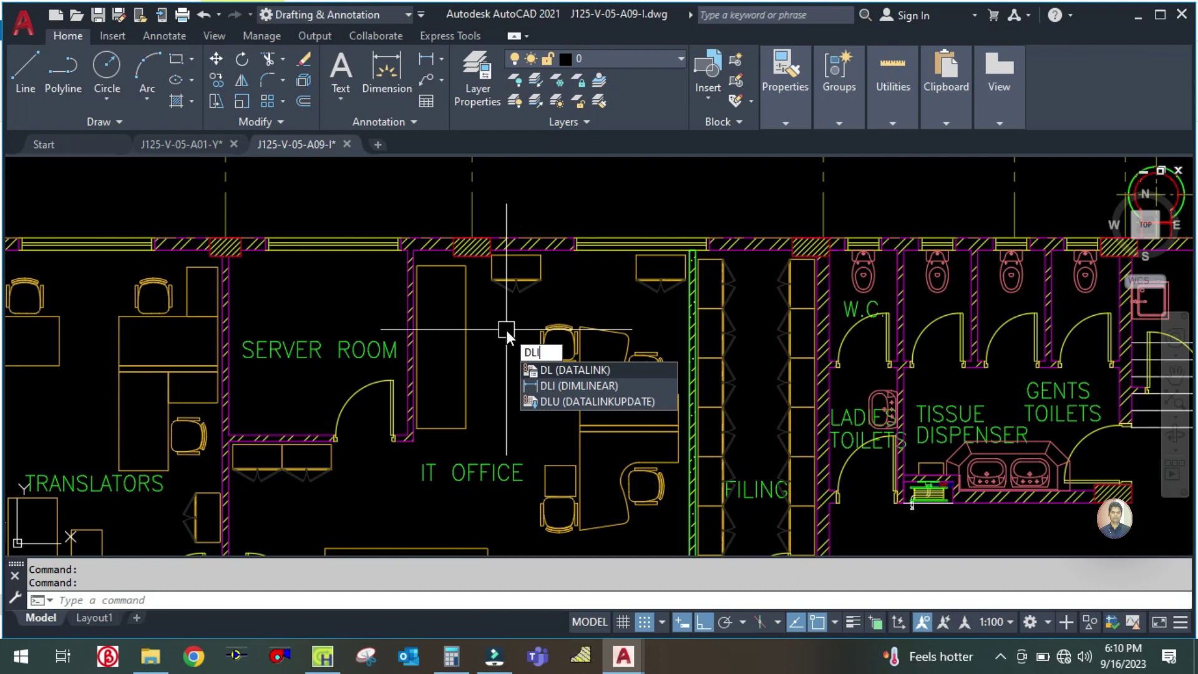
{"action": "key", "text": "Return"}
{"action": "scroll", "coordinate": [418, 257], "scroll_direction": "up", "scroll_amount": 6}
{"action": "left_click", "coordinate": [404, 265]}
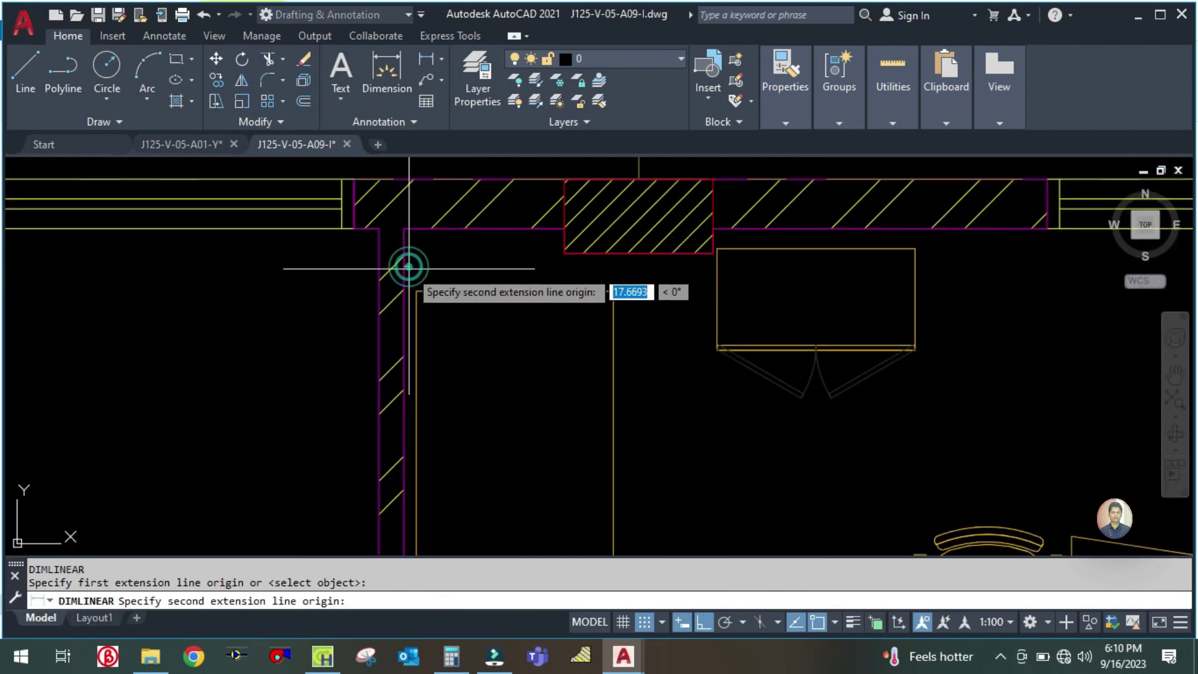
{"action": "scroll", "coordinate": [406, 267], "scroll_direction": "down", "scroll_amount": 4}
{"action": "scroll", "coordinate": [841, 273], "scroll_direction": "up", "scroll_amount": 4}
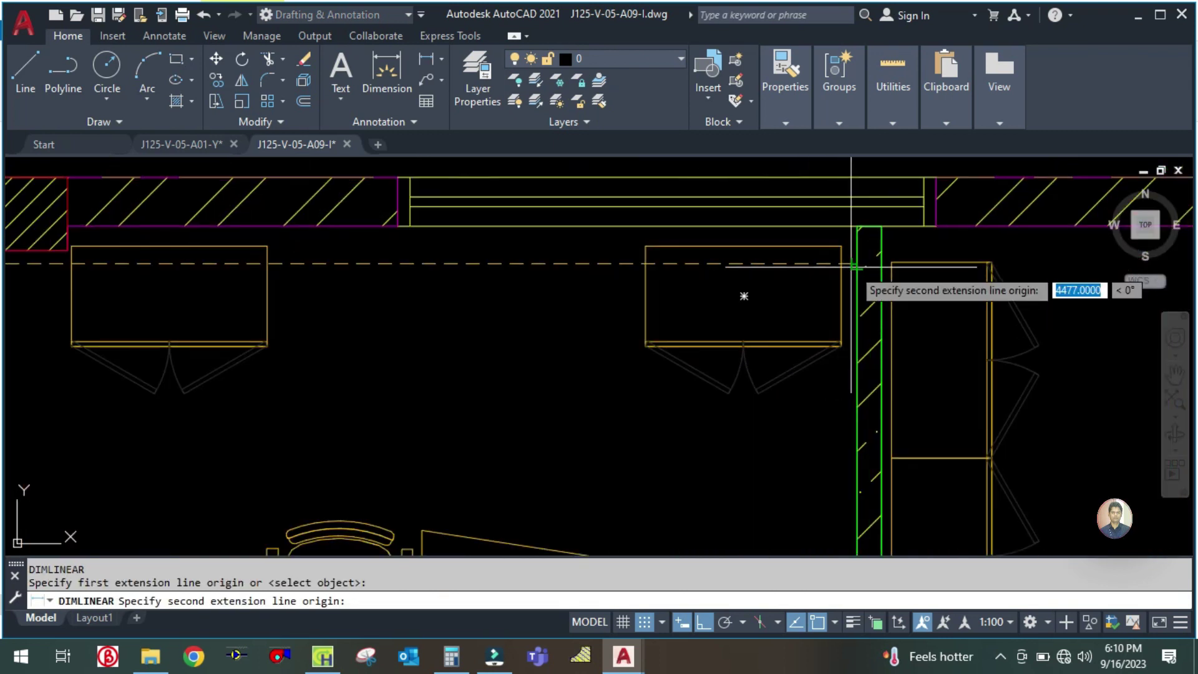
{"action": "left_click", "coordinate": [839, 273]}
{"action": "scroll", "coordinate": [848, 270], "scroll_direction": "down", "scroll_amount": 3}
{"action": "key", "text": "Escape"}
{"action": "scroll", "coordinate": [571, 319], "scroll_direction": "down", "scroll_amount": 3}
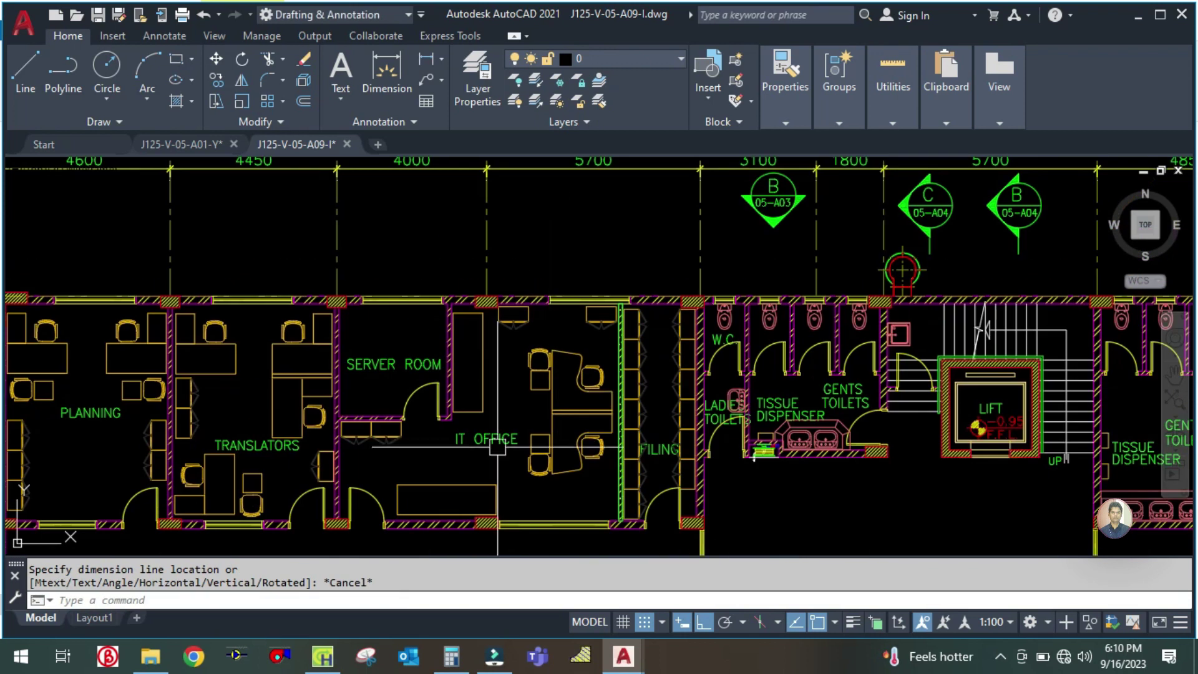
Step: Calculate the wall area as 4.4 × 4 in Calculator, and set the IT Office's north wall gross area to 17.6 m² in HAP
{"action": "left_click", "coordinate": [451, 656]}
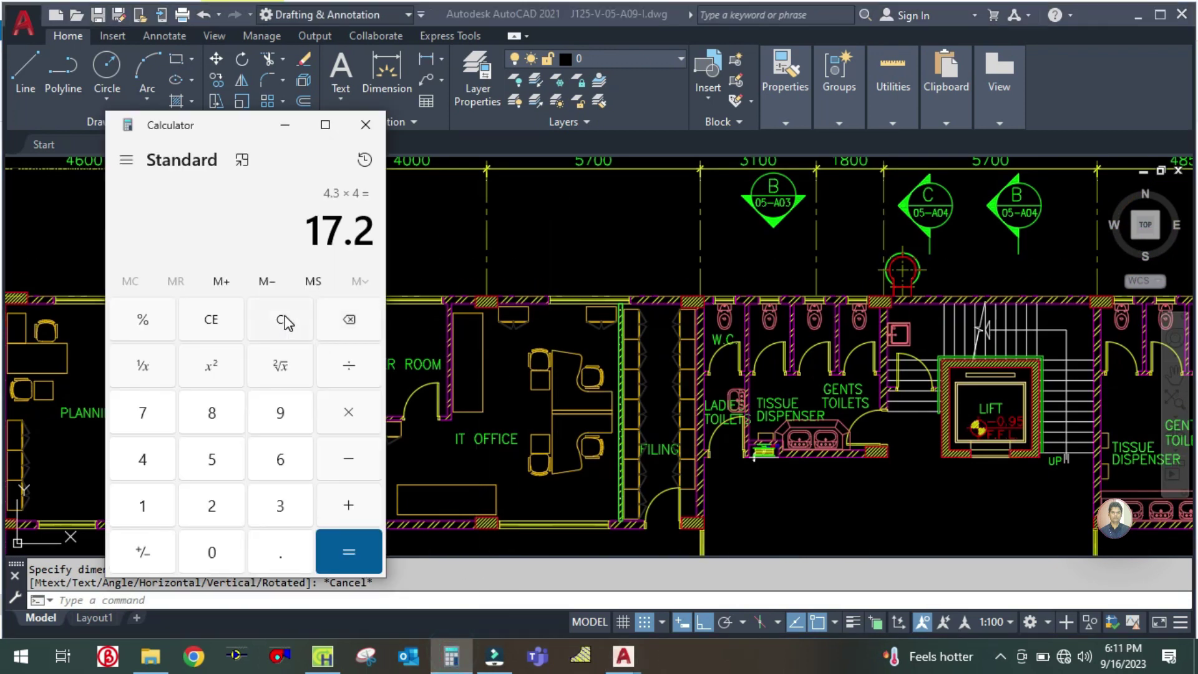
{"action": "type", "text": "4.4"}
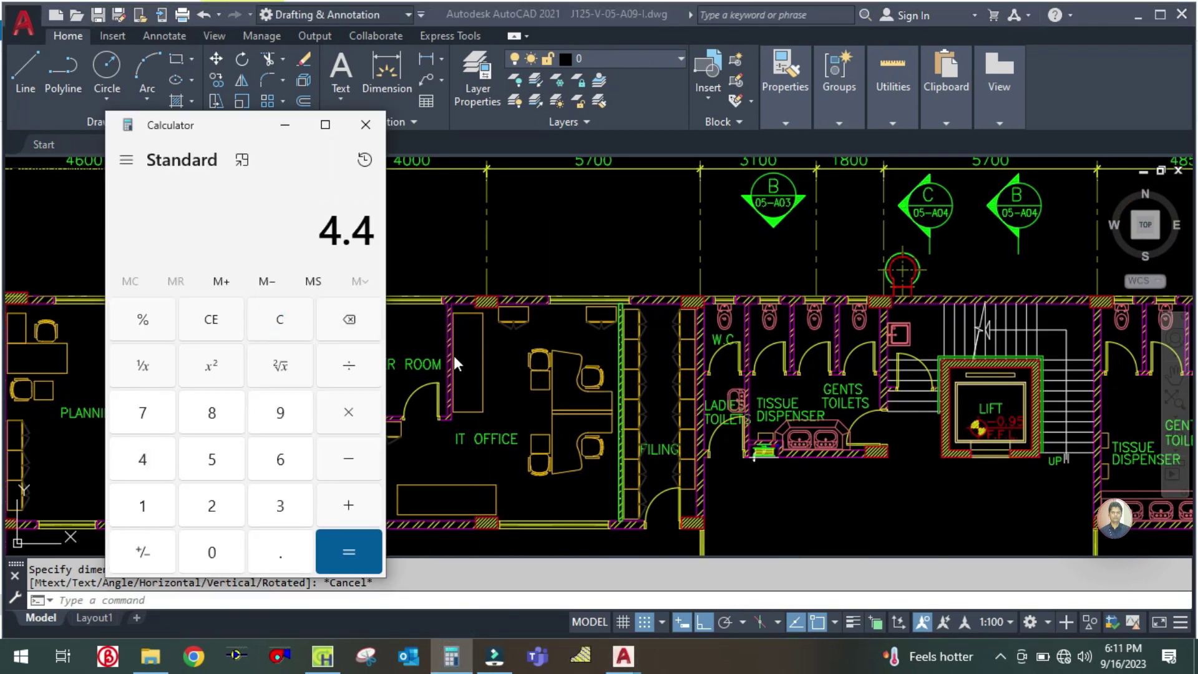
{"action": "type", "text": "*4"}
{"action": "key", "text": "Return"}
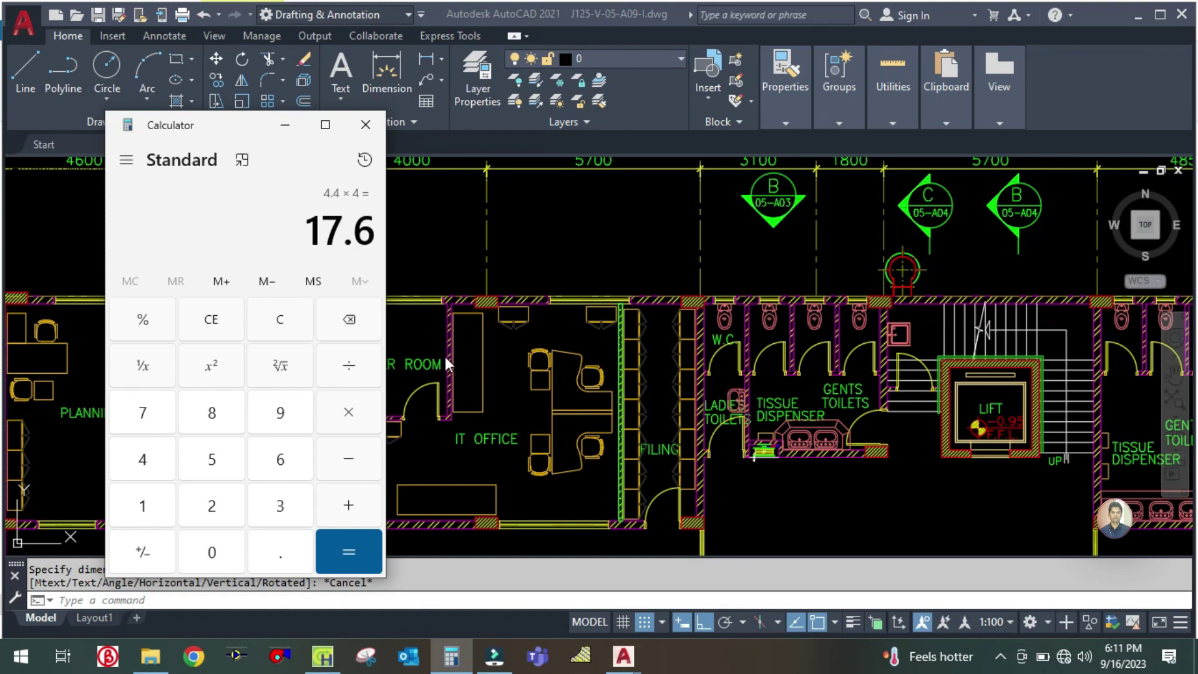
{"action": "left_click", "coordinate": [324, 662]}
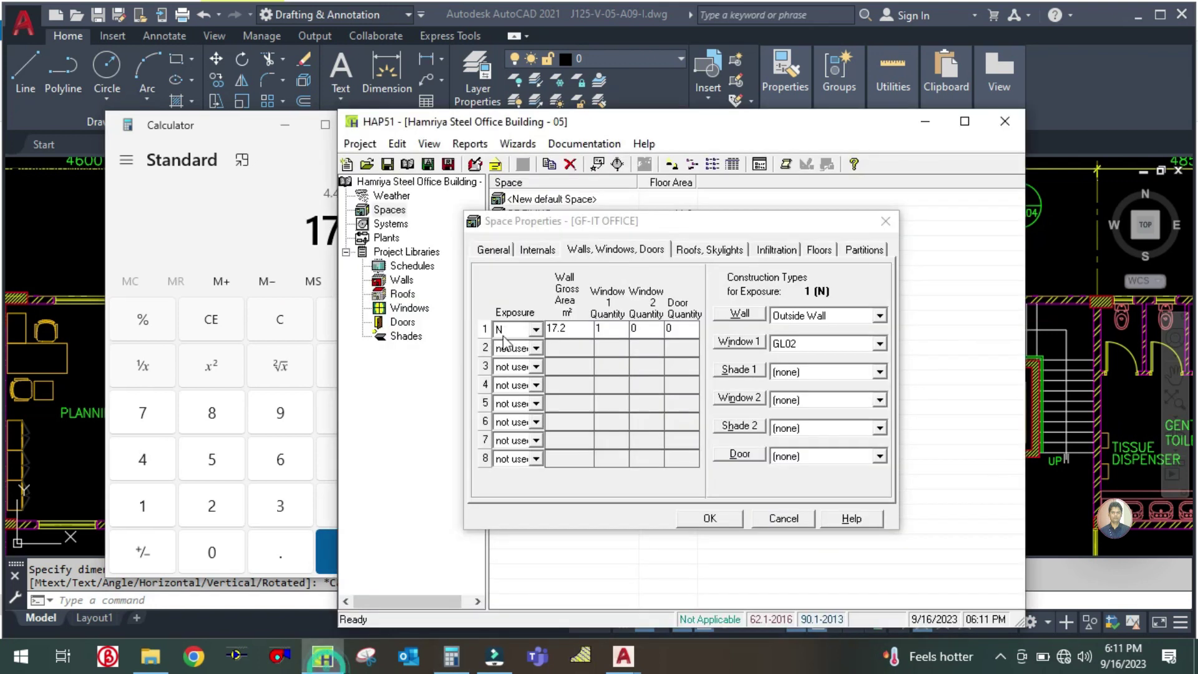
{"action": "left_click", "coordinate": [580, 327]}
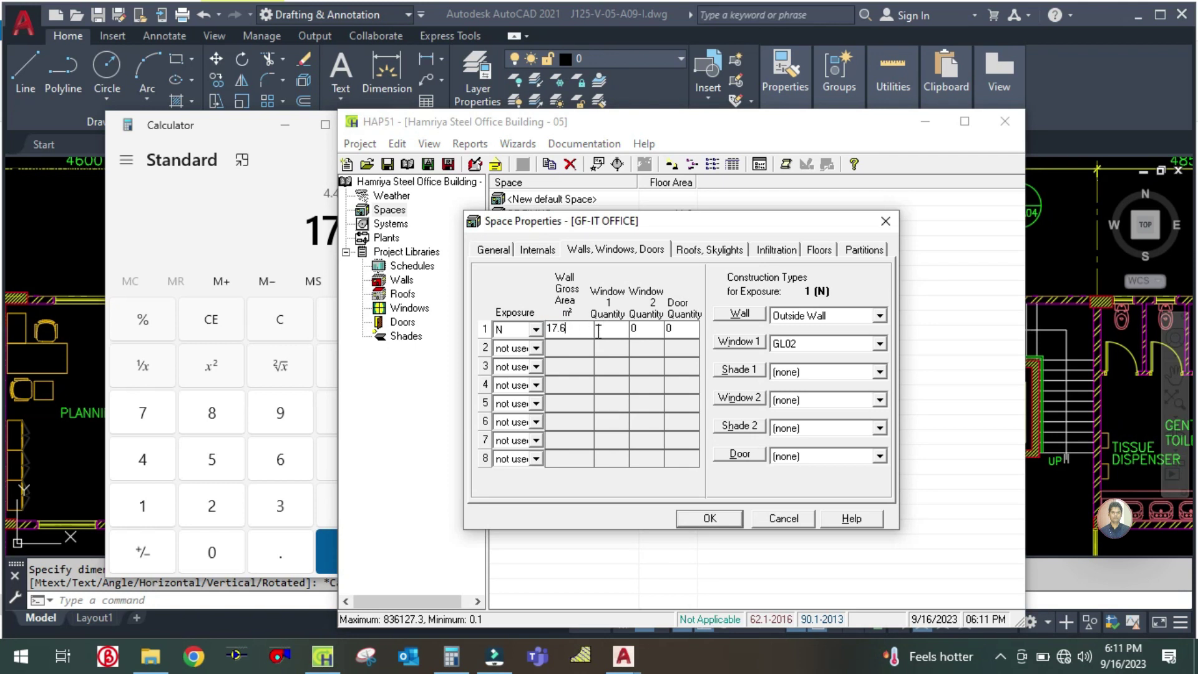
Step: Check the IT Office's exterior window tag in the J125-V-05-A01-Y floor plan against the space's window setting in HAP
{"action": "left_click", "coordinate": [68, 250]}
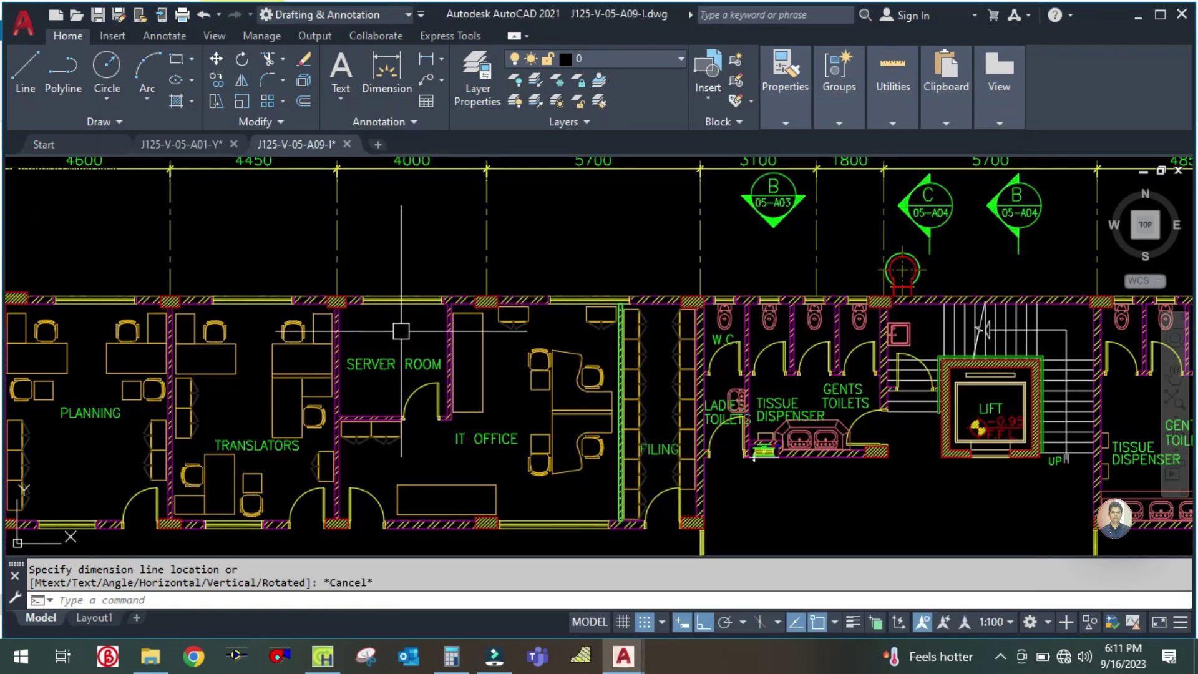
{"action": "left_click", "coordinate": [194, 144]}
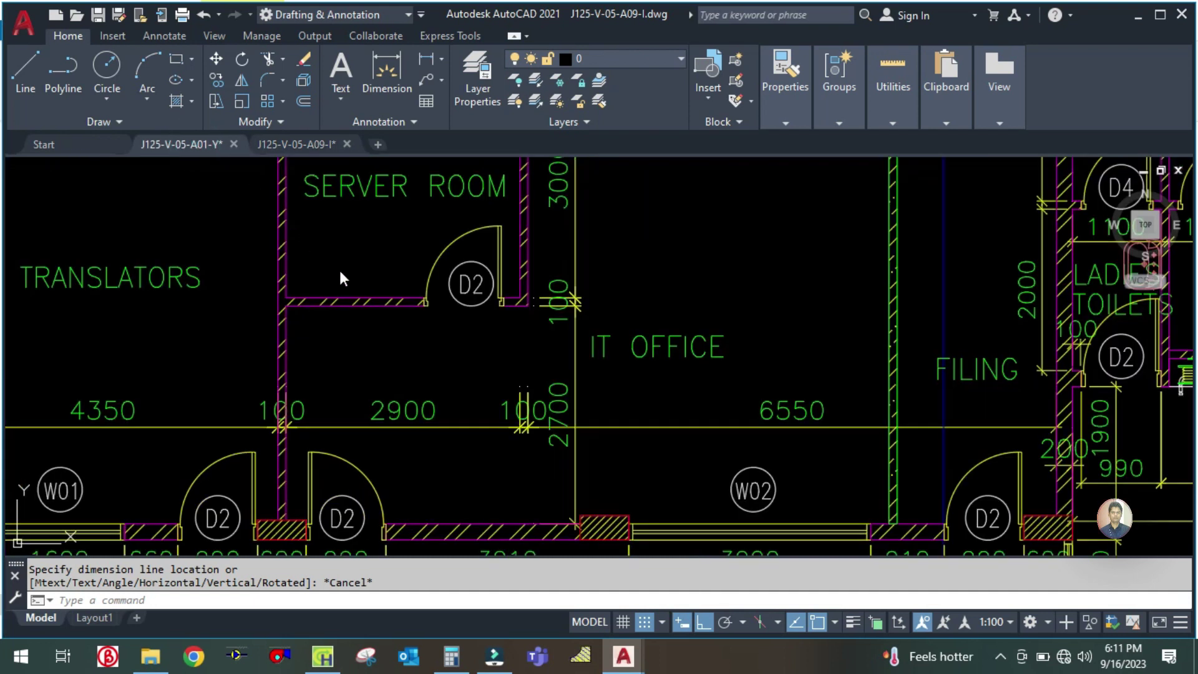
{"action": "scroll", "coordinate": [566, 342], "scroll_direction": "down", "scroll_amount": 5}
{"action": "scroll", "coordinate": [618, 267], "scroll_direction": "up", "scroll_amount": 6}
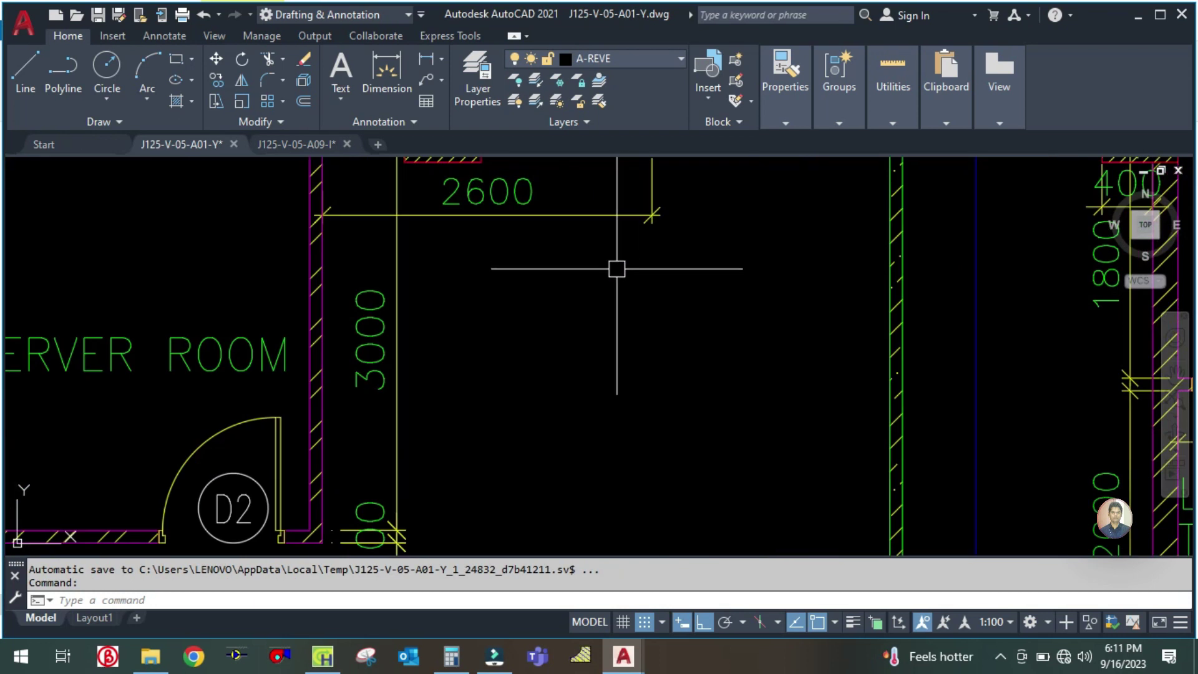
{"action": "scroll", "coordinate": [518, 389], "scroll_direction": "down", "scroll_amount": 2}
{"action": "scroll", "coordinate": [602, 289], "scroll_direction": "up", "scroll_amount": 4}
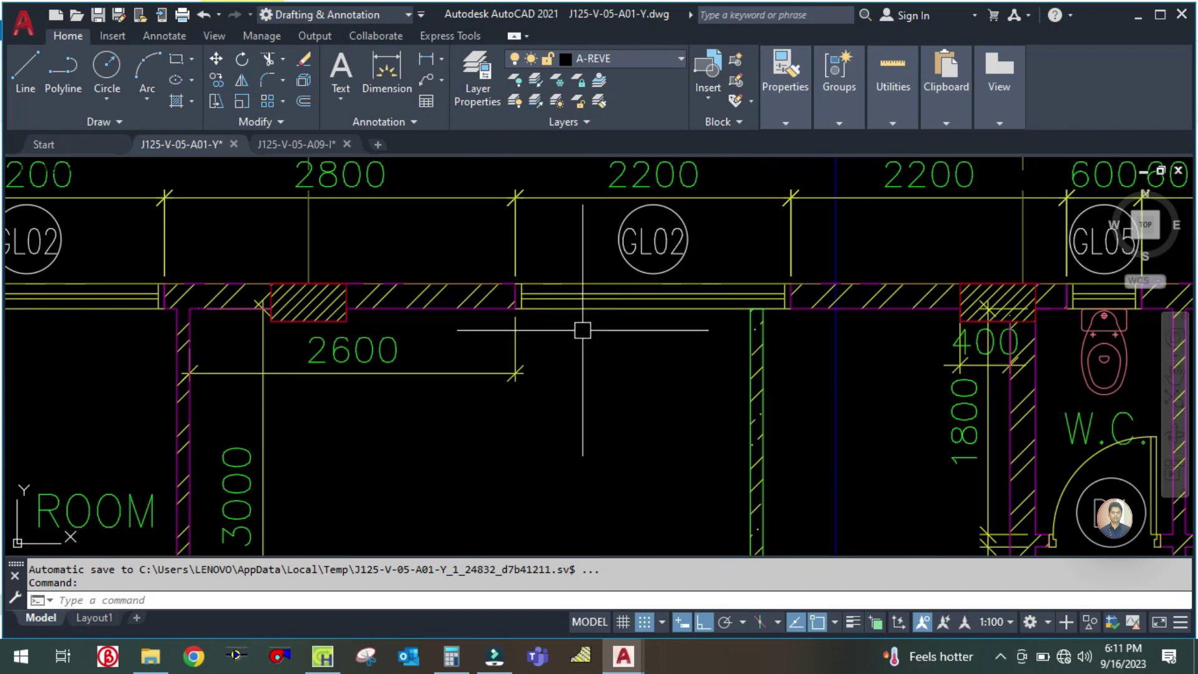
{"action": "left_click", "coordinate": [323, 656]}
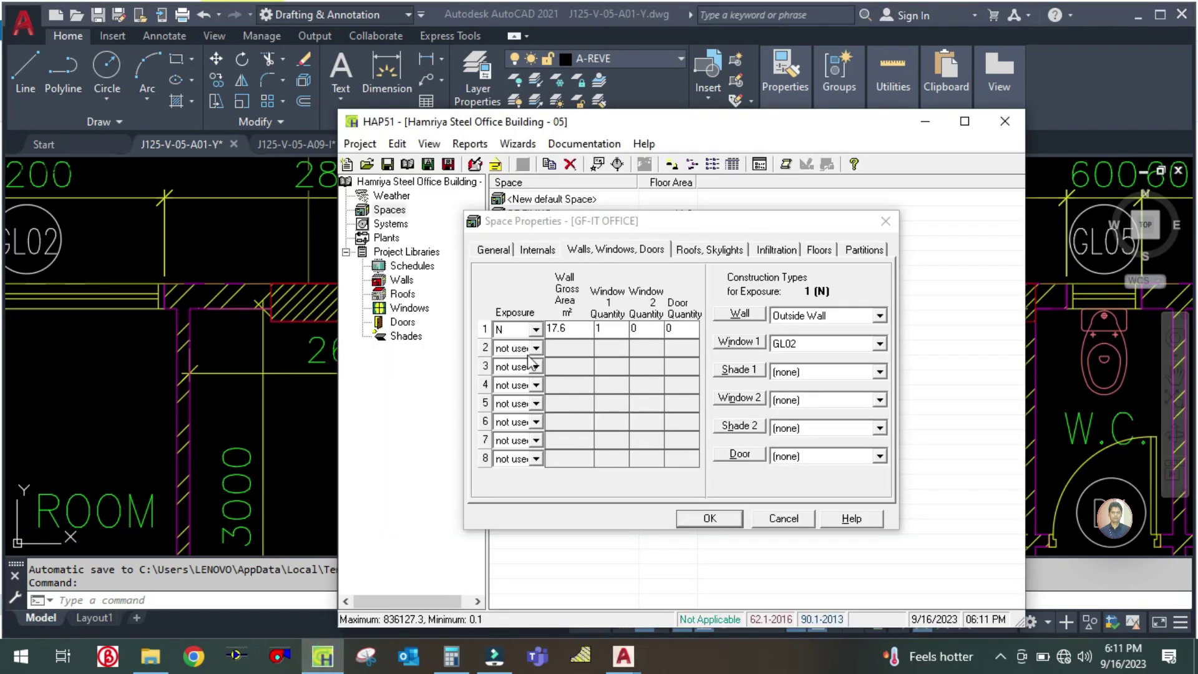
Step: Look up the IT Office's floor area and set its horizontal roof gross area to 33.8 m²
{"action": "left_click", "coordinate": [711, 250]}
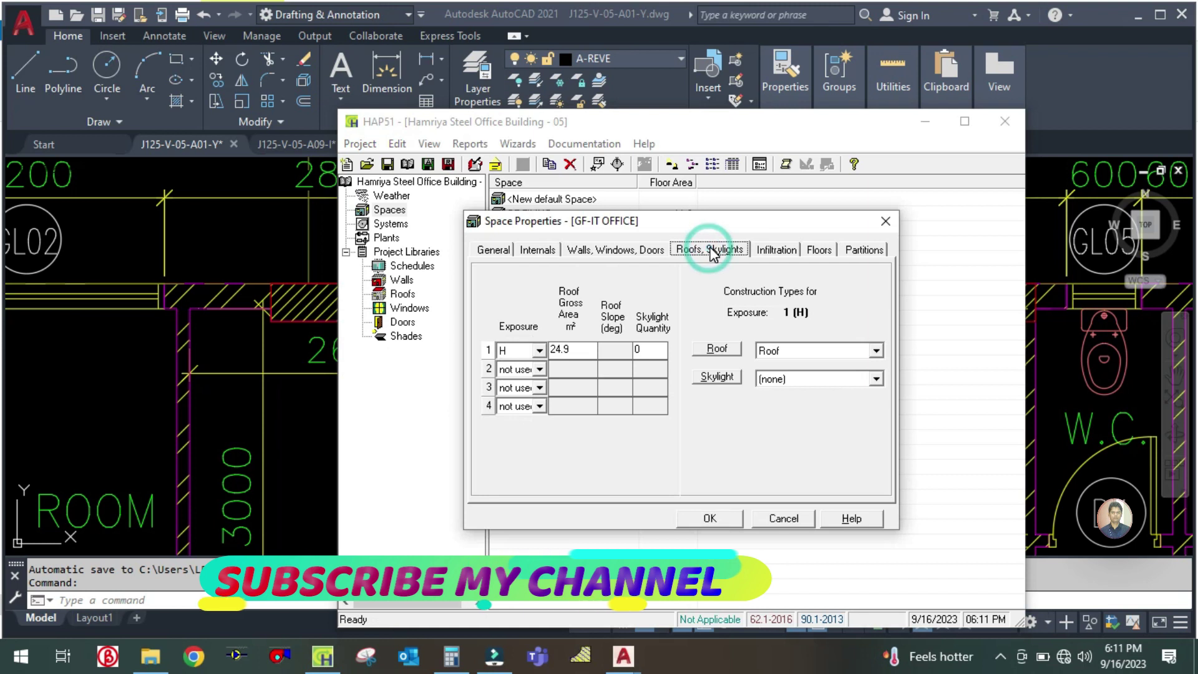
{"action": "left_click", "coordinate": [497, 251]}
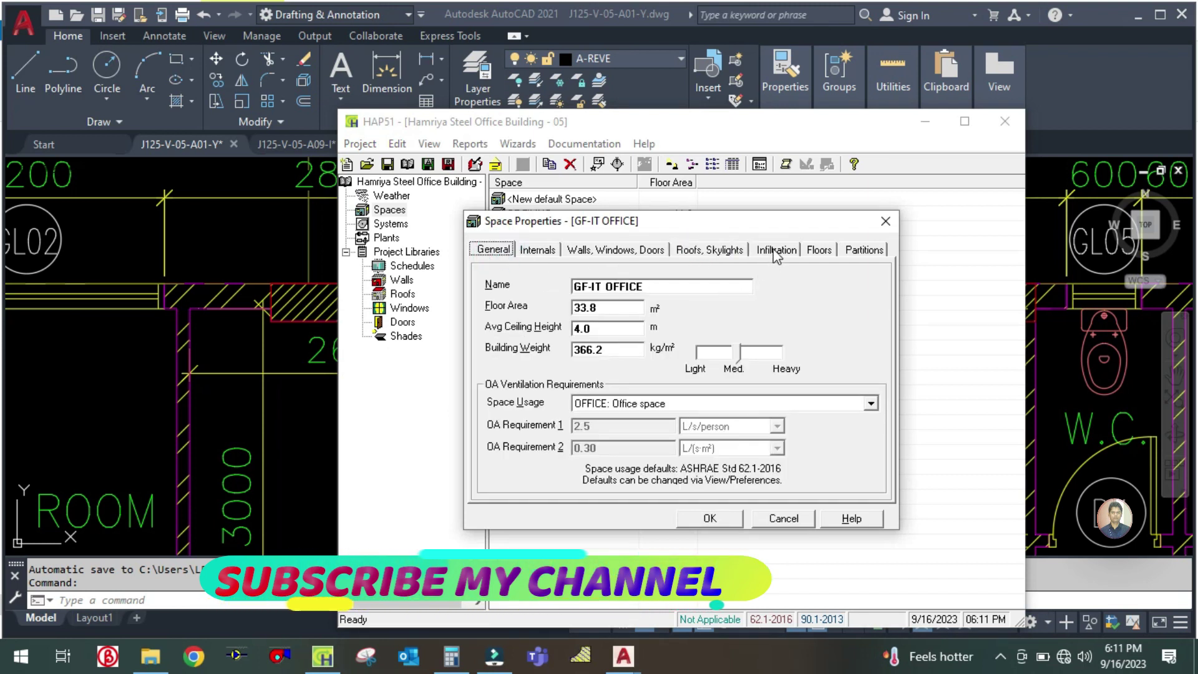
{"action": "left_click", "coordinate": [700, 251]}
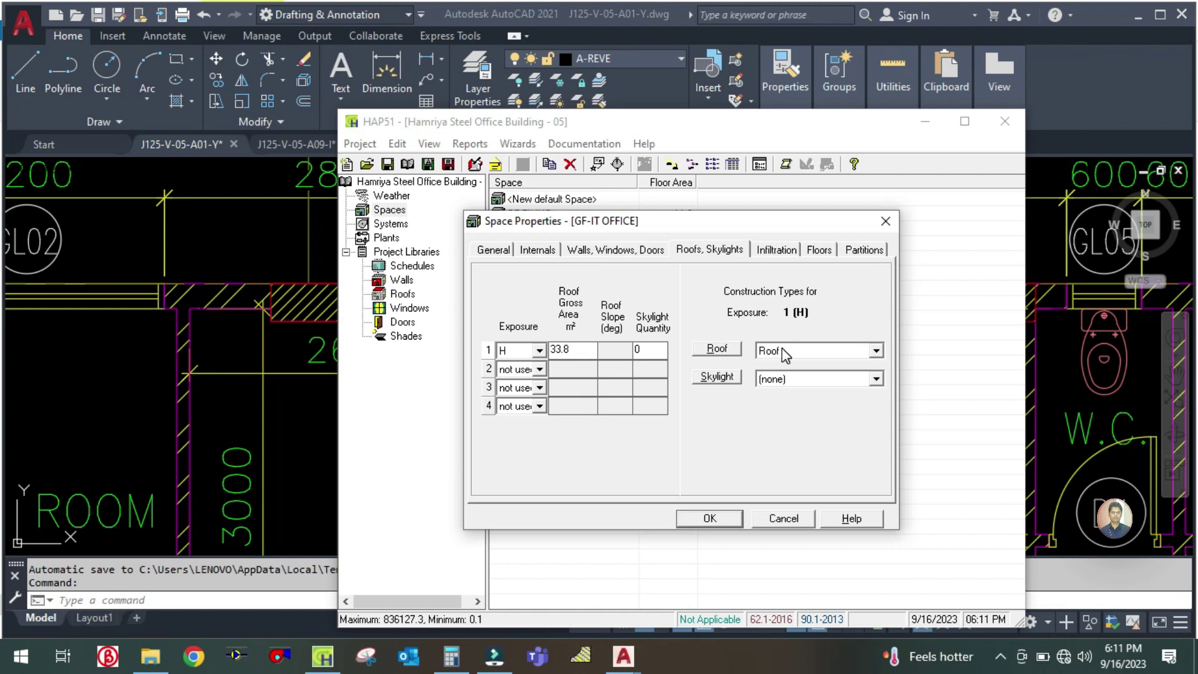
Step: Set the IT Office's slab-on-grade floor area to 33.8 m², review its partition settings and save the space
{"action": "left_click", "coordinate": [817, 251]}
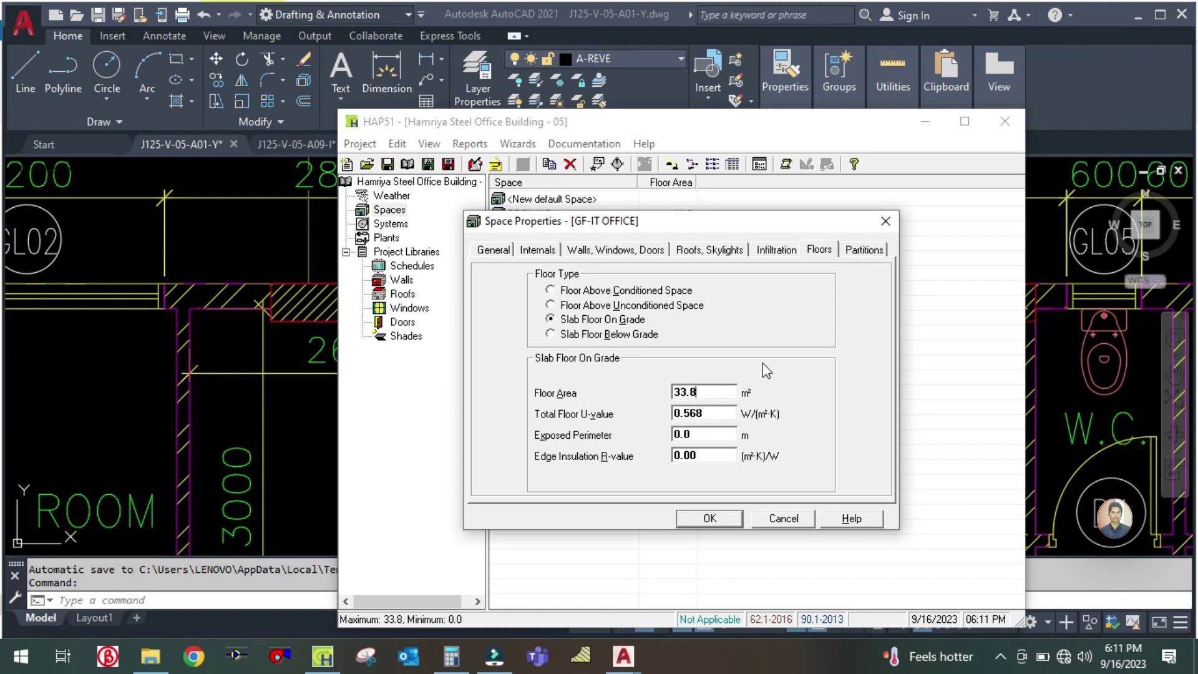
{"action": "left_click", "coordinate": [868, 250]}
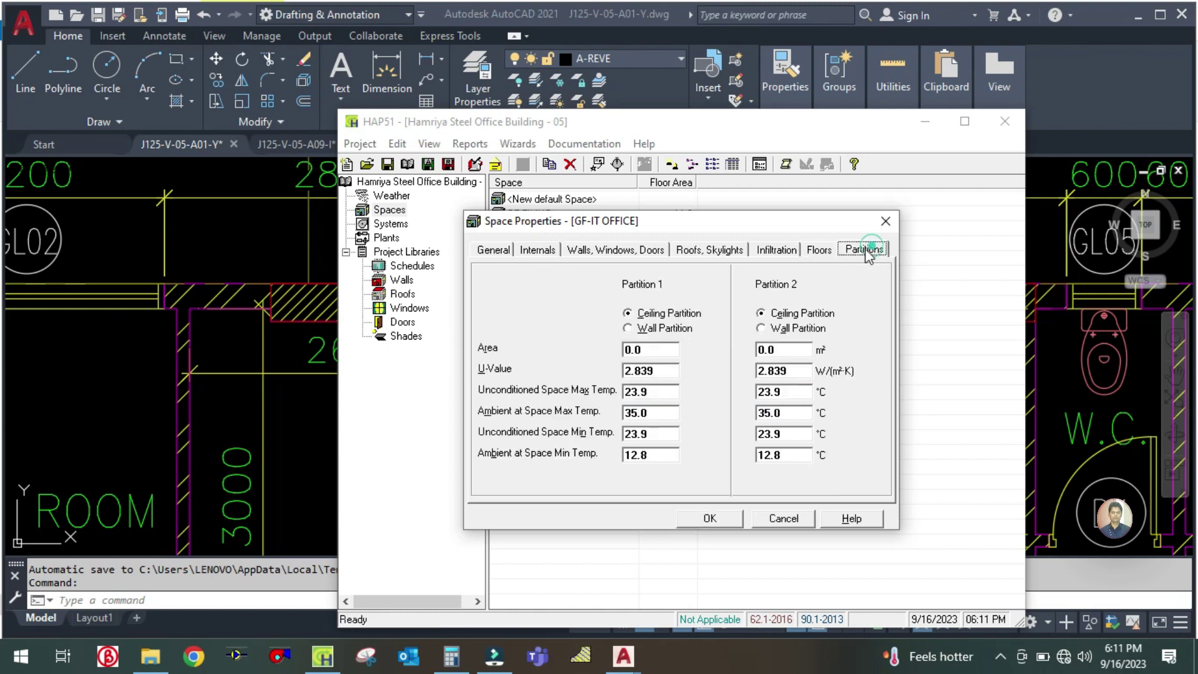
{"action": "left_click", "coordinate": [701, 519]}
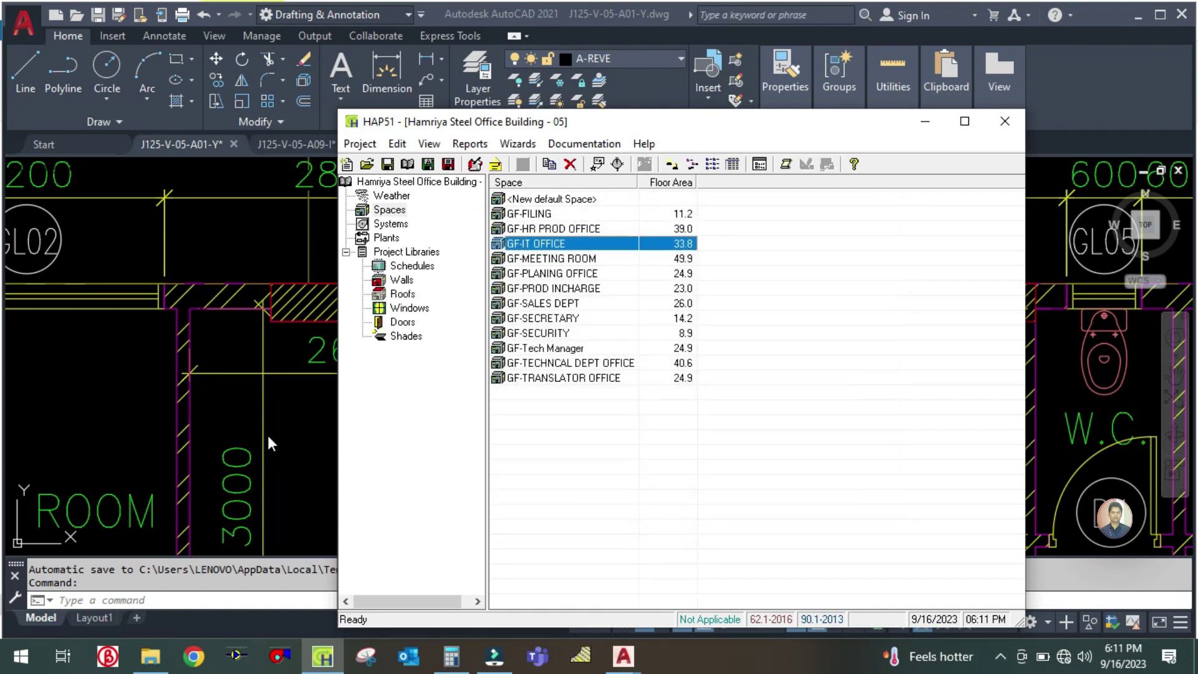
Step: Check the room beside the IT Office in the floor plan, and duplicate the GF-IT OFFICE space in HAP as GF-FILING OFFICE1
{"action": "left_click", "coordinate": [268, 435]}
{"action": "scroll", "coordinate": [493, 375], "scroll_direction": "down", "scroll_amount": 4}
{"action": "left_click_drag", "start_coordinate": [549, 403], "coordinate": [500, 318]}
{"action": "scroll", "coordinate": [499, 319], "scroll_direction": "down", "scroll_amount": 2}
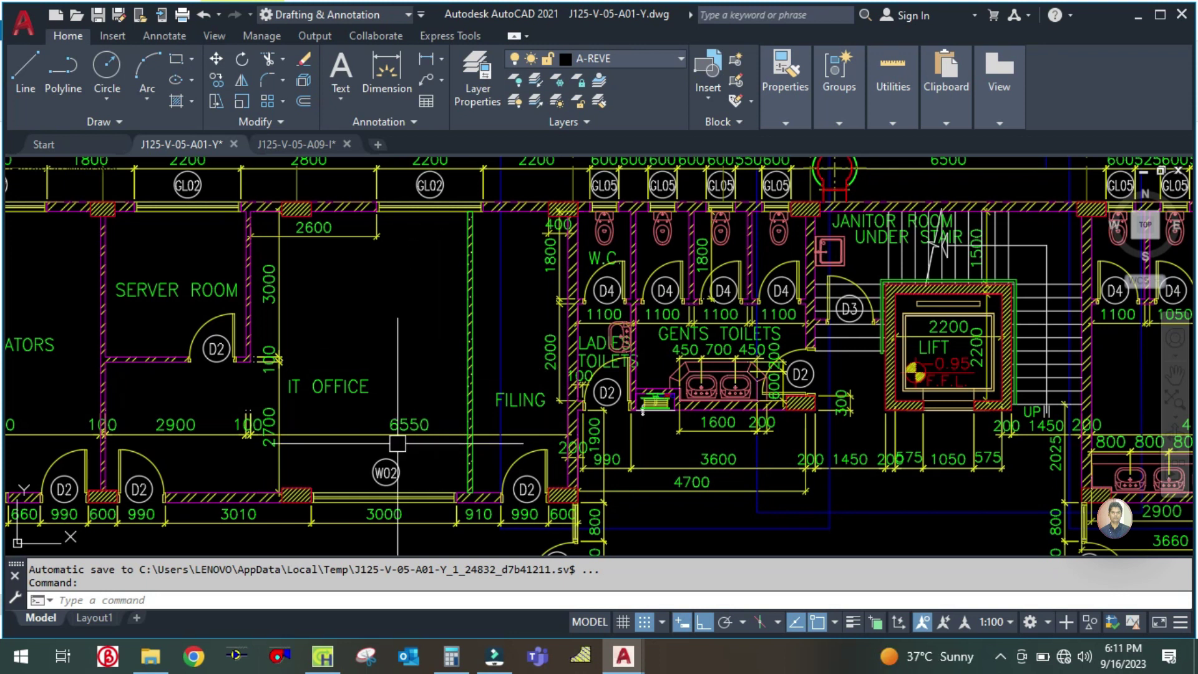
{"action": "left_click", "coordinate": [322, 656]}
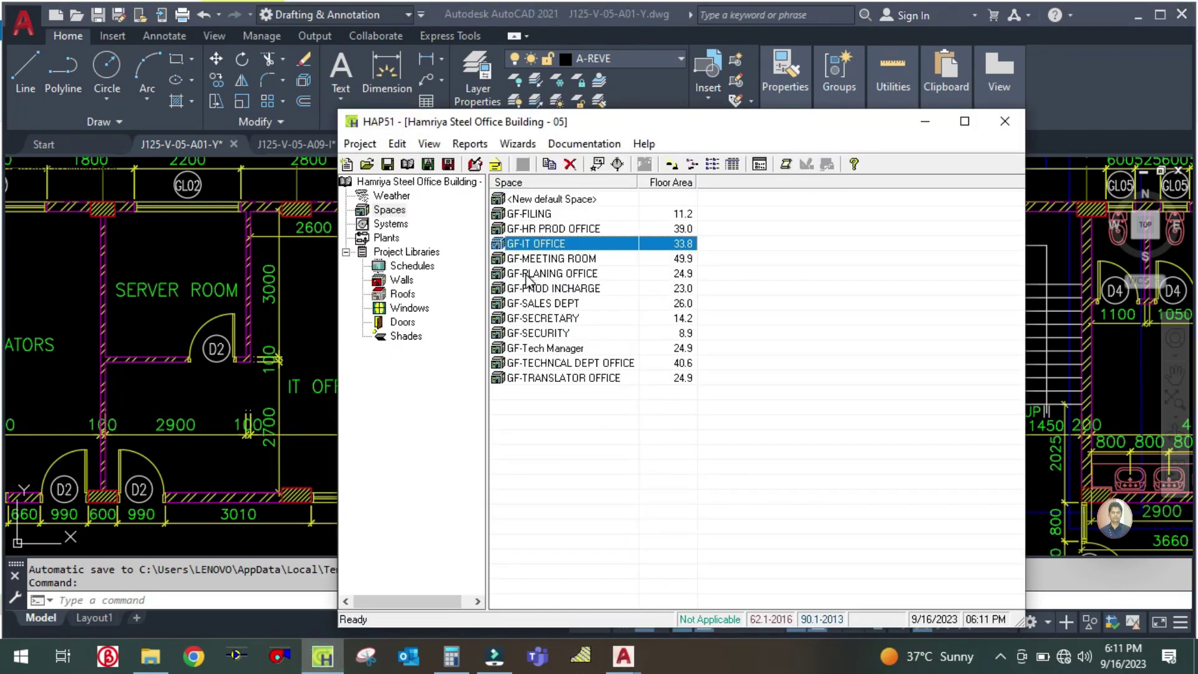
{"action": "right_click", "coordinate": [566, 245]}
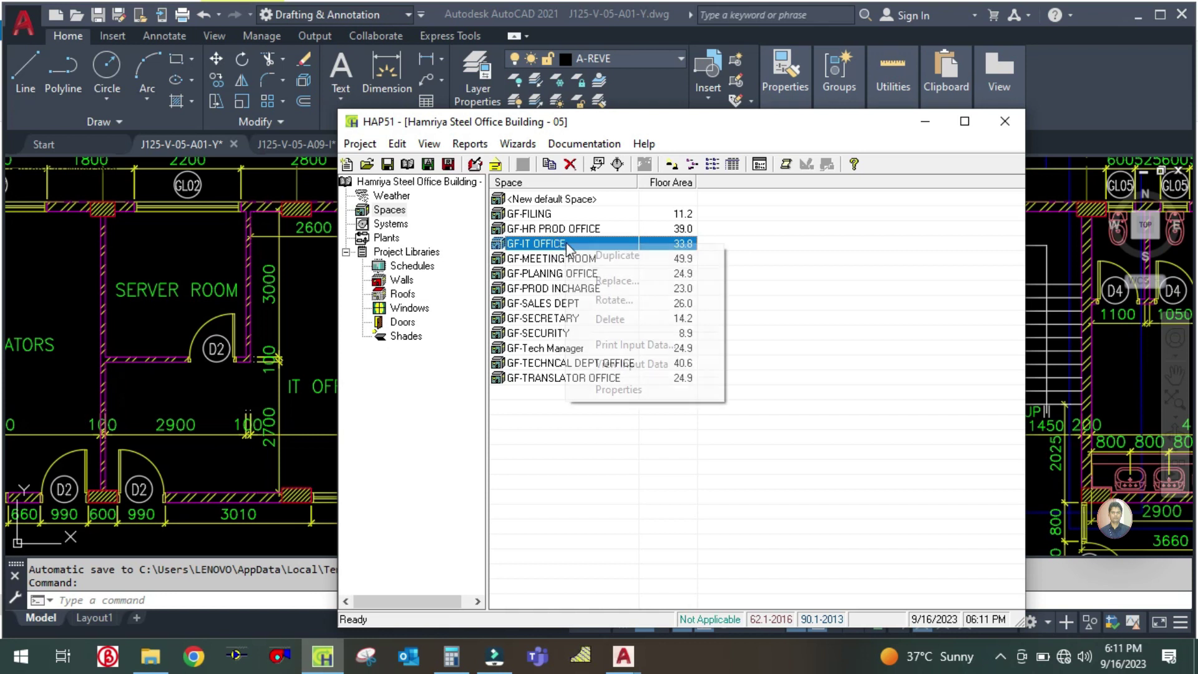
{"action": "left_click", "coordinate": [609, 256]}
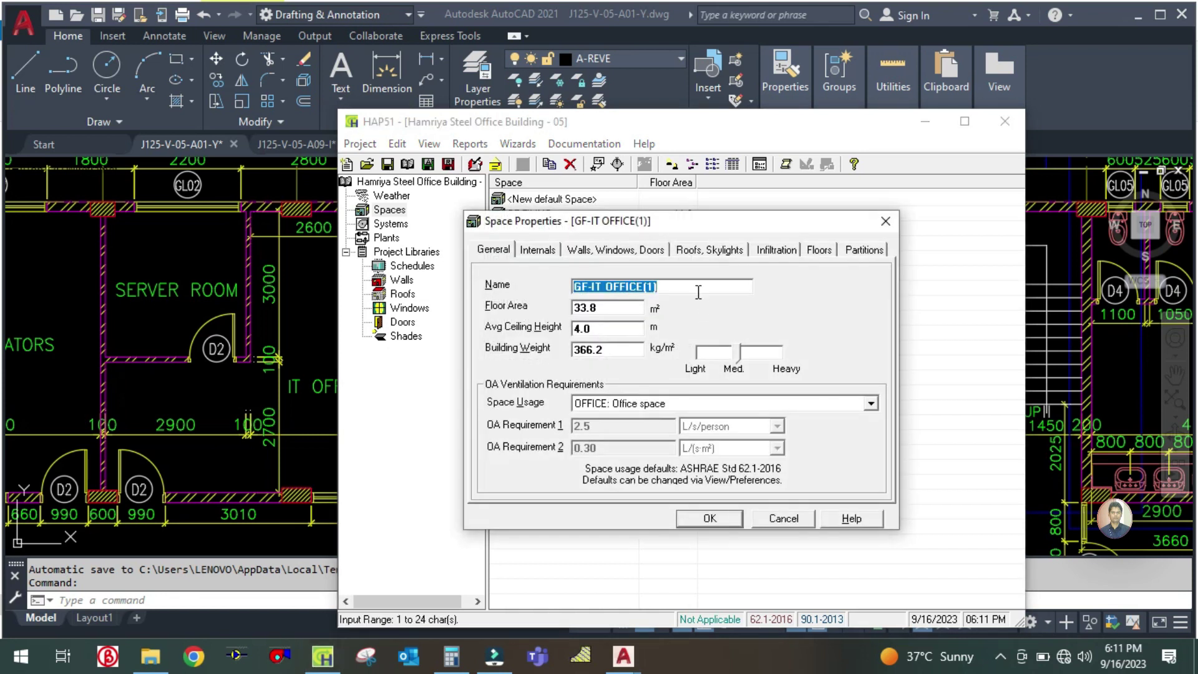
{"action": "left_click", "coordinate": [694, 285]}
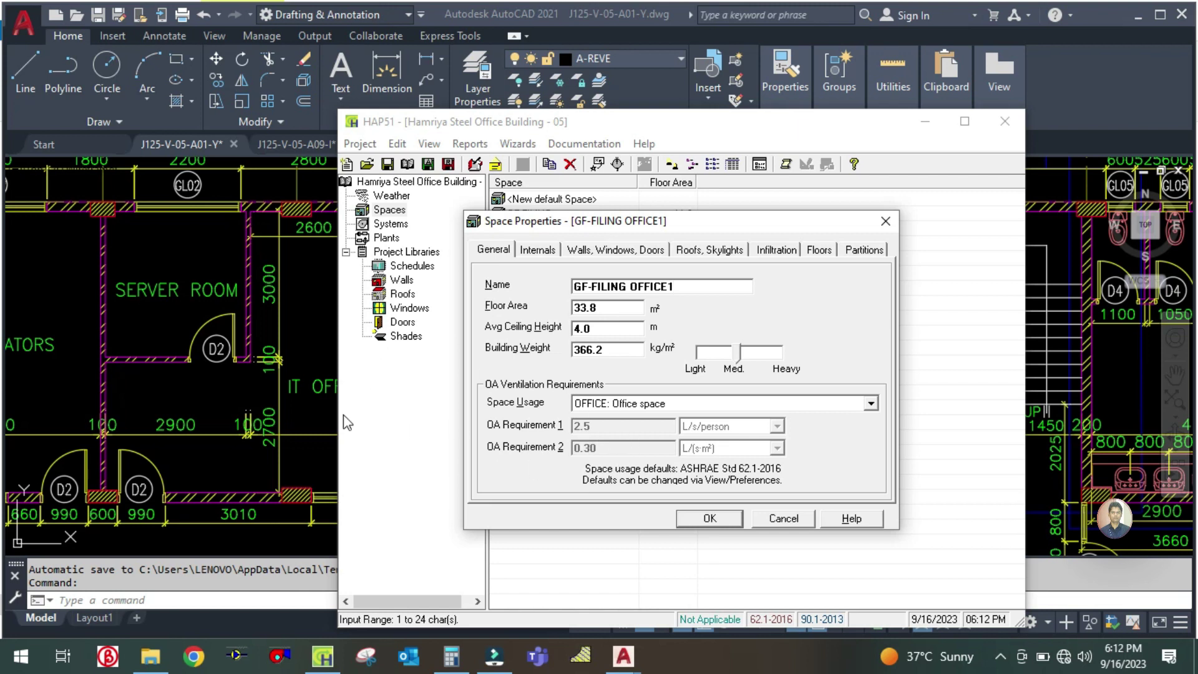
Step: Measure the Filing room's width in the AutoCAD floor plan, from the green partition to the toilet-side wall
{"action": "left_click", "coordinate": [291, 327]}
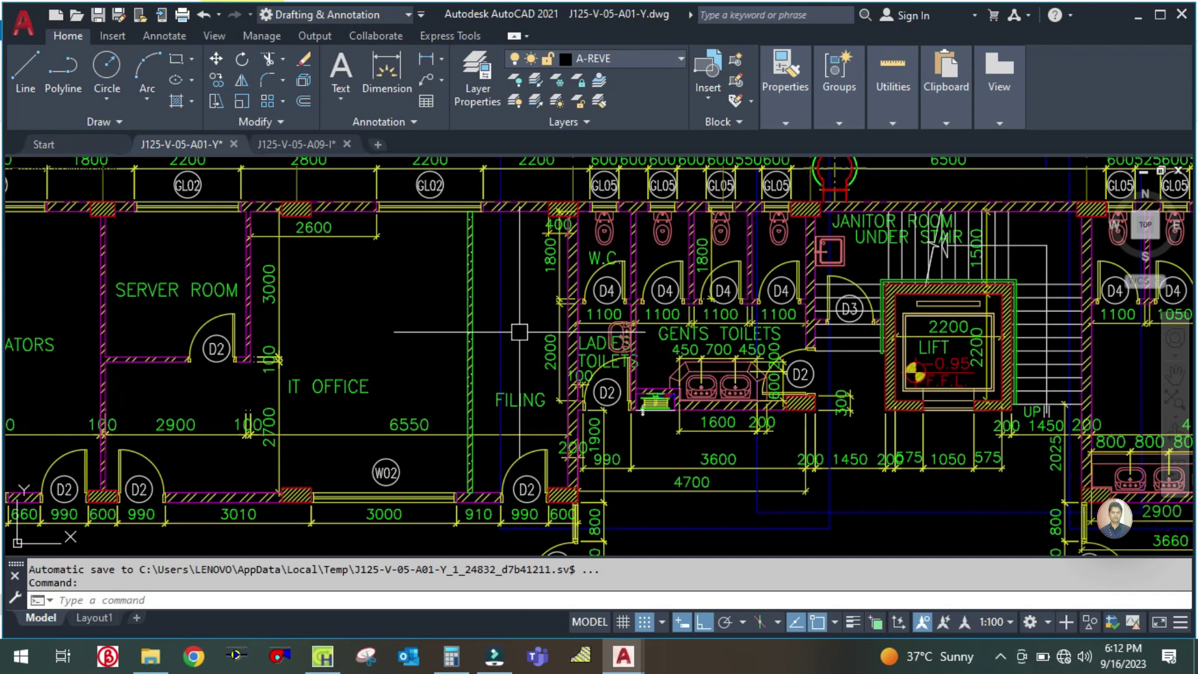
{"action": "scroll", "coordinate": [519, 332], "scroll_direction": "down", "scroll_amount": 3}
{"action": "type", "text": "DLI"}
{"action": "key", "text": "Return"}
{"action": "scroll", "coordinate": [526, 397], "scroll_direction": "up", "scroll_amount": 5}
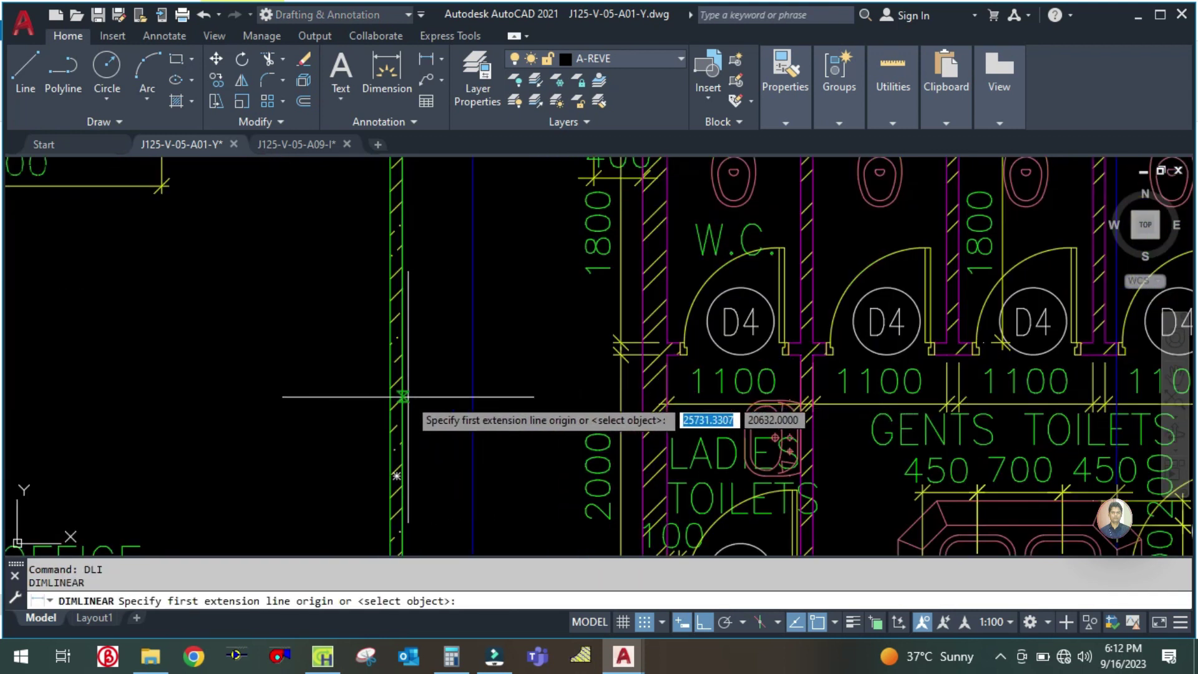
{"action": "left_click", "coordinate": [402, 396]}
{"action": "left_click", "coordinate": [631, 393]}
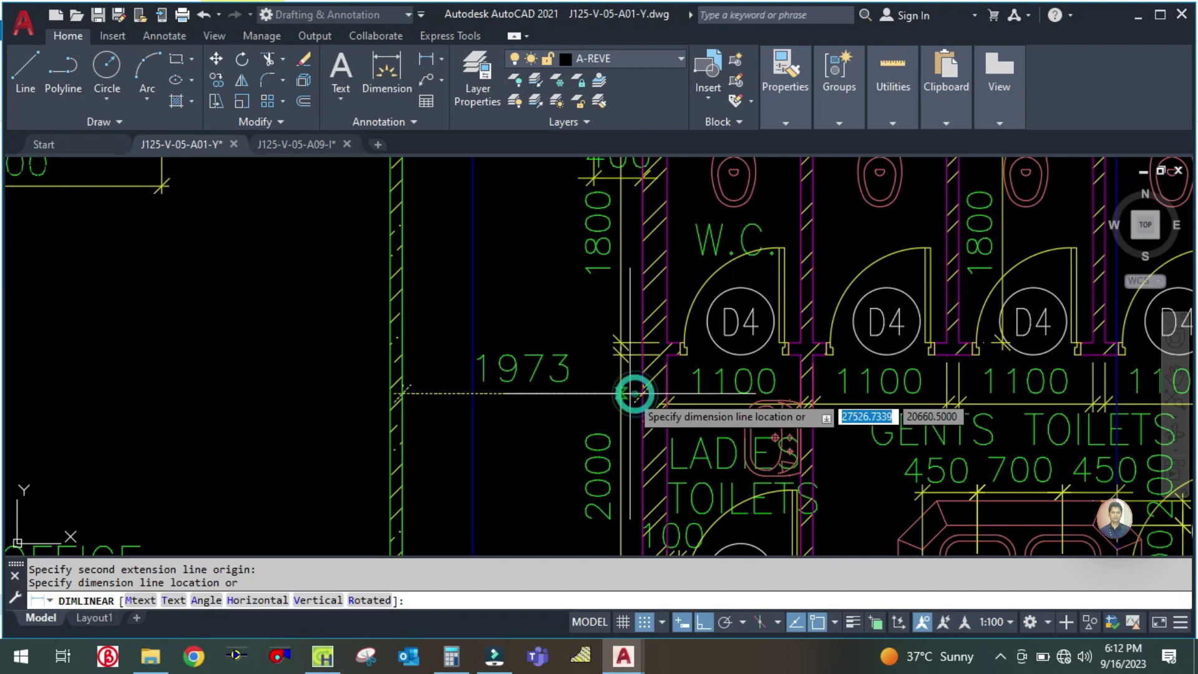
{"action": "key", "text": "Escape"}
{"action": "scroll", "coordinate": [562, 362], "scroll_direction": "down", "scroll_amount": 4}
{"action": "scroll", "coordinate": [558, 393], "scroll_direction": "up", "scroll_amount": 4}
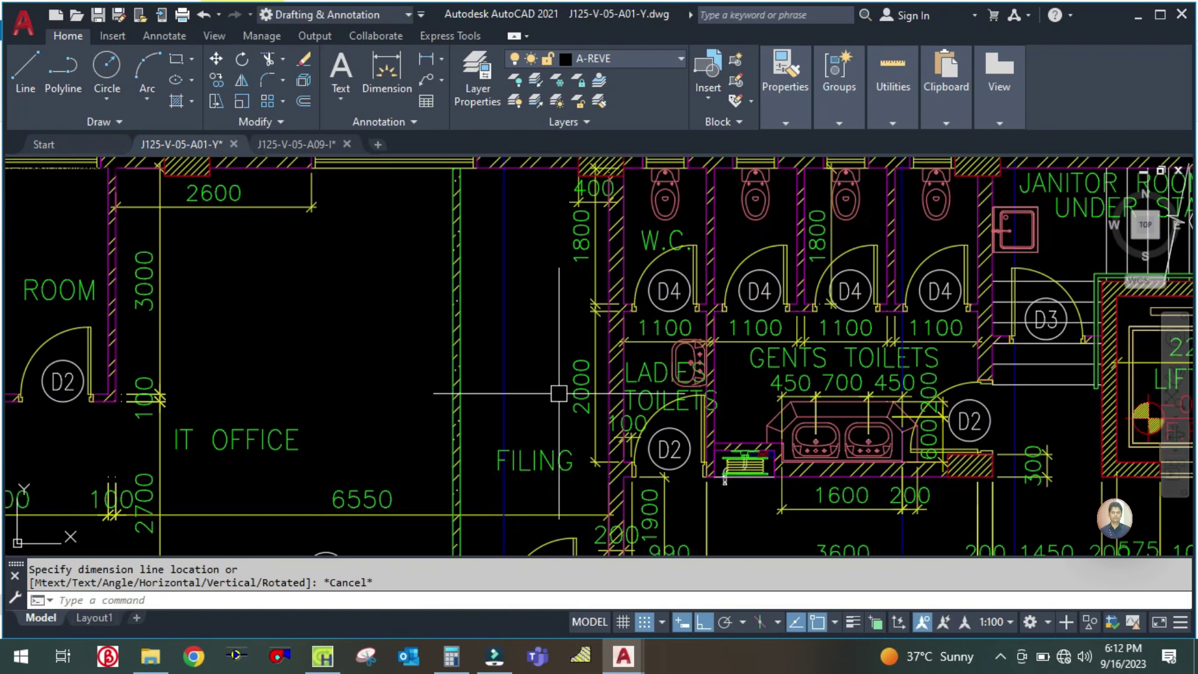
Step: Measure the Filing room's depth from the inner face of the exterior wall to the corridor wall
{"action": "scroll", "coordinate": [558, 393], "scroll_direction": "down", "scroll_amount": 4}
{"action": "key", "text": "Return"}
{"action": "scroll", "coordinate": [518, 275], "scroll_direction": "up", "scroll_amount": 5}
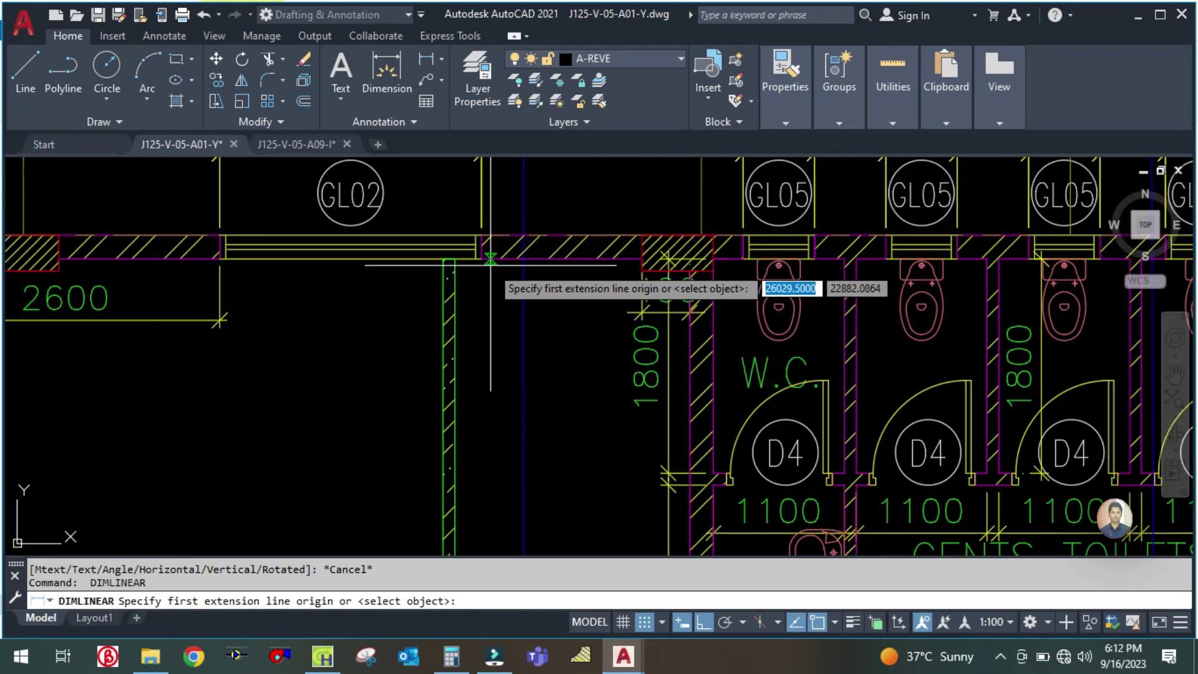
{"action": "left_click", "coordinate": [490, 260]}
{"action": "scroll", "coordinate": [491, 266], "scroll_direction": "down", "scroll_amount": 4}
{"action": "scroll", "coordinate": [466, 401], "scroll_direction": "up", "scroll_amount": 5}
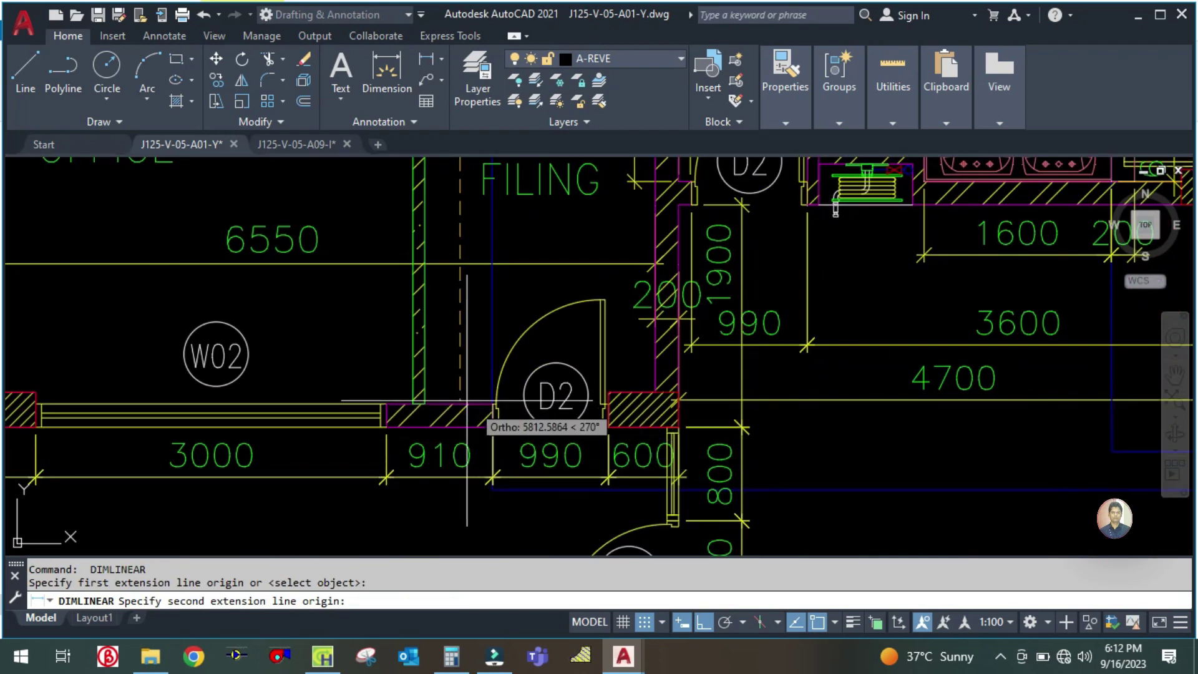
{"action": "left_click", "coordinate": [467, 403]}
{"action": "scroll", "coordinate": [468, 388], "scroll_direction": "down", "scroll_amount": 4}
{"action": "scroll", "coordinate": [427, 348], "scroll_direction": "up", "scroll_amount": 4}
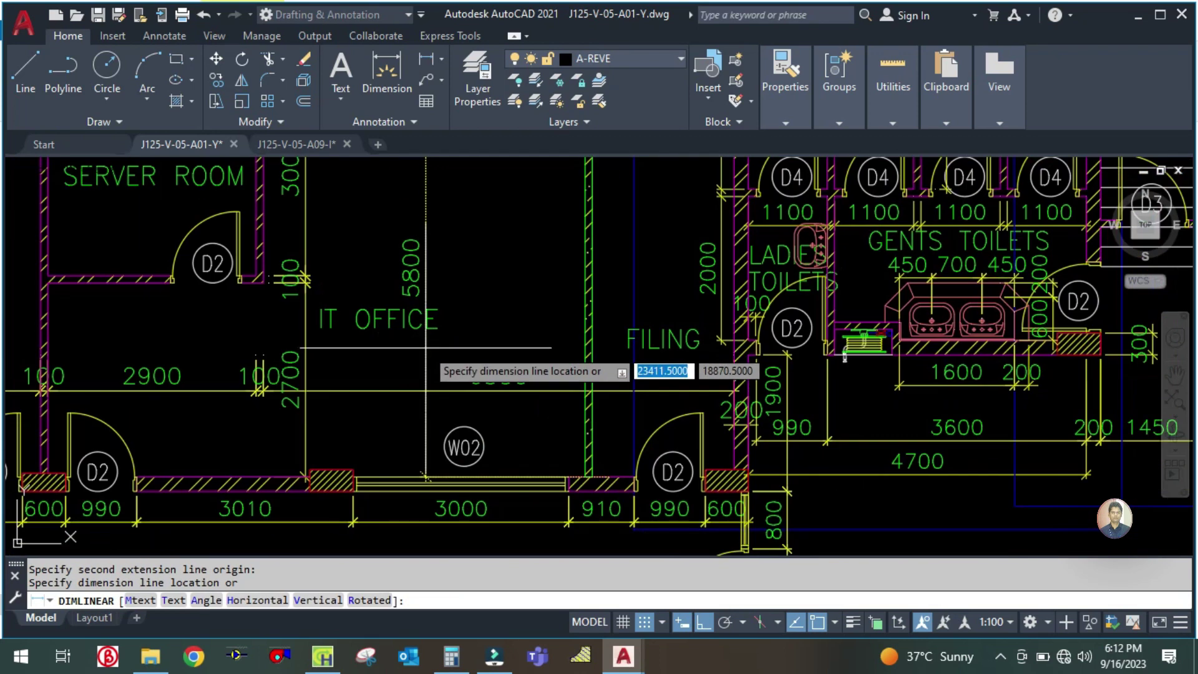
{"action": "scroll", "coordinate": [426, 348], "scroll_direction": "down", "scroll_amount": 2}
{"action": "key", "text": "Escape"}
Step: Calculate the Filing room's floor area from its measured width and depth in the calculator
{"action": "left_click", "coordinate": [458, 658]}
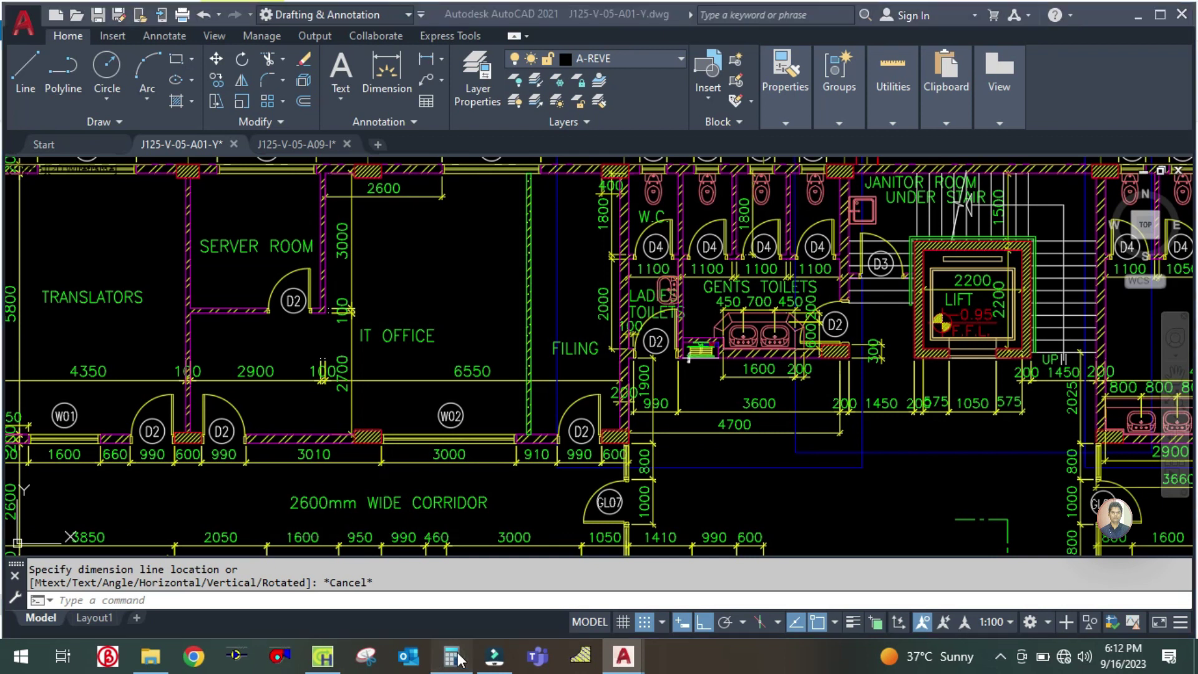
{"action": "left_click", "coordinate": [295, 324]}
{"action": "type", "text": "1."}
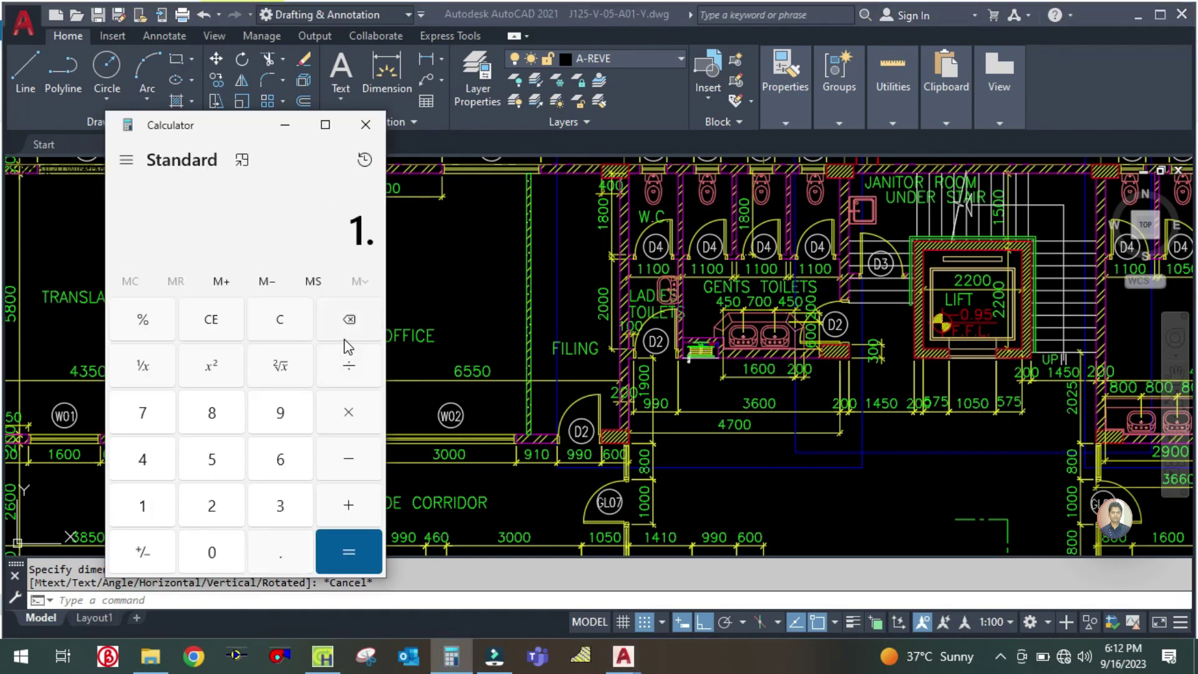
{"action": "key", "text": "Return"}
{"action": "left_click", "coordinate": [506, 273]}
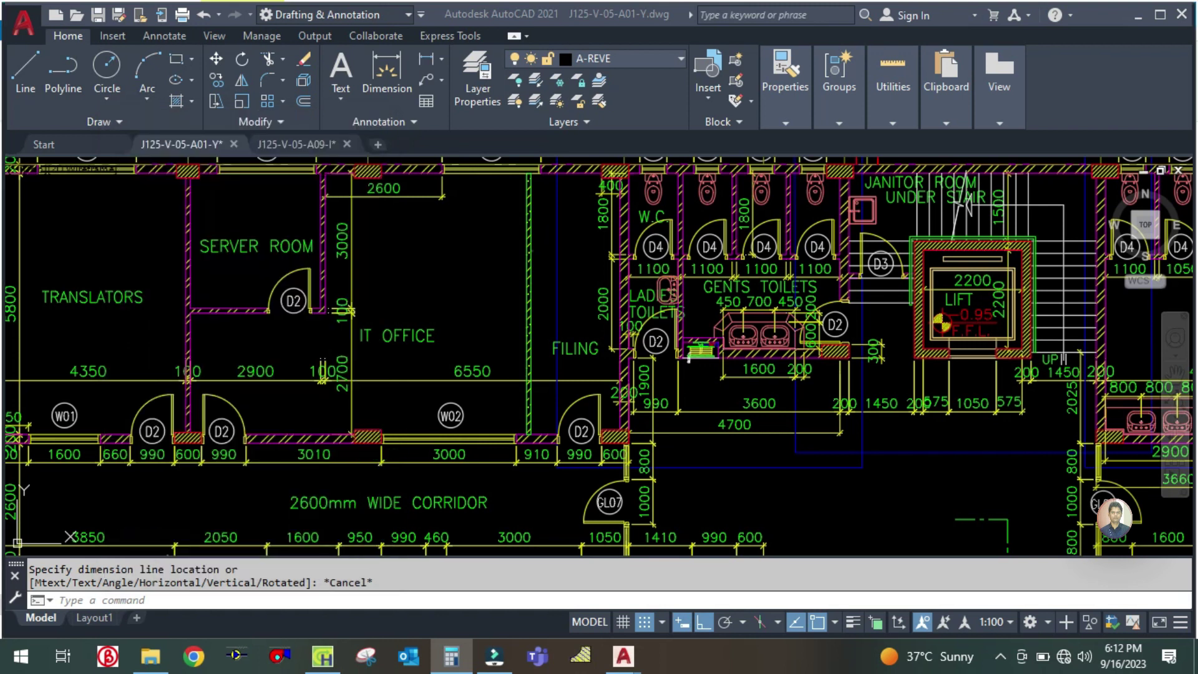
Step: In HAP, set the floor area of the GF-FILING OFFICE1 space to 11.0 m²
{"action": "left_click", "coordinate": [337, 660]}
{"action": "double_click", "coordinate": [606, 310]}
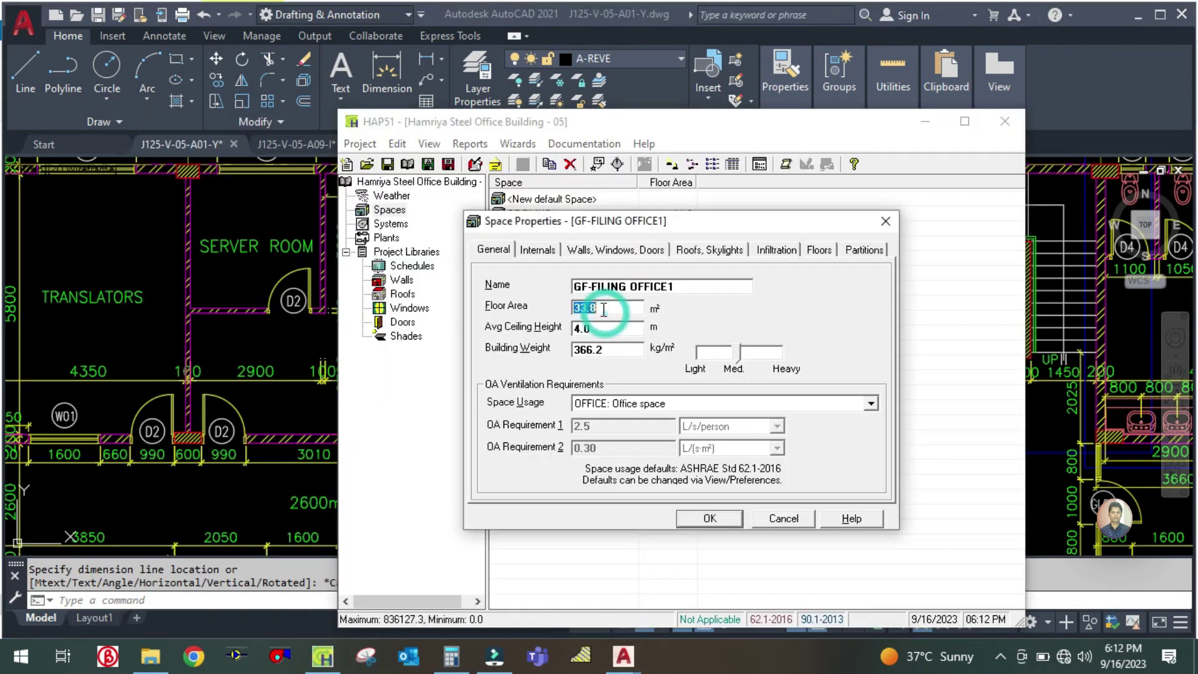
{"action": "type", "text": "11"}
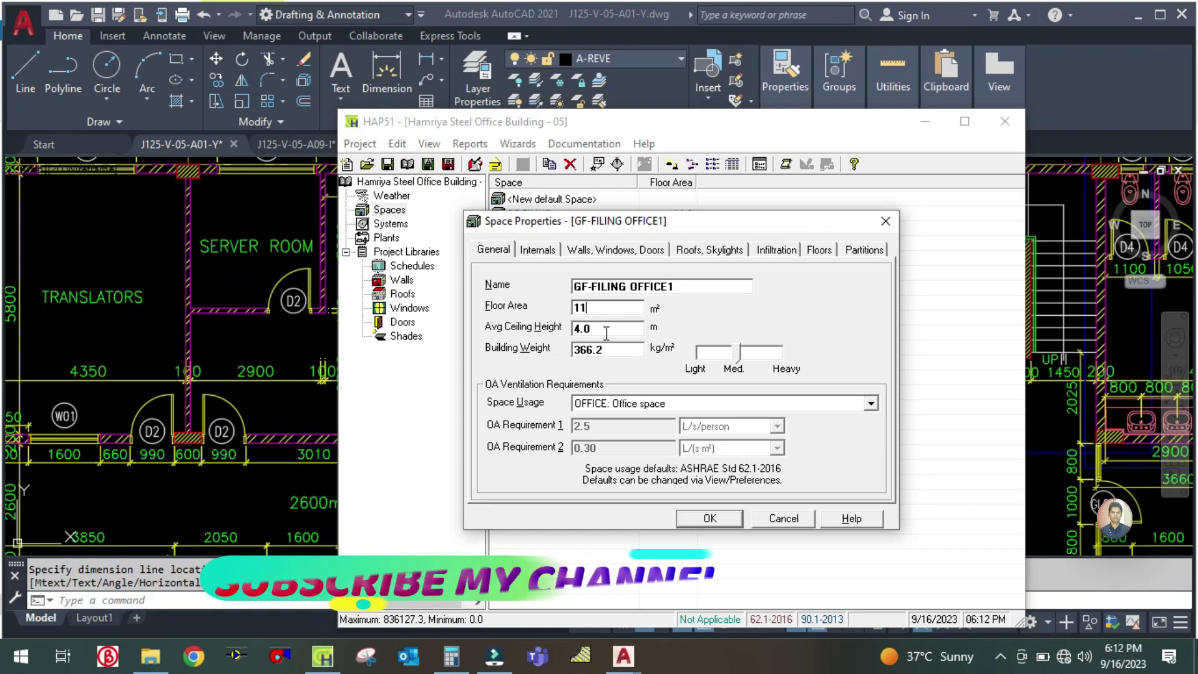
{"action": "type", "text": ".0"}
{"action": "key", "text": "Tab"}
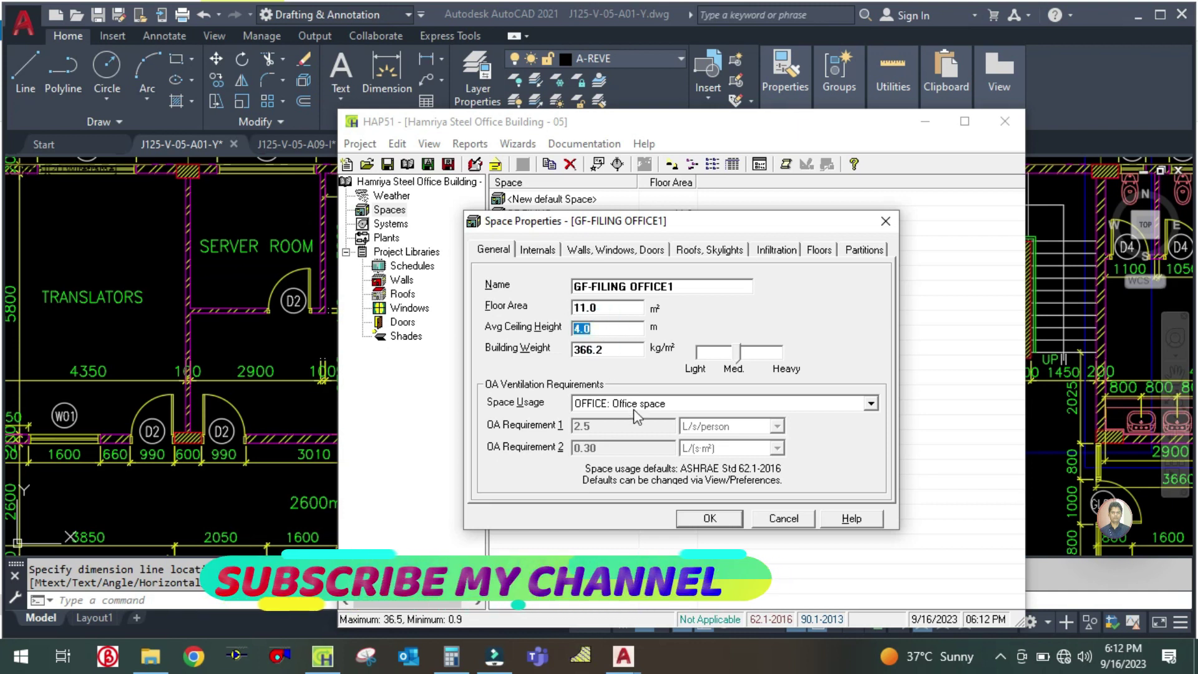
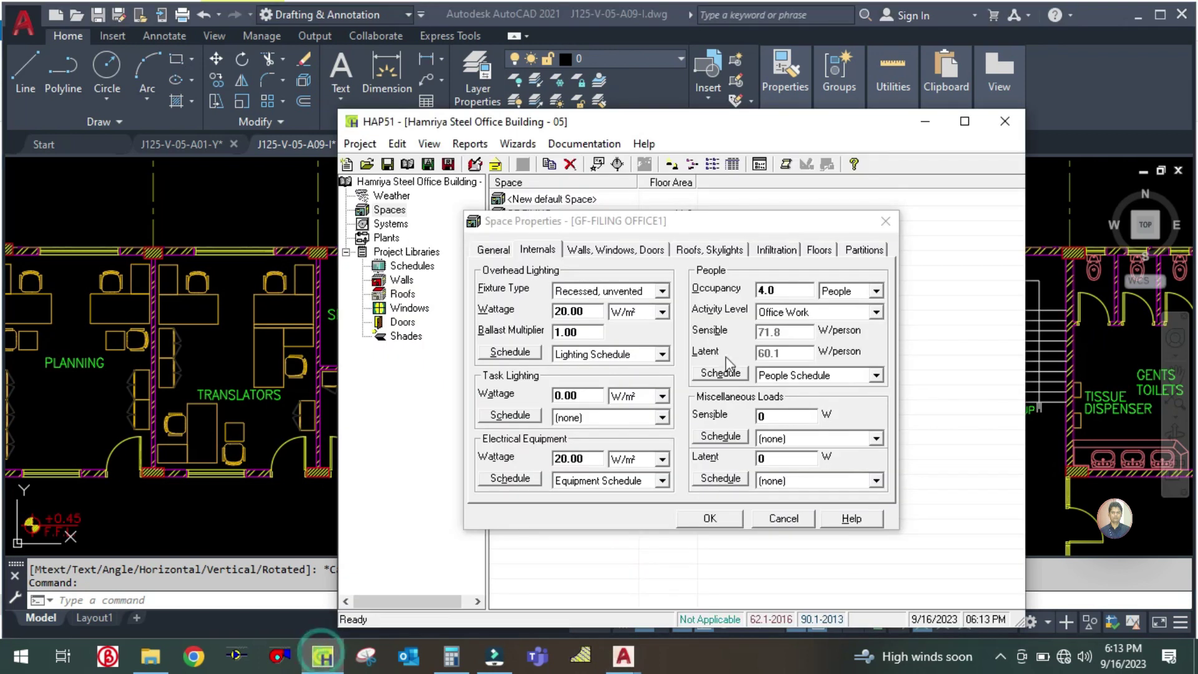
Step: Set the Filing office's occupancy to 0 people and check its exterior wall in the AutoCAD furniture layout and floor plan
{"action": "left_click", "coordinate": [792, 287]}
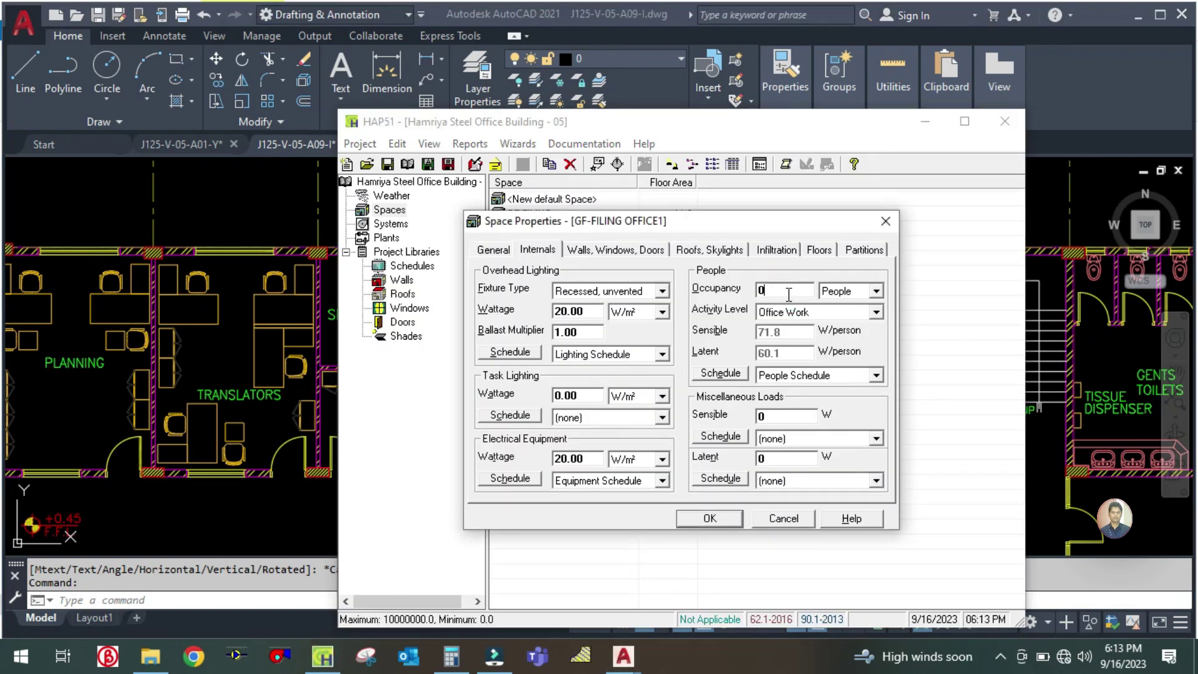
{"action": "left_click", "coordinate": [598, 253]}
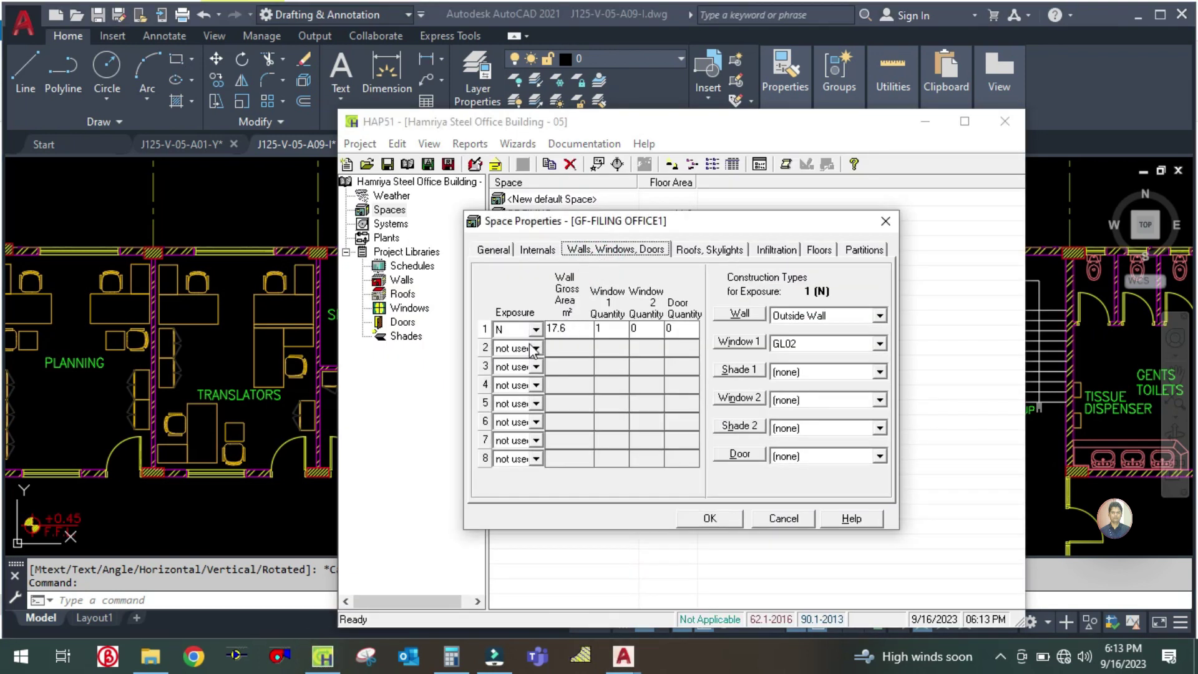
{"action": "left_click", "coordinate": [315, 305]}
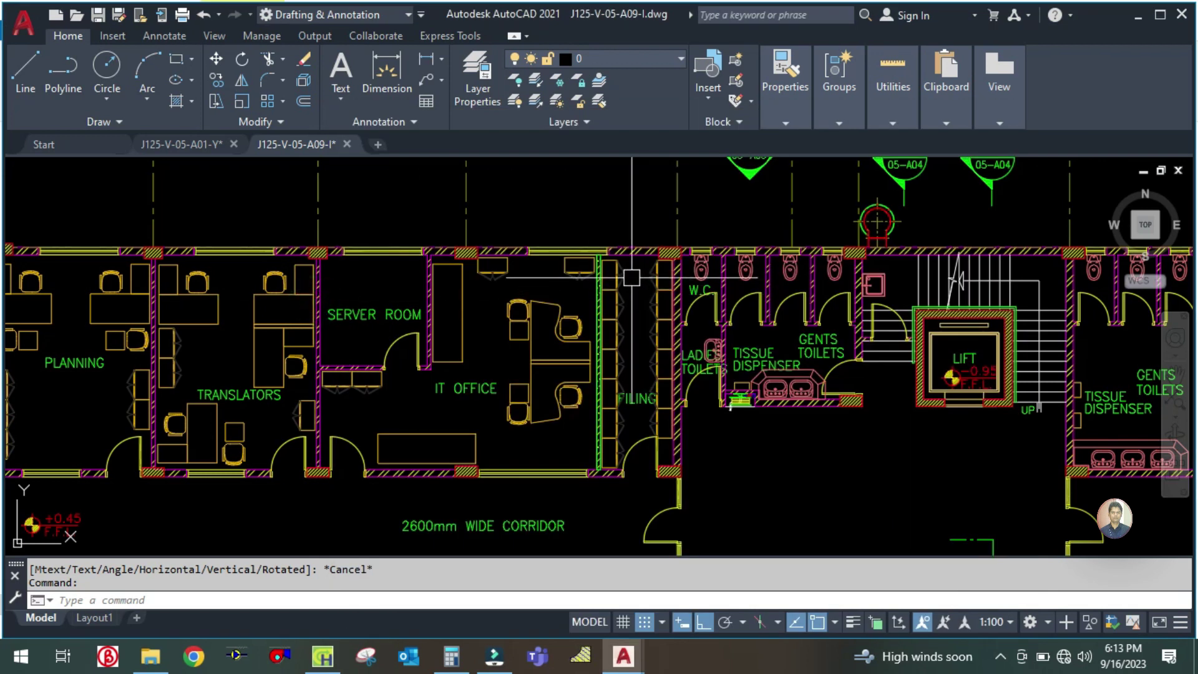
{"action": "scroll", "coordinate": [636, 290], "scroll_direction": "up", "scroll_amount": 2}
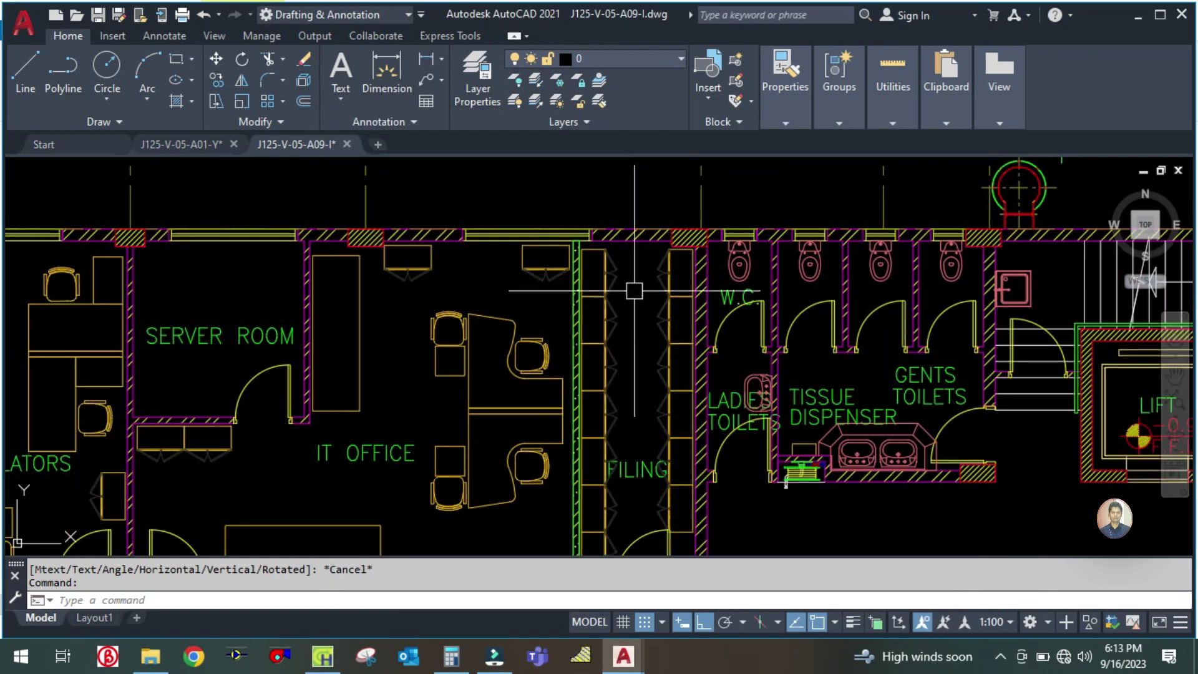
{"action": "left_click", "coordinate": [195, 141]}
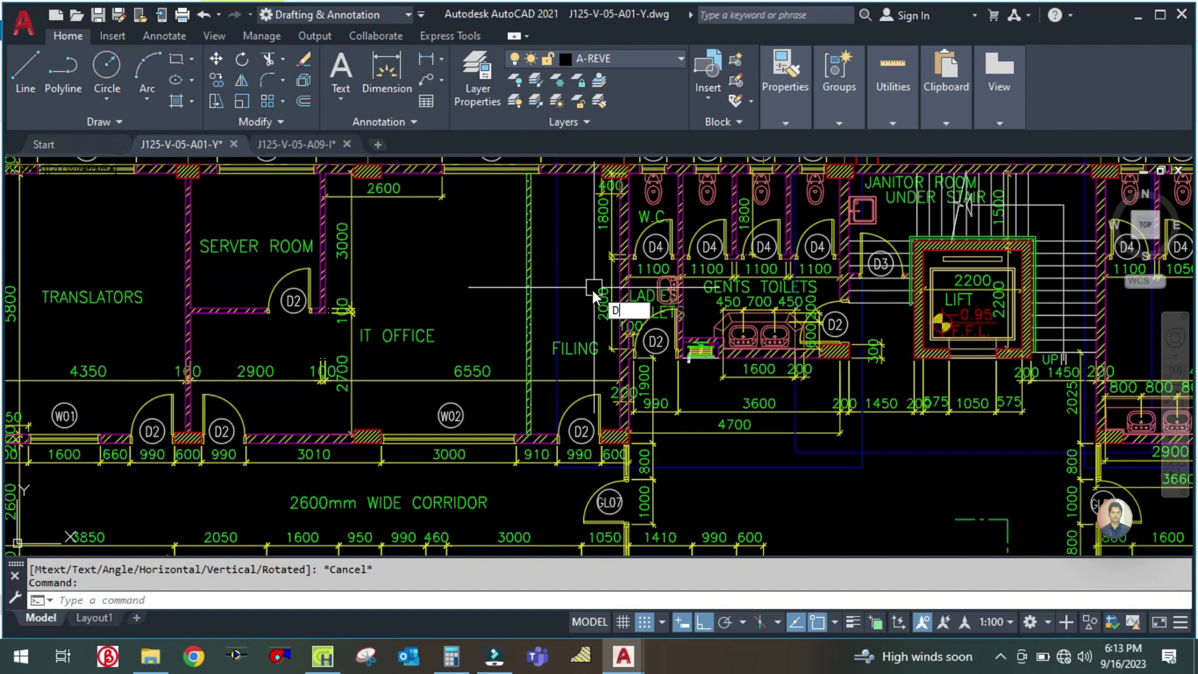
{"action": "key", "text": "Escape"}
{"action": "key", "text": "Escape"}
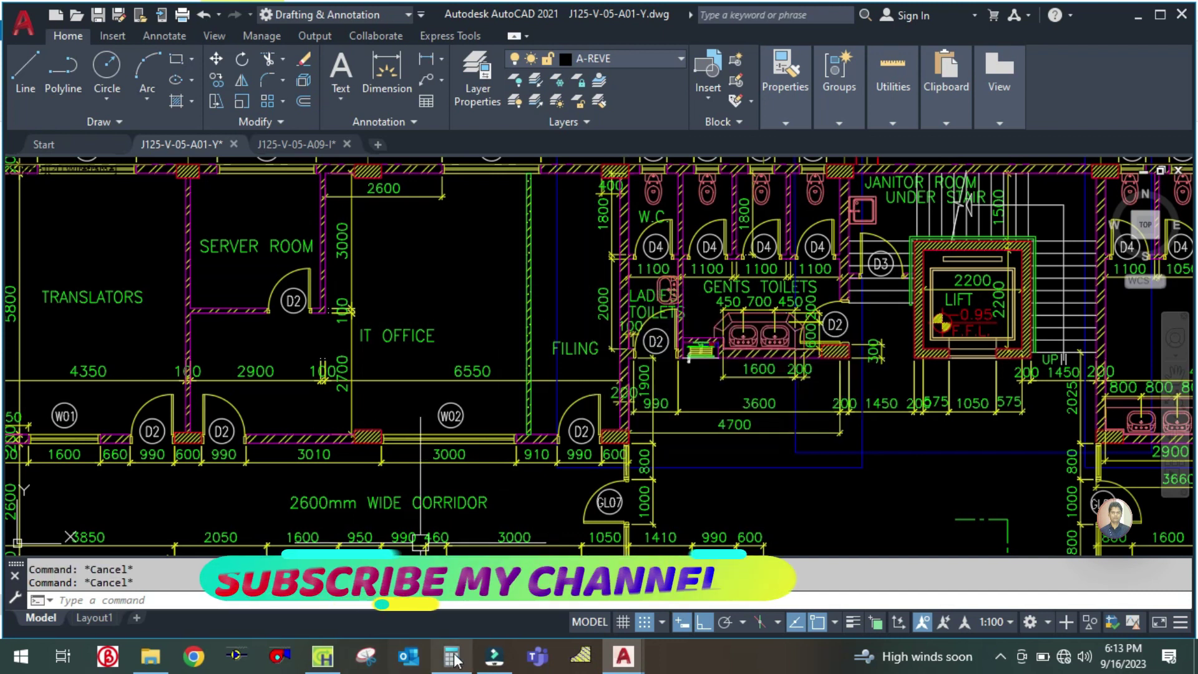
Step: Calculate the Filing room's exterior wall area as 1.9 × 4 and check that wall for windows in the plan
{"action": "left_click", "coordinate": [453, 657]}
{"action": "left_click", "coordinate": [279, 319]}
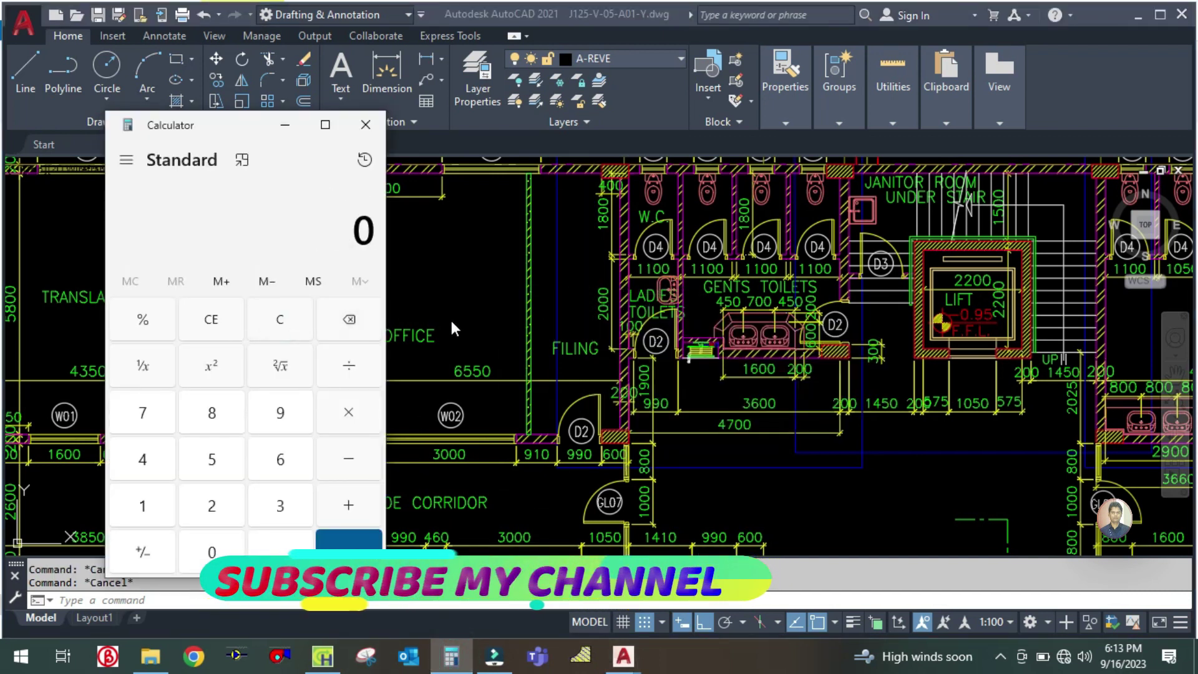
{"action": "type", "text": "1.9*4"}
{"action": "key", "text": "Return"}
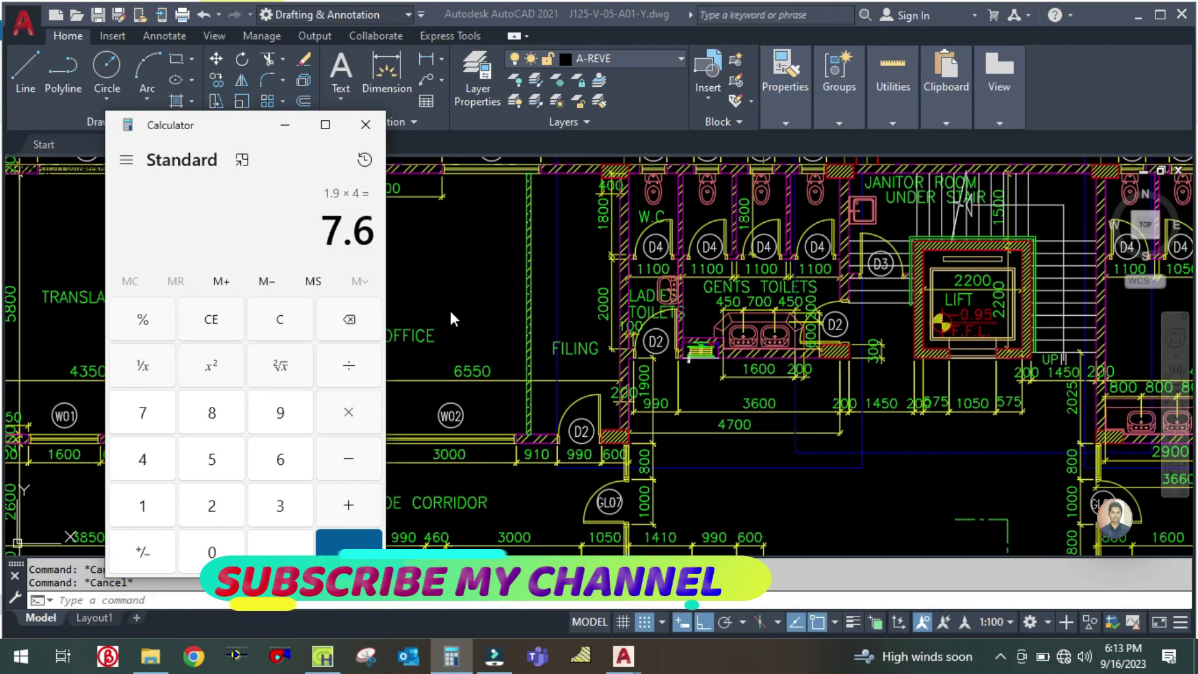
{"action": "left_click", "coordinate": [451, 313]}
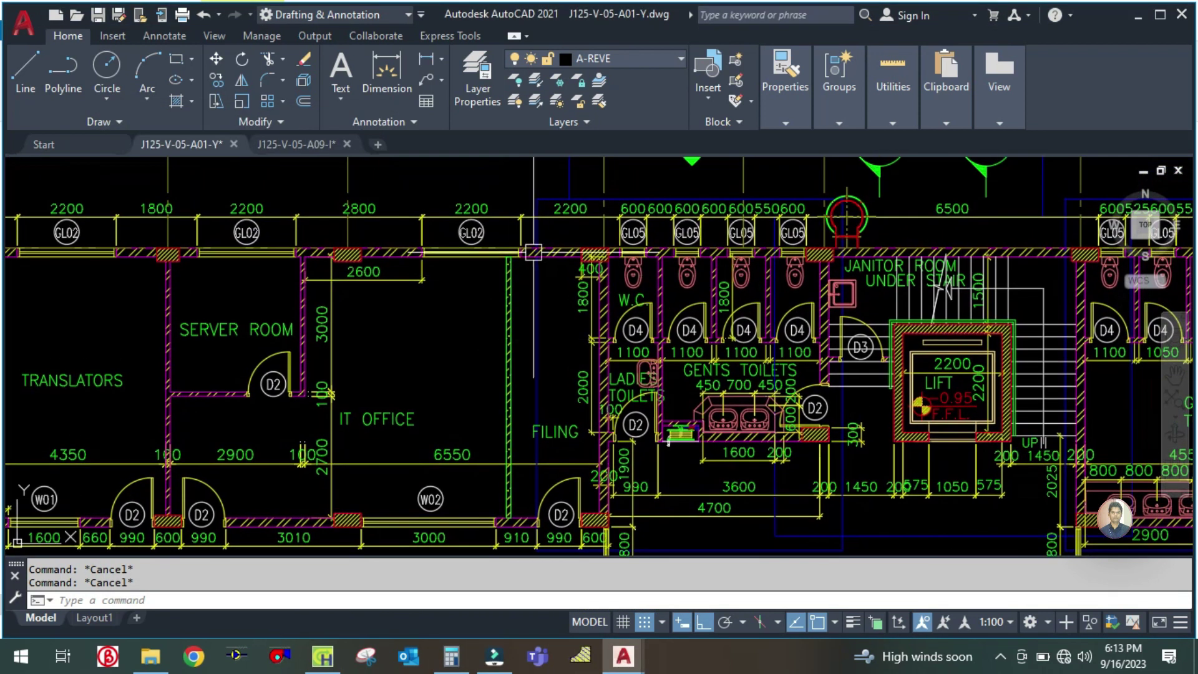
Step: In HAP, set the north wall's gross area to 7.6 m² and remove its window with quantity 0 and type (none)
{"action": "left_click", "coordinate": [323, 656]}
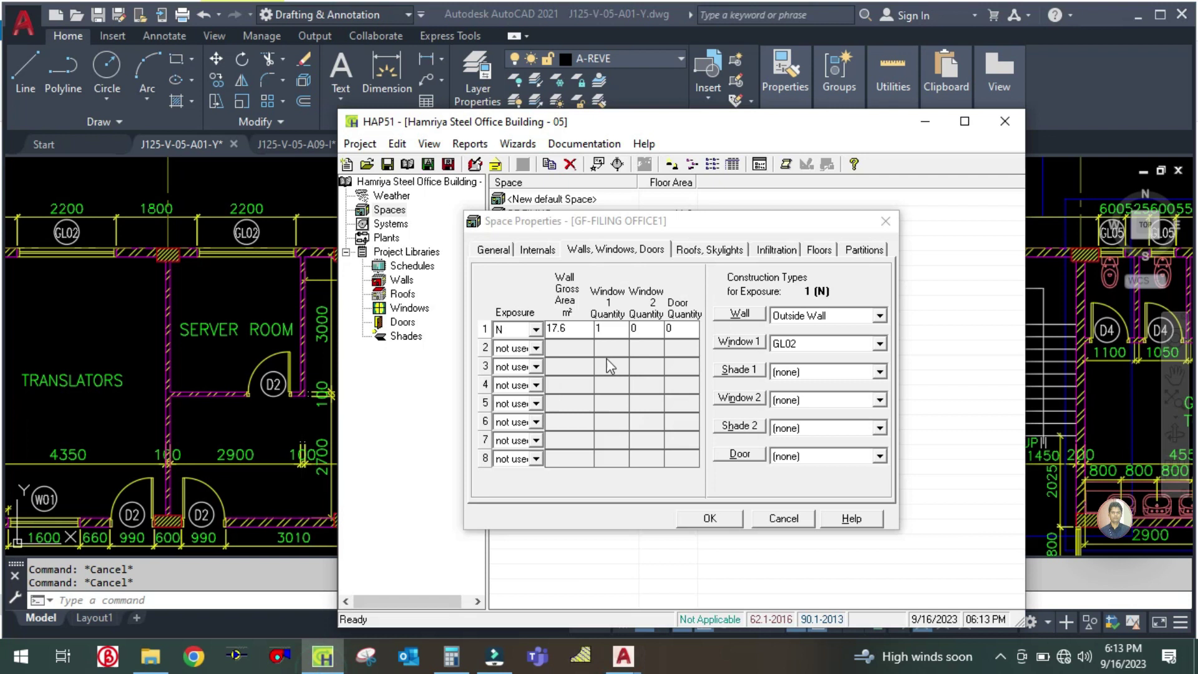
{"action": "left_click", "coordinate": [583, 327]}
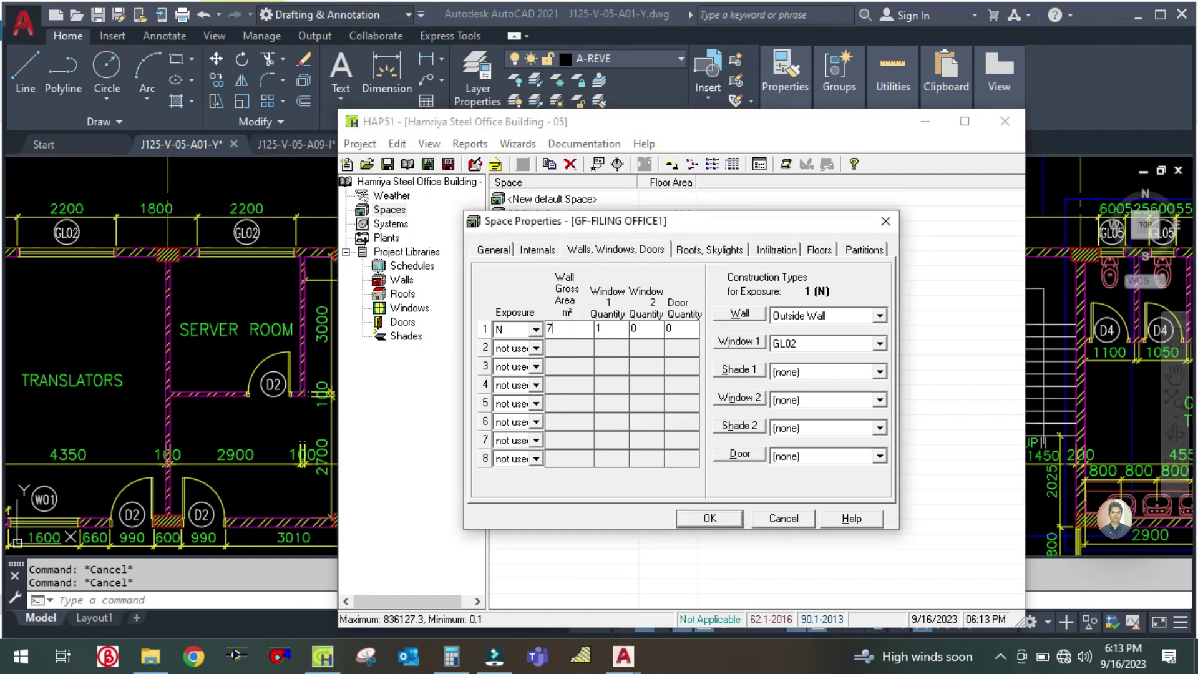
{"action": "left_click", "coordinate": [276, 324]}
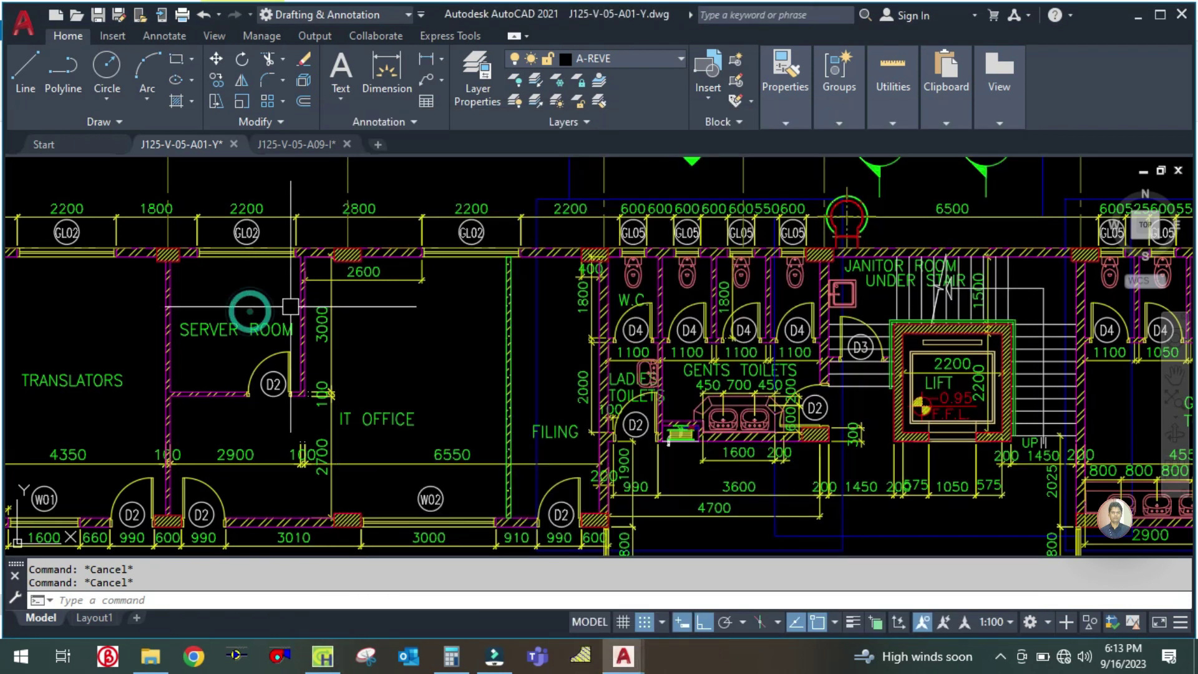
{"action": "left_click", "coordinate": [321, 662]}
{"action": "left_click", "coordinate": [614, 329]}
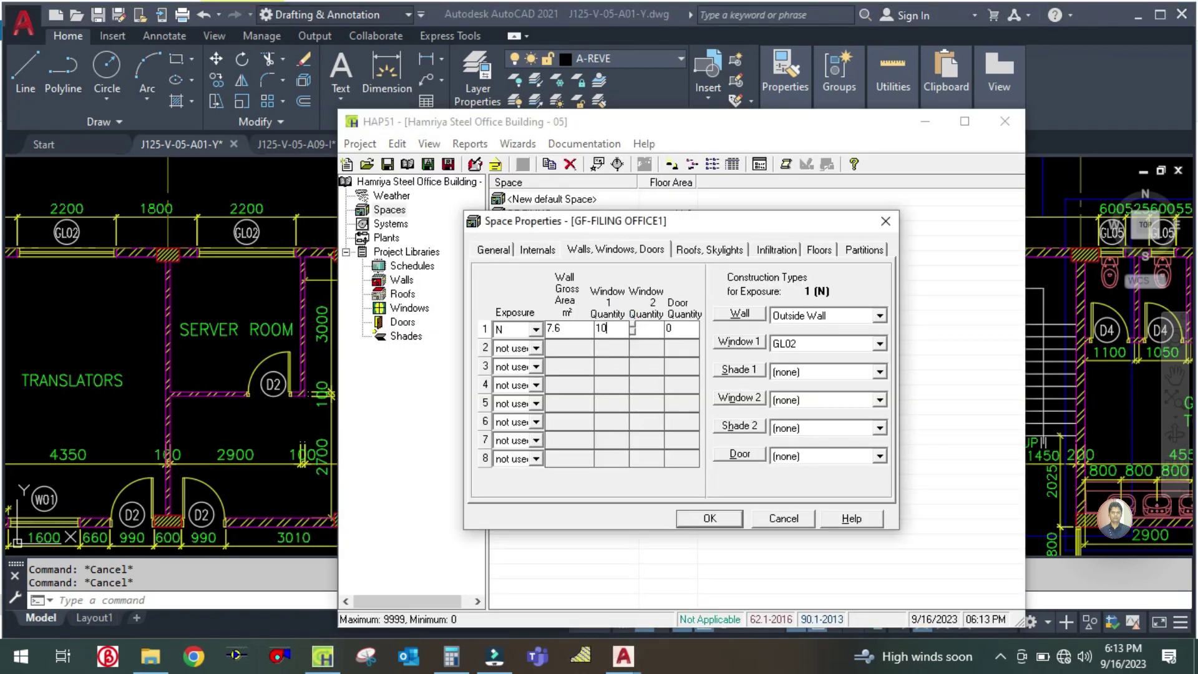
{"action": "left_click", "coordinate": [803, 345]}
{"action": "left_click", "coordinate": [792, 361]}
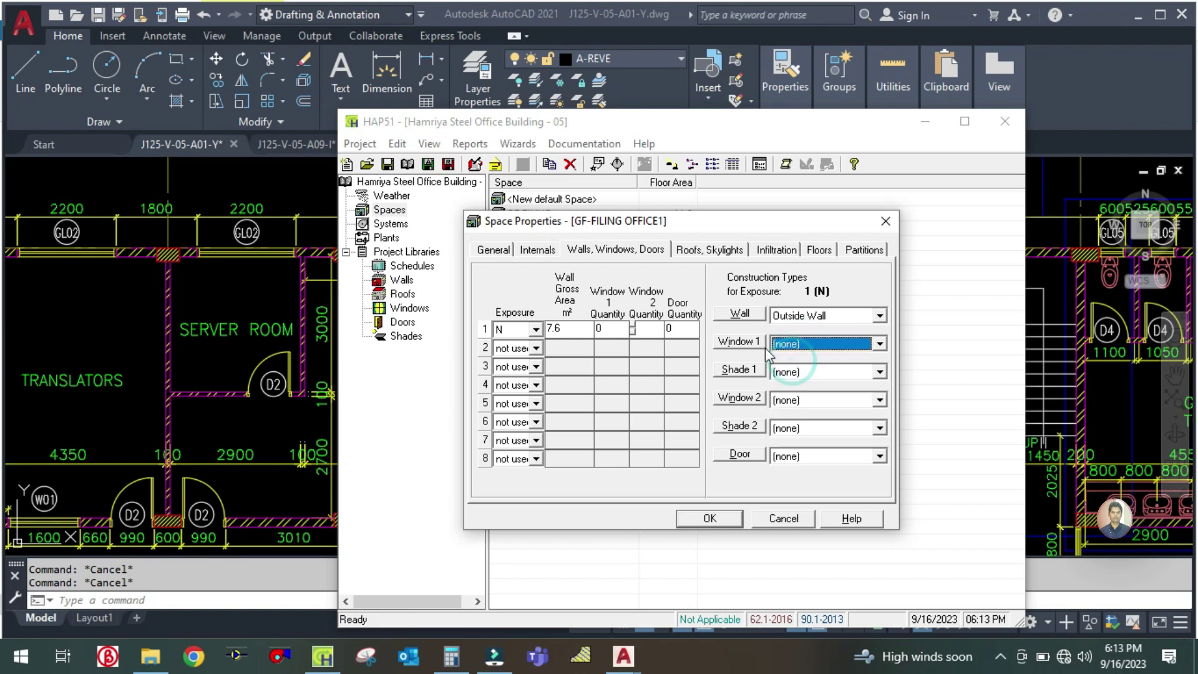
Step: Set the horizontal roof's gross area to 11 m² and review the infiltration and slab-on-grade floor settings
{"action": "left_click", "coordinate": [689, 250]}
{"action": "left_click", "coordinate": [488, 256]}
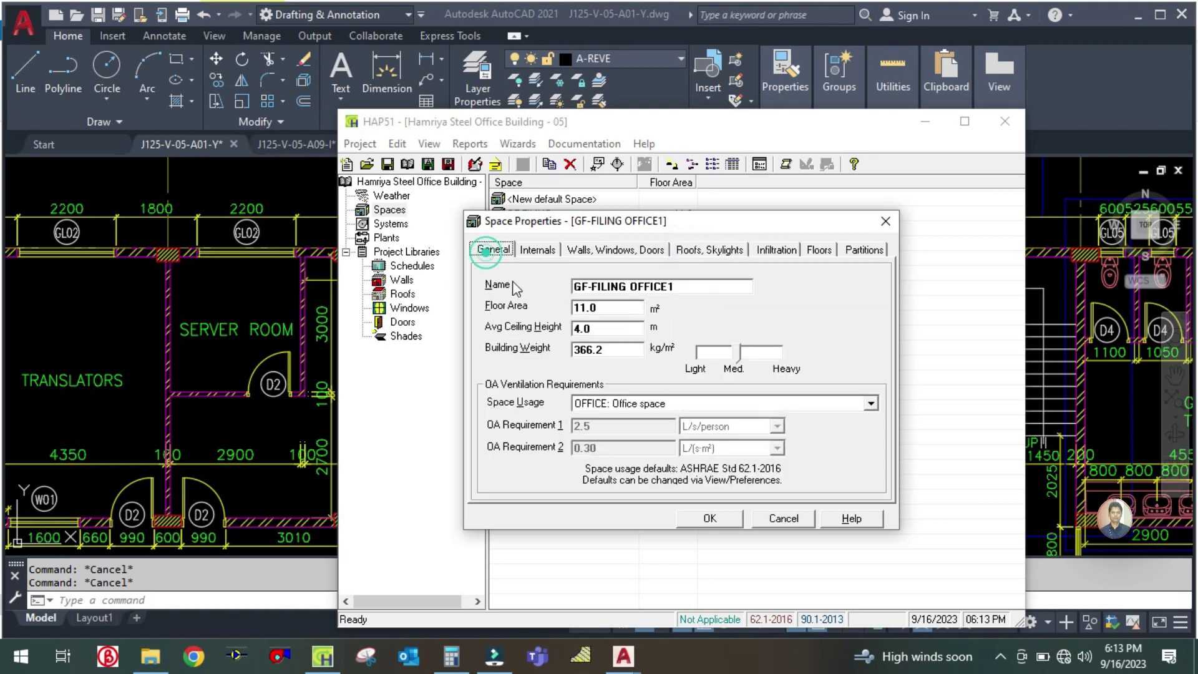
{"action": "left_click", "coordinate": [719, 250]}
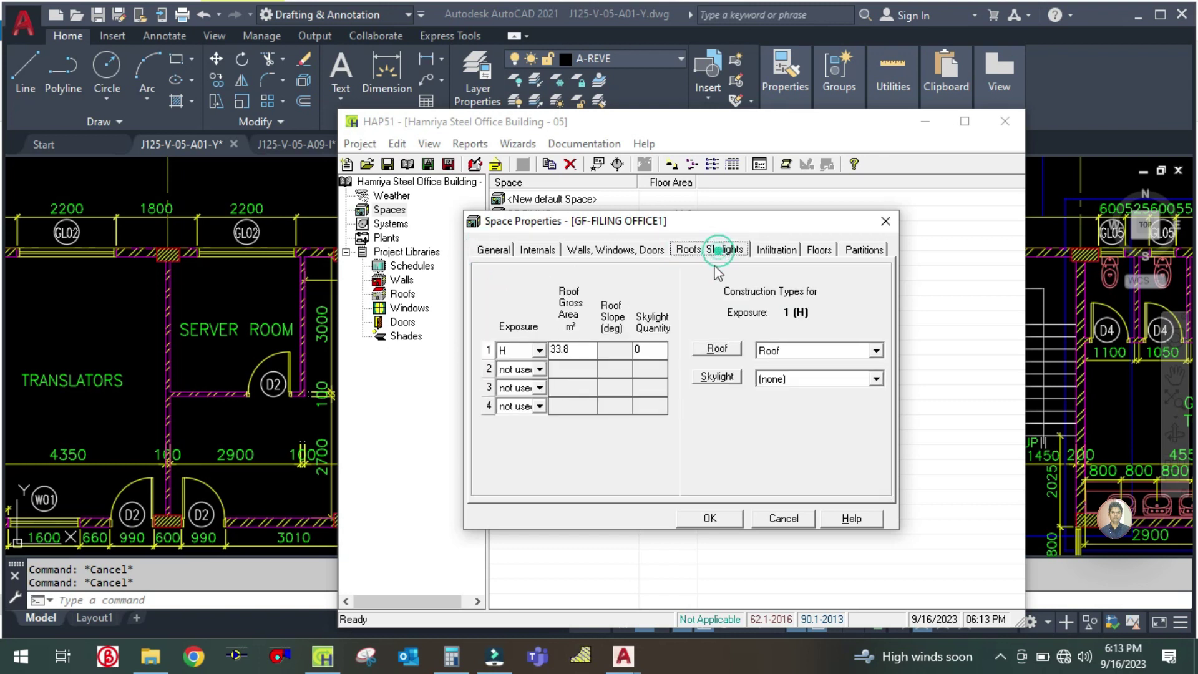
{"action": "left_click", "coordinate": [574, 347]}
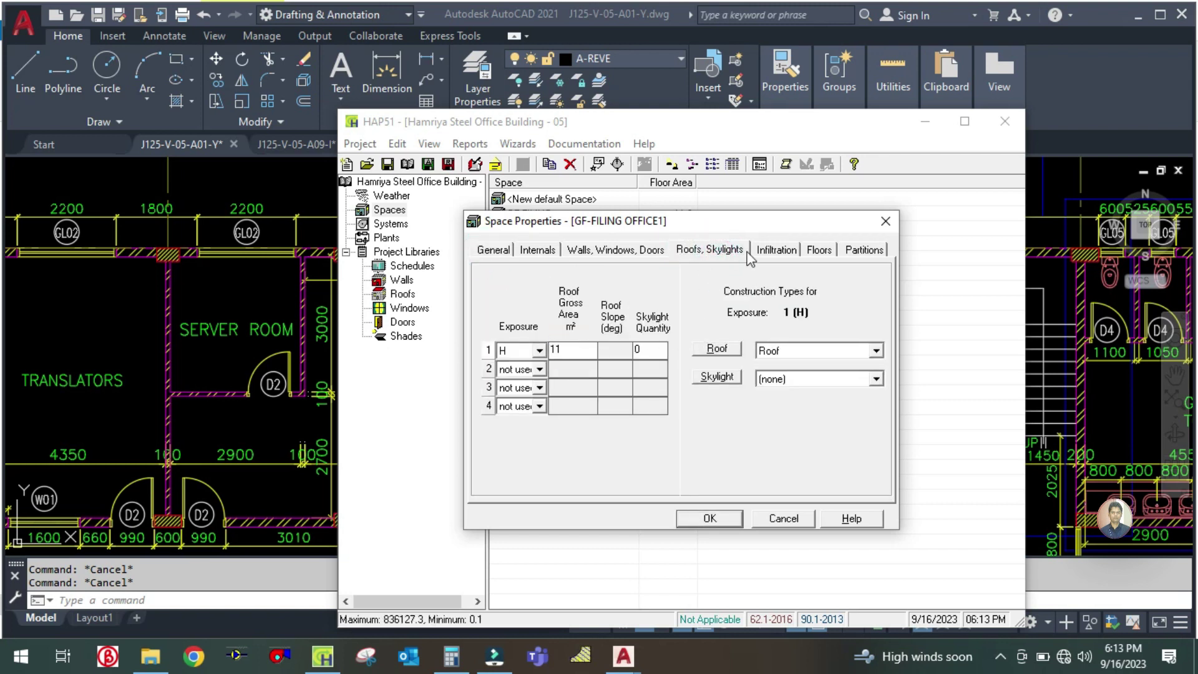
{"action": "left_click", "coordinate": [778, 253]}
{"action": "left_click", "coordinate": [813, 252]}
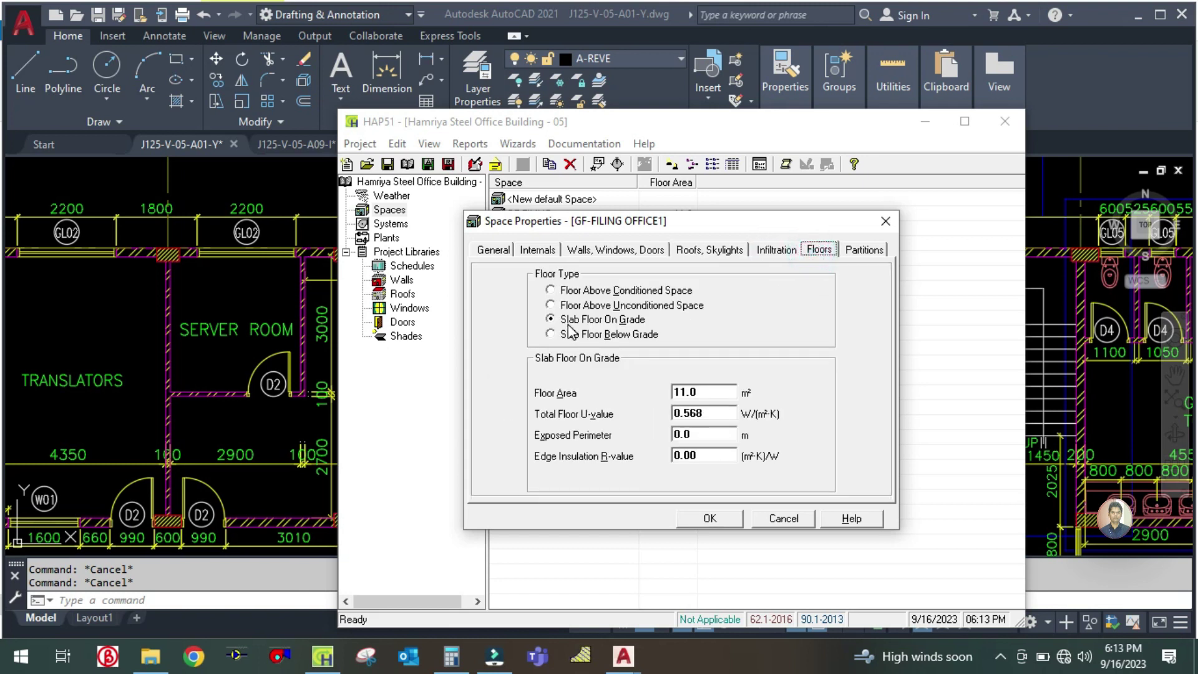
{"action": "left_click", "coordinate": [704, 392]}
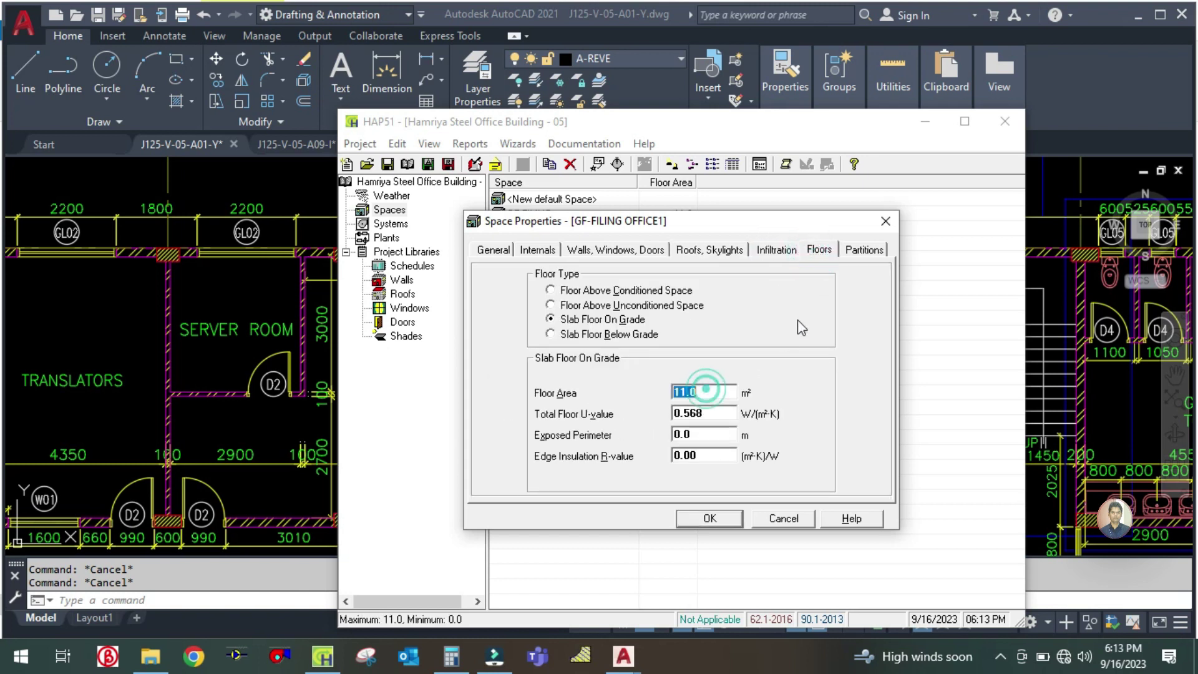
Step: Set Partition 1 of the Filing office to a wall partition and check the room's adjoining walls in the floor plan
{"action": "left_click", "coordinate": [864, 251]}
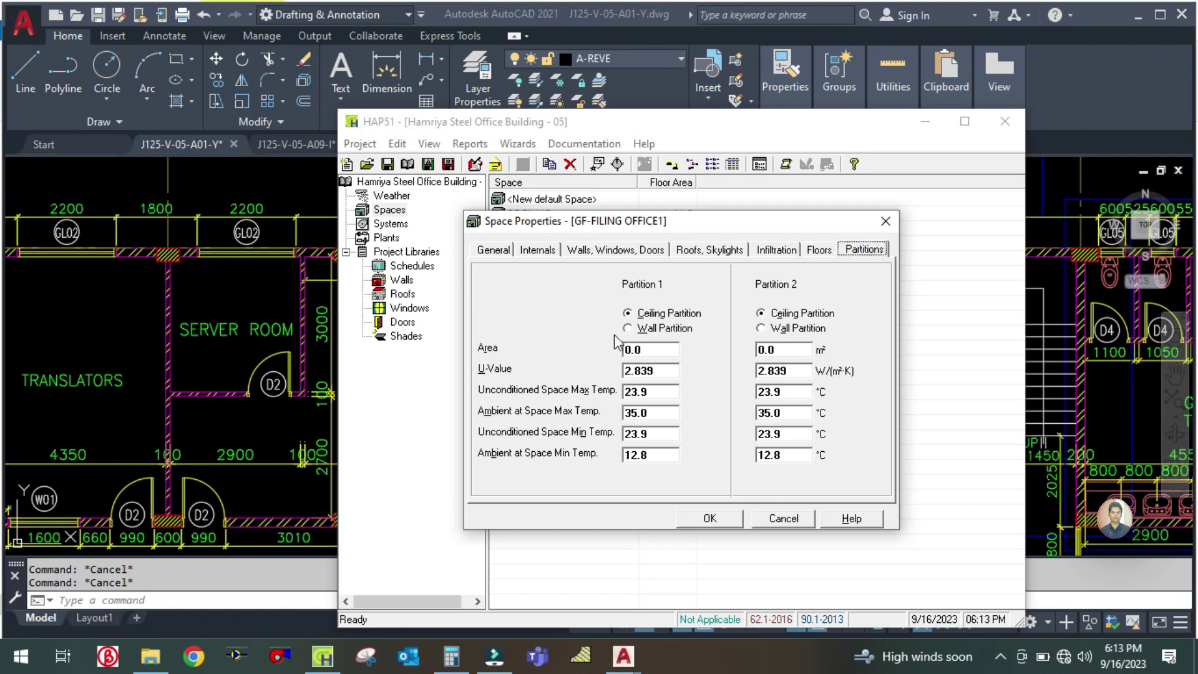
{"action": "key", "text": "alt+Tab"}
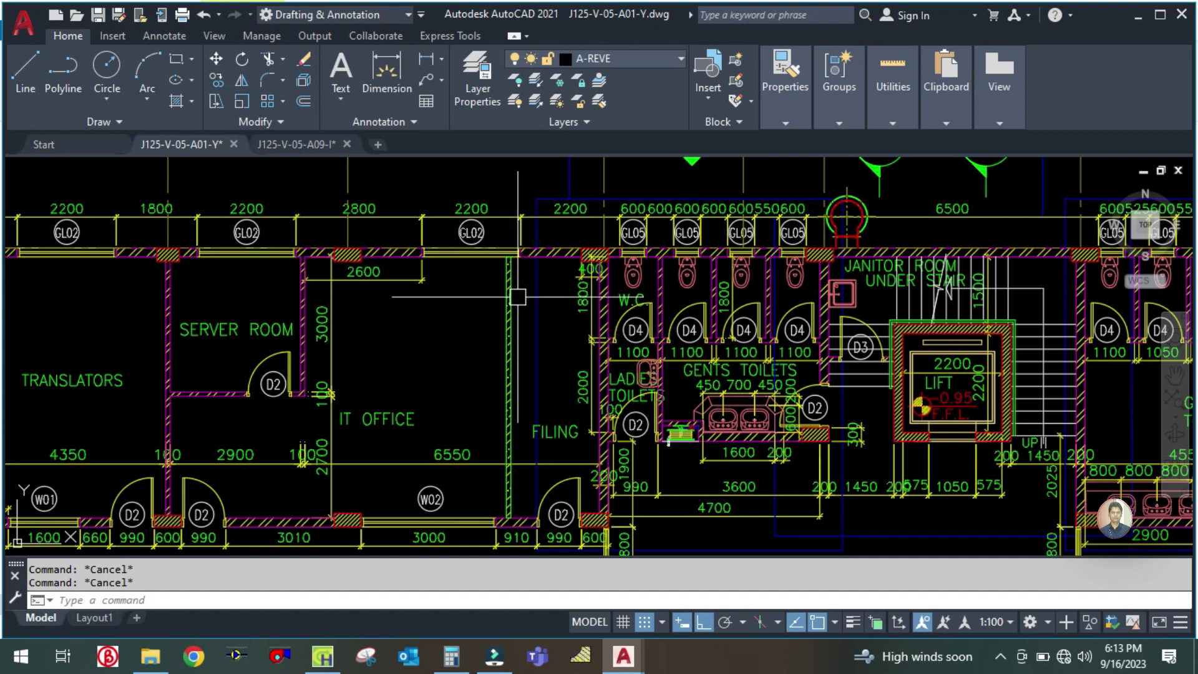
{"action": "scroll", "coordinate": [482, 309], "scroll_direction": "down", "scroll_amount": 2}
{"action": "scroll", "coordinate": [561, 347], "scroll_direction": "up", "scroll_amount": 2}
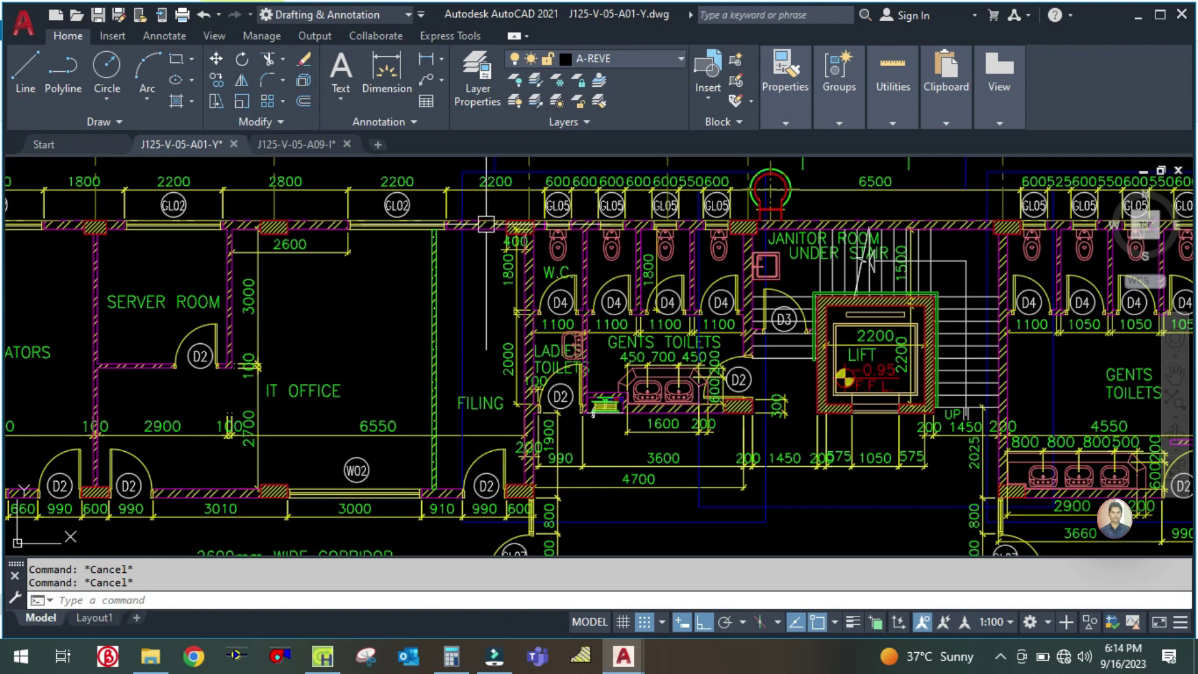
{"action": "left_click", "coordinate": [329, 658]}
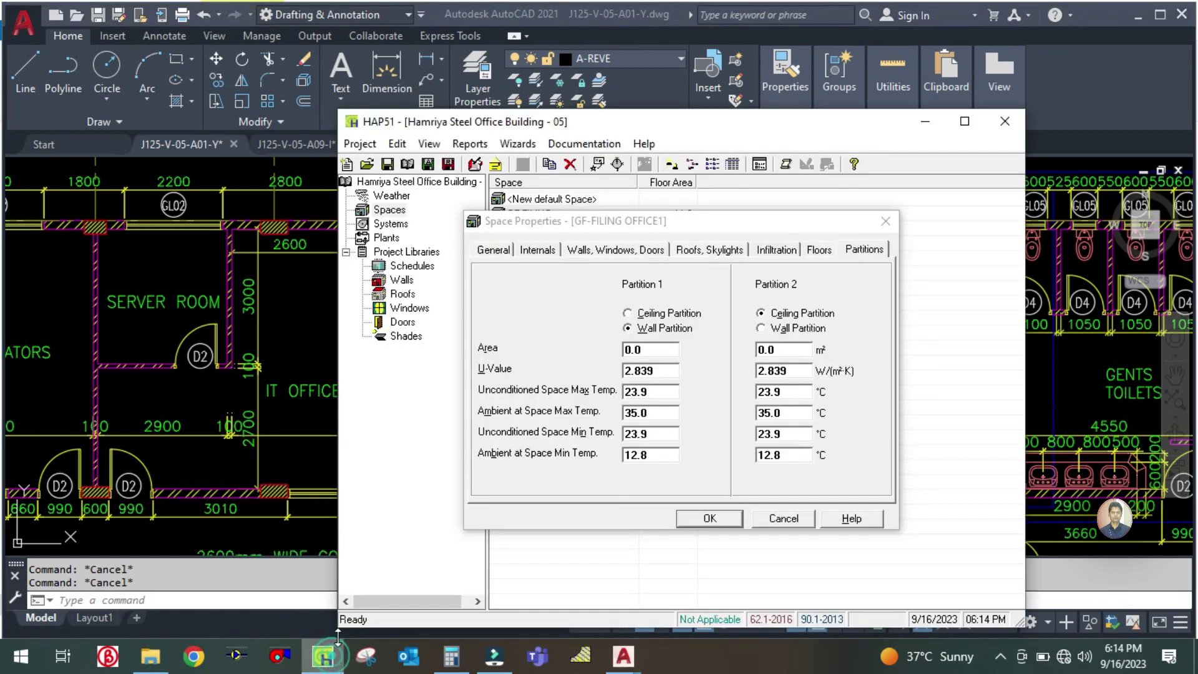
Step: Accept the GF-FILING OFFICE1 space properties and save the HAP project
{"action": "left_click", "coordinate": [712, 520]}
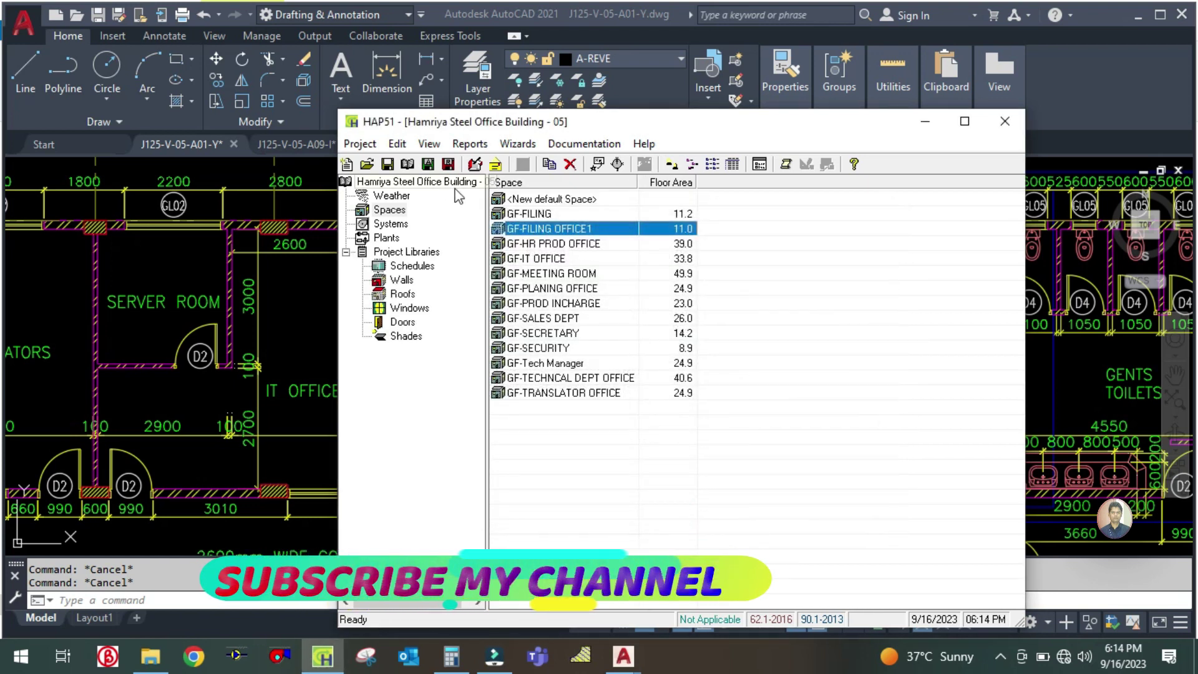
{"action": "left_click", "coordinate": [385, 165]}
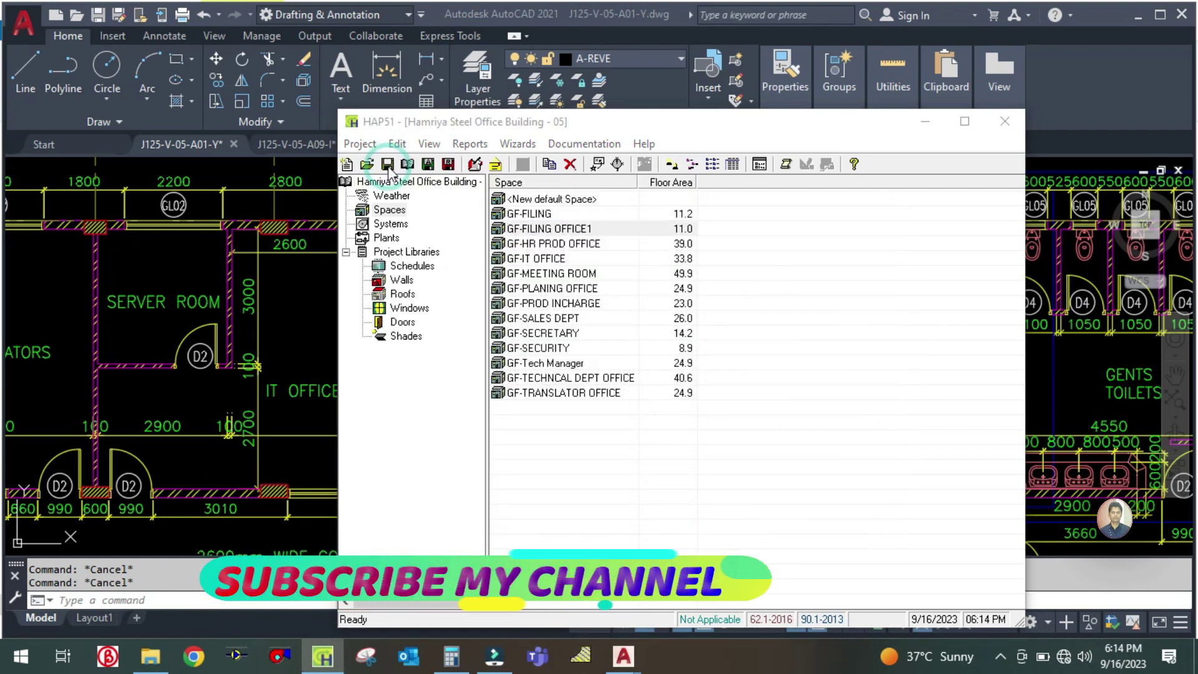
{"action": "left_click", "coordinate": [728, 385]}
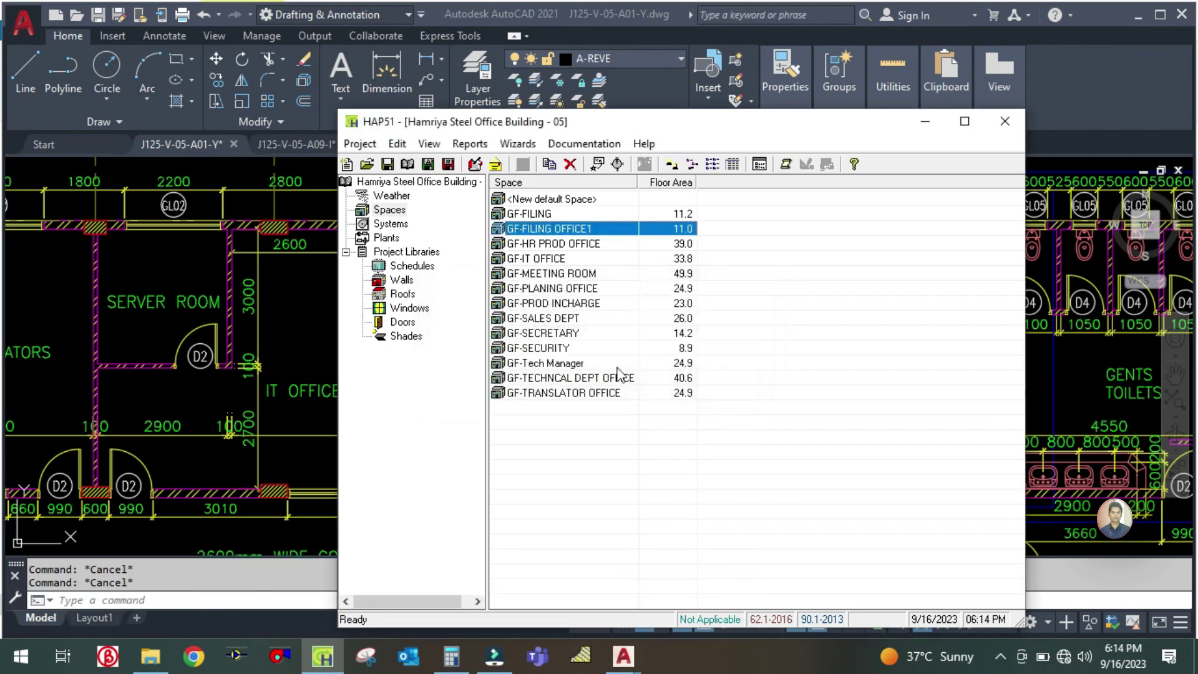
Step: Review the whole ground floor plan in AutoCAD for rooms still missing from the HAP space list
{"action": "left_click", "coordinate": [304, 345]}
{"action": "scroll", "coordinate": [371, 300], "scroll_direction": "down", "scroll_amount": 2}
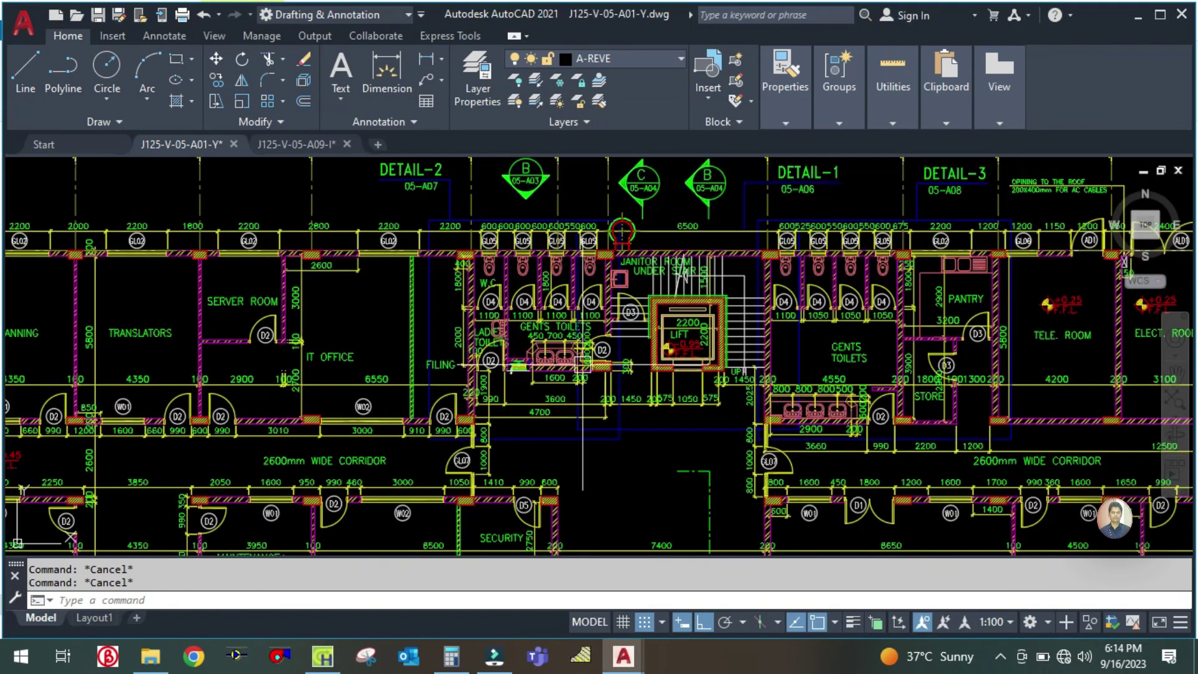
{"action": "left_click_drag", "start_coordinate": [622, 451], "coordinate": [322, 388]}
{"action": "right_click", "coordinate": [322, 389]}
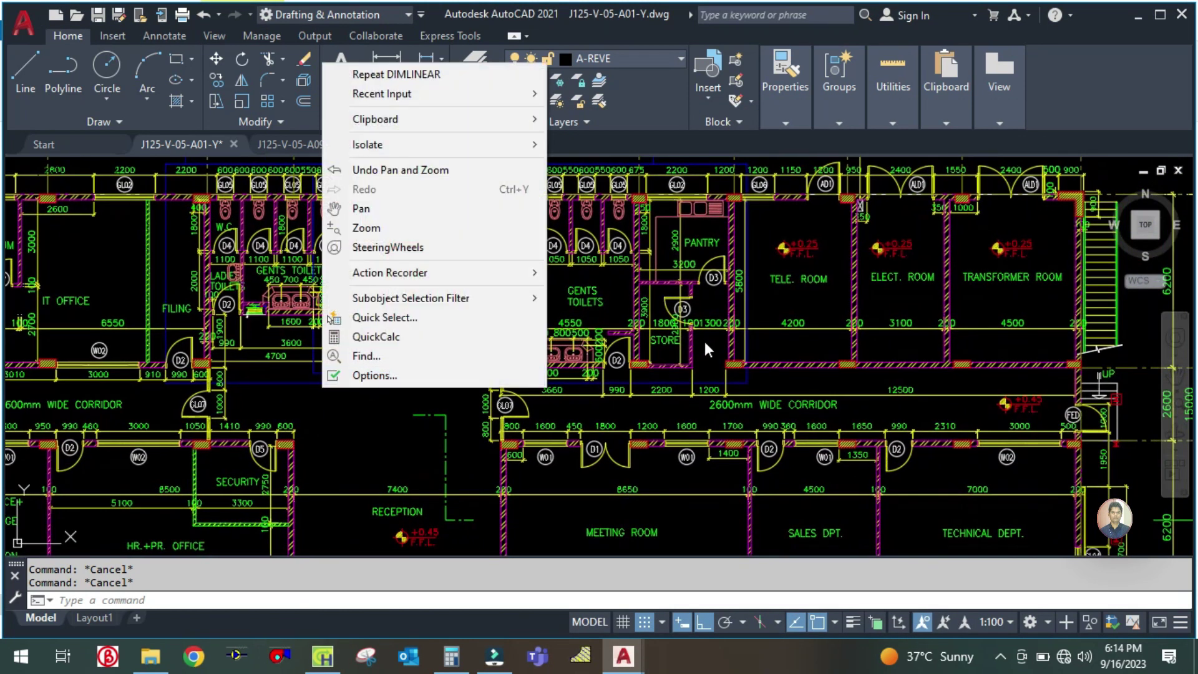
{"action": "left_click", "coordinate": [895, 294]}
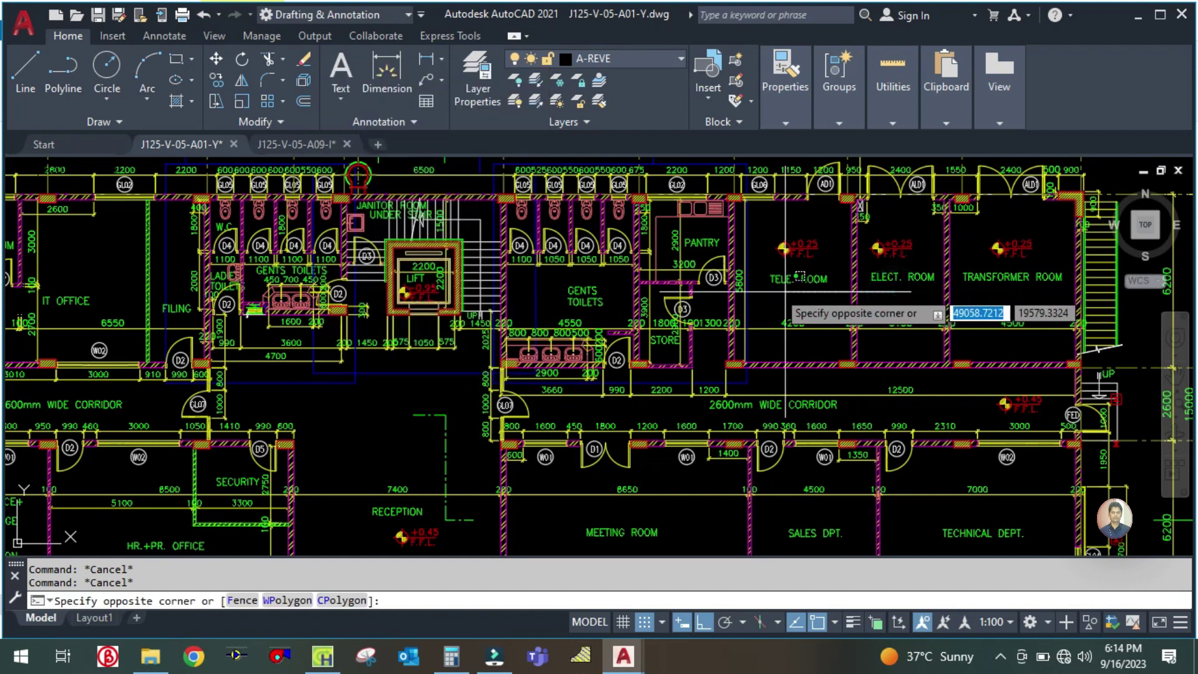
{"action": "key", "text": "Escape"}
{"action": "mouse_move", "coordinate": [343, 418]}
{"action": "left_mouse_down"}
{"action": "mouse_move", "coordinate": [588, 417]}
{"action": "mouse_move", "coordinate": [572, 407]}
{"action": "left_mouse_up"}
{"action": "scroll", "coordinate": [588, 418], "scroll_direction": "down", "scroll_amount": 10}
{"action": "scroll", "coordinate": [572, 406], "scroll_direction": "up", "scroll_amount": 2}
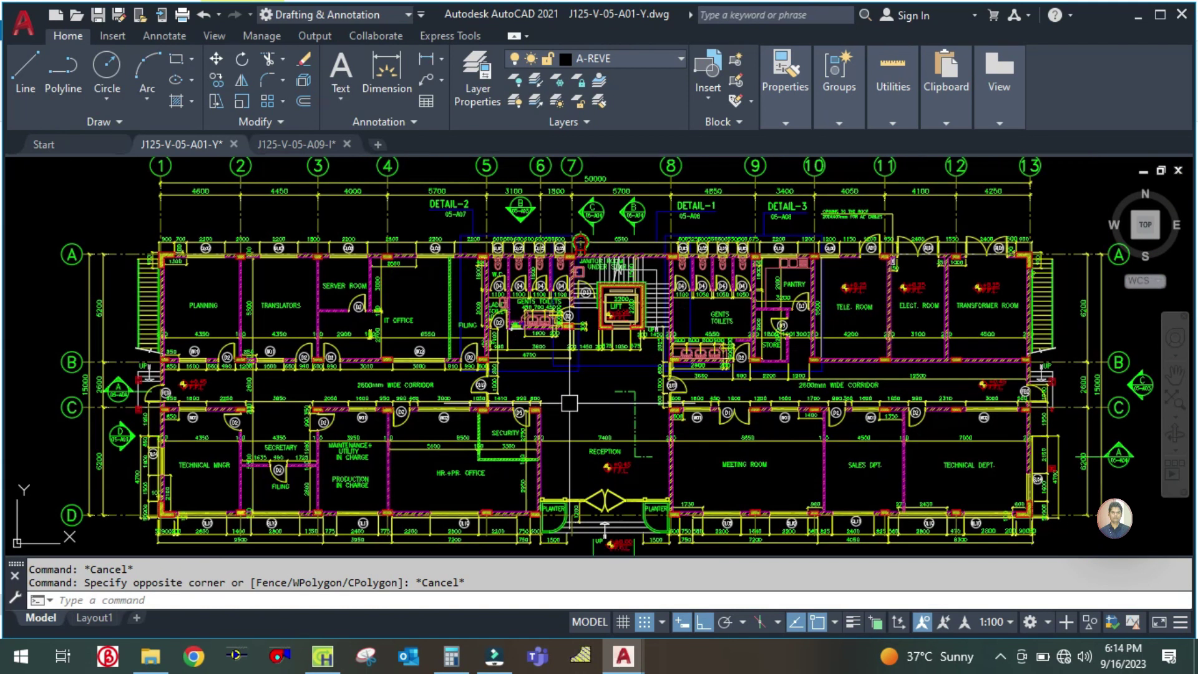